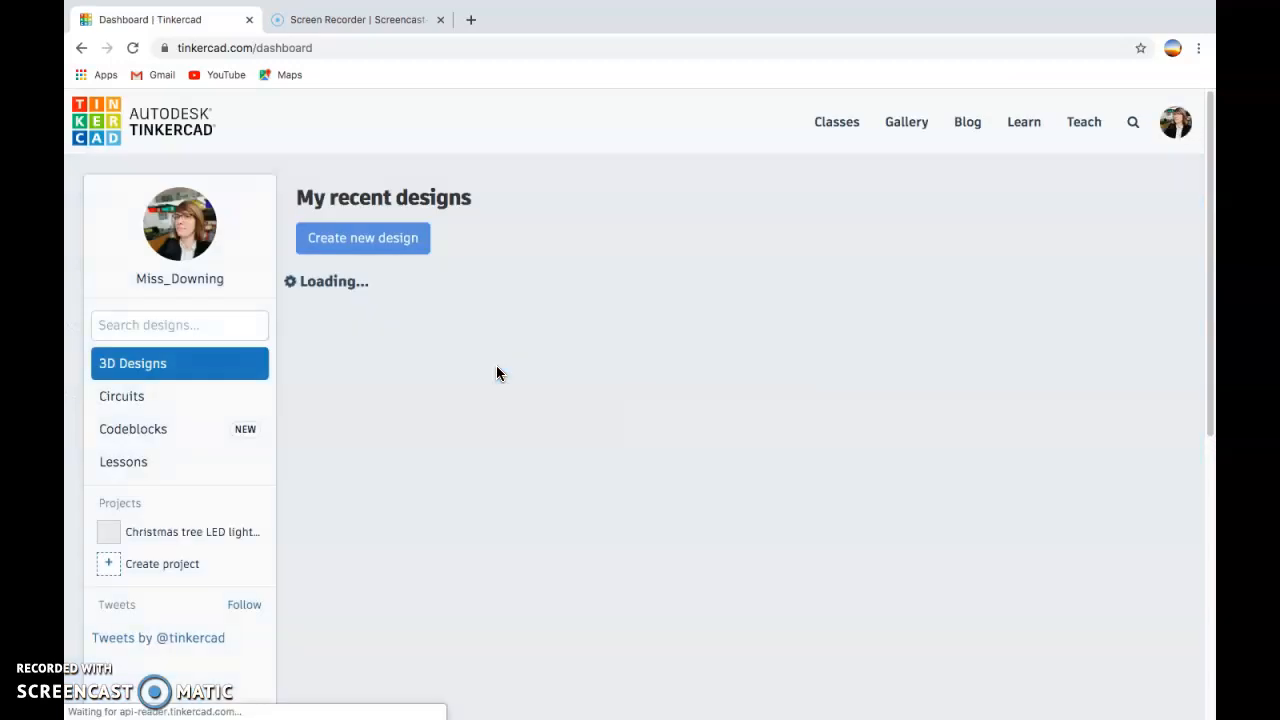
# Step: Open the design named TEST for editing
pyautogui.click(400, 300)
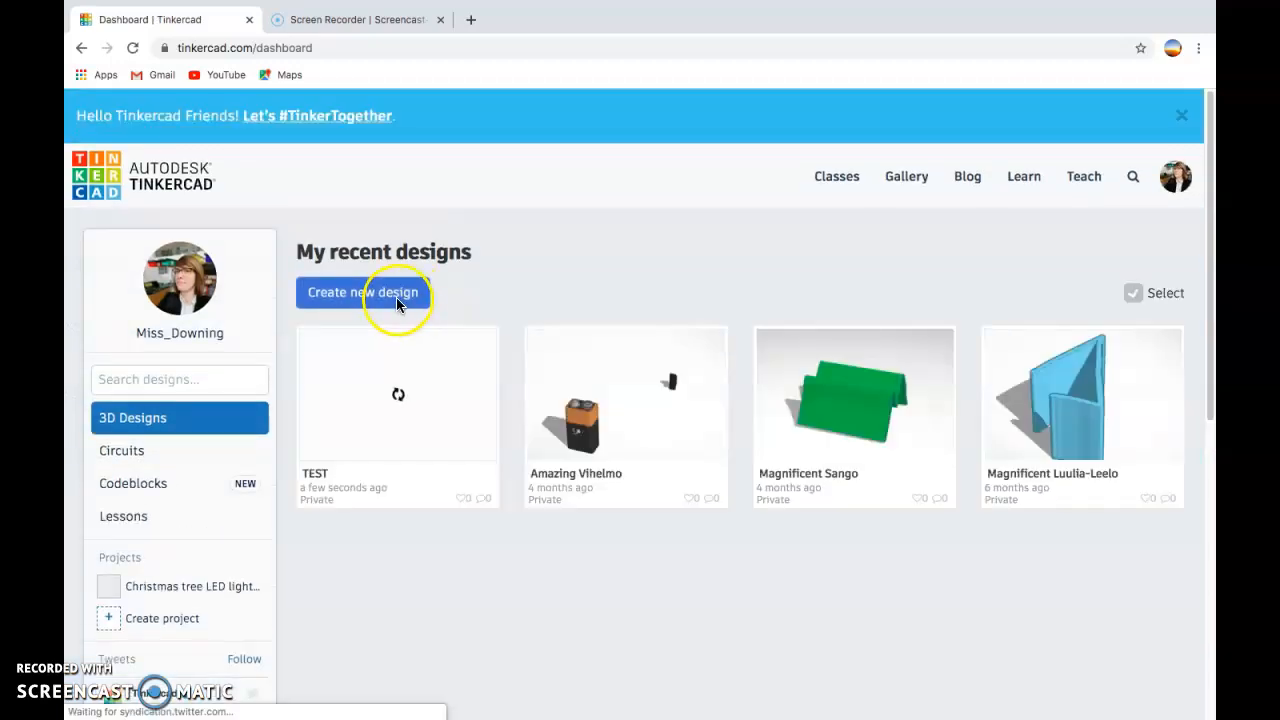
pyautogui.moveTo(409, 393)
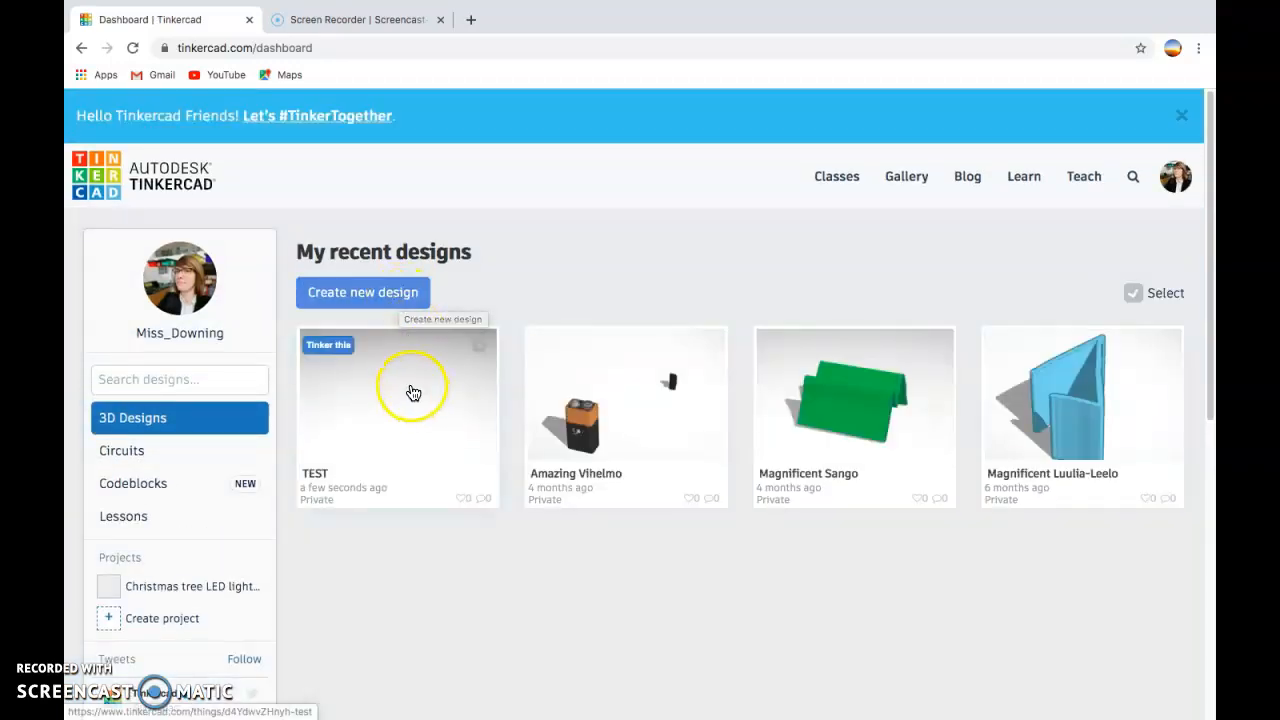
pyautogui.click(413, 392)
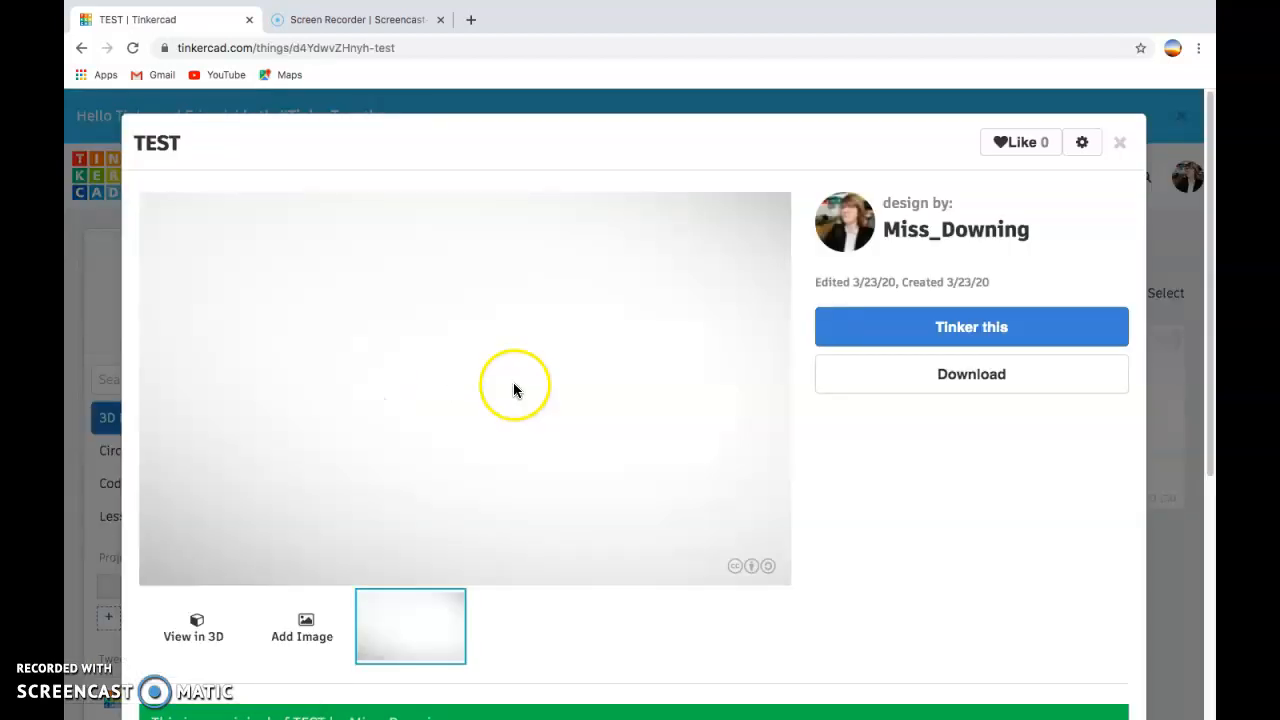
pyautogui.click(1009, 334)
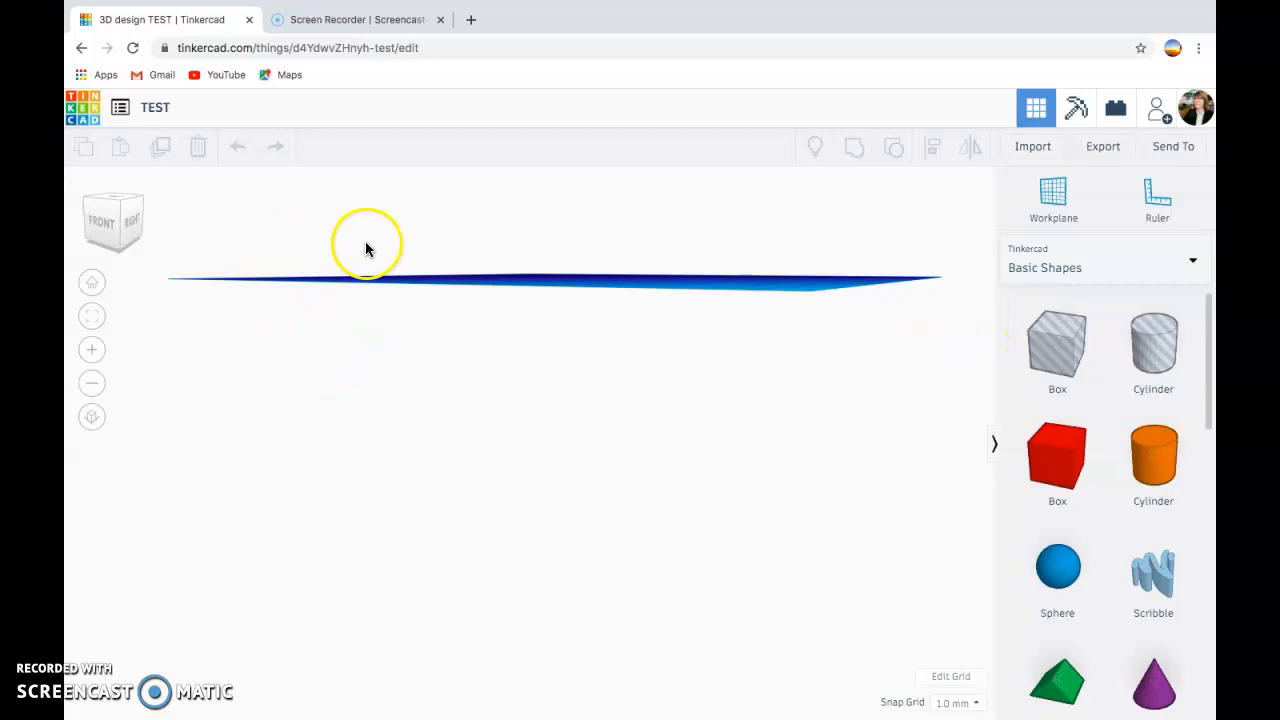
# Step: Reset the view to home and rename the design as spanner
pyautogui.click(92, 283)
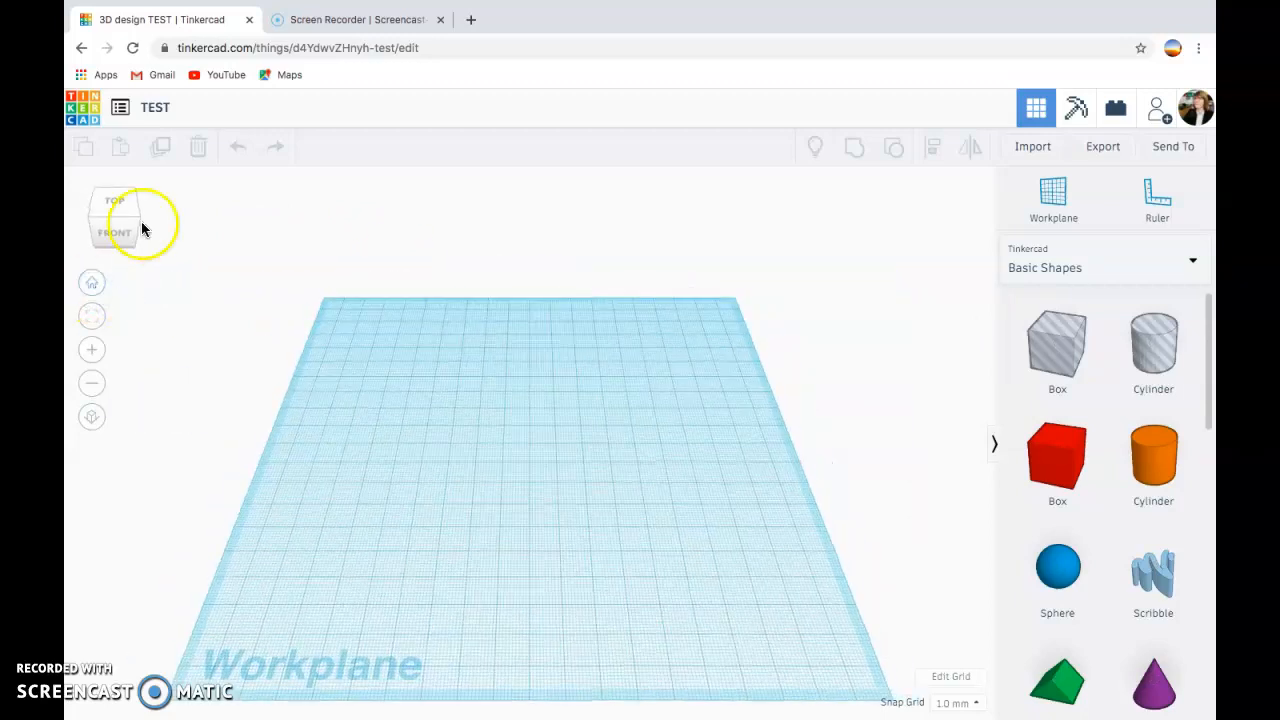
pyautogui.click(156, 108)
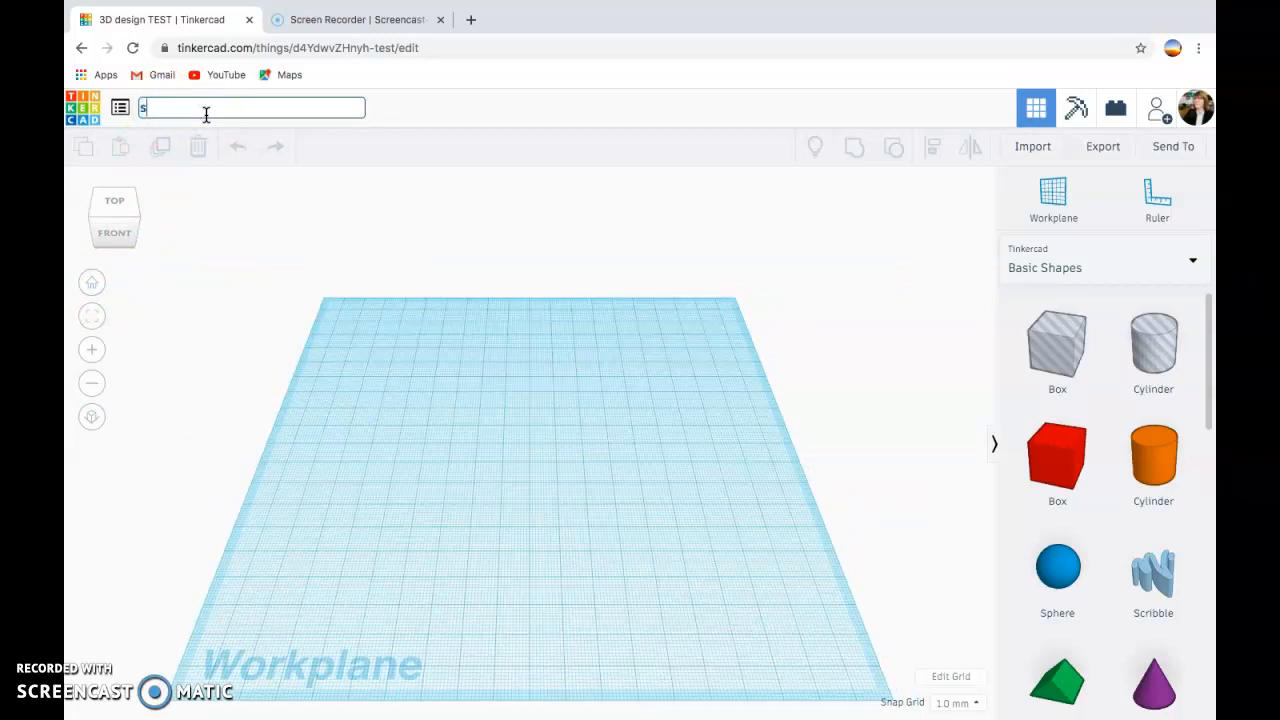
pyautogui.click(272, 228)
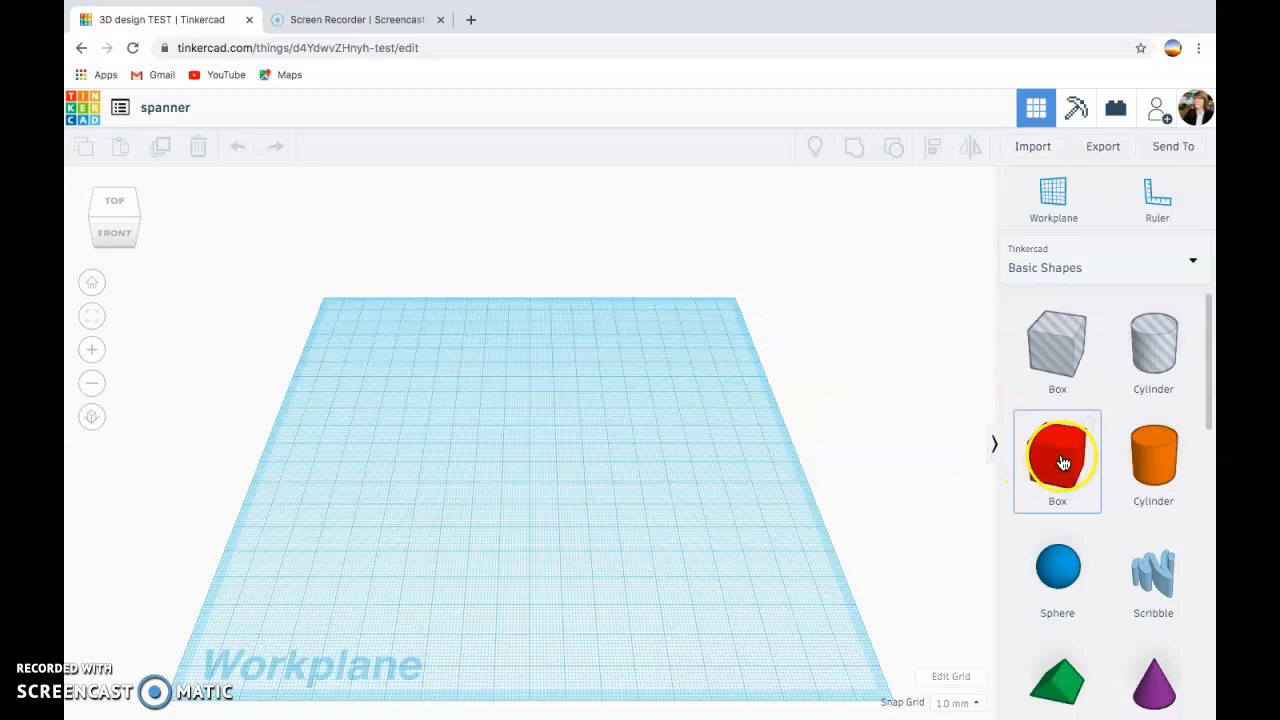
# Step: Place a solid box near the middle of the workplane, narrow it to about 13 mm and set its length to 100 mm
pyautogui.moveTo(1072, 463); pyautogui.dragTo(533, 437)
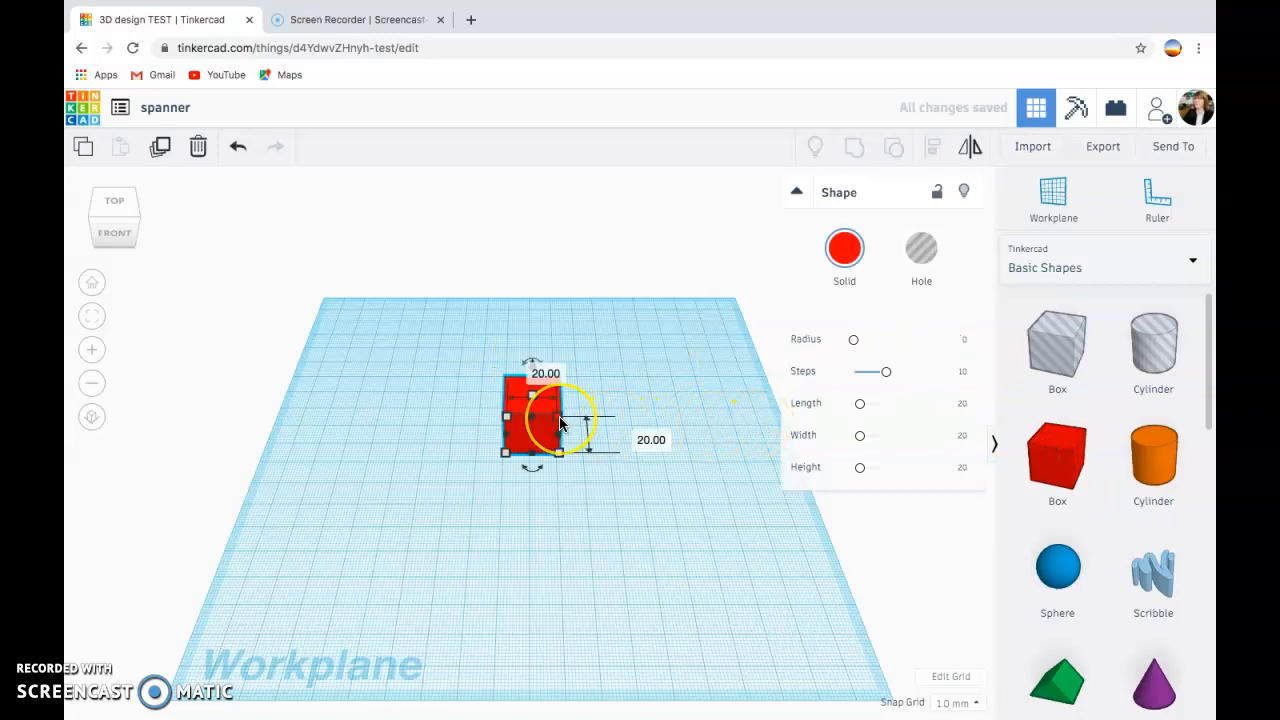
pyautogui.moveTo(559, 423); pyautogui.dragTo(703, 434)
pyautogui.moveTo(603, 432); pyautogui.dragTo(563, 429)
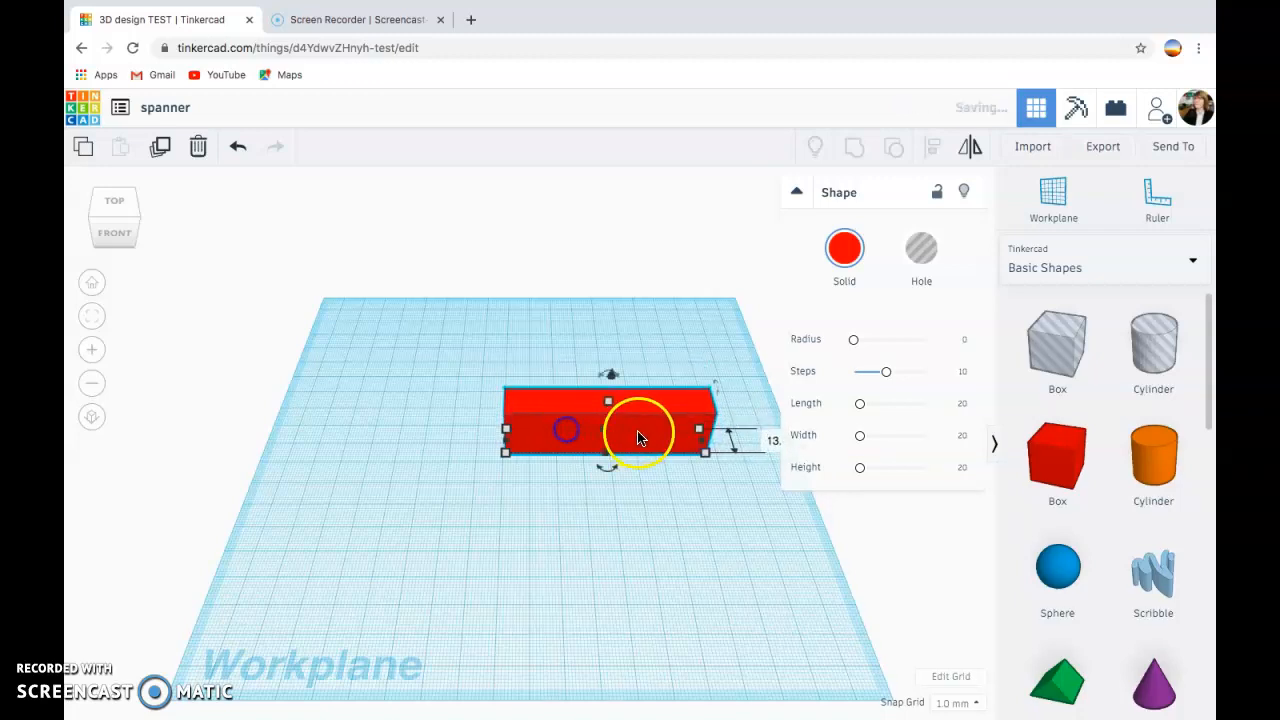
pyautogui.moveTo(704, 443); pyautogui.dragTo(689, 444)
pyautogui.click(604, 514)
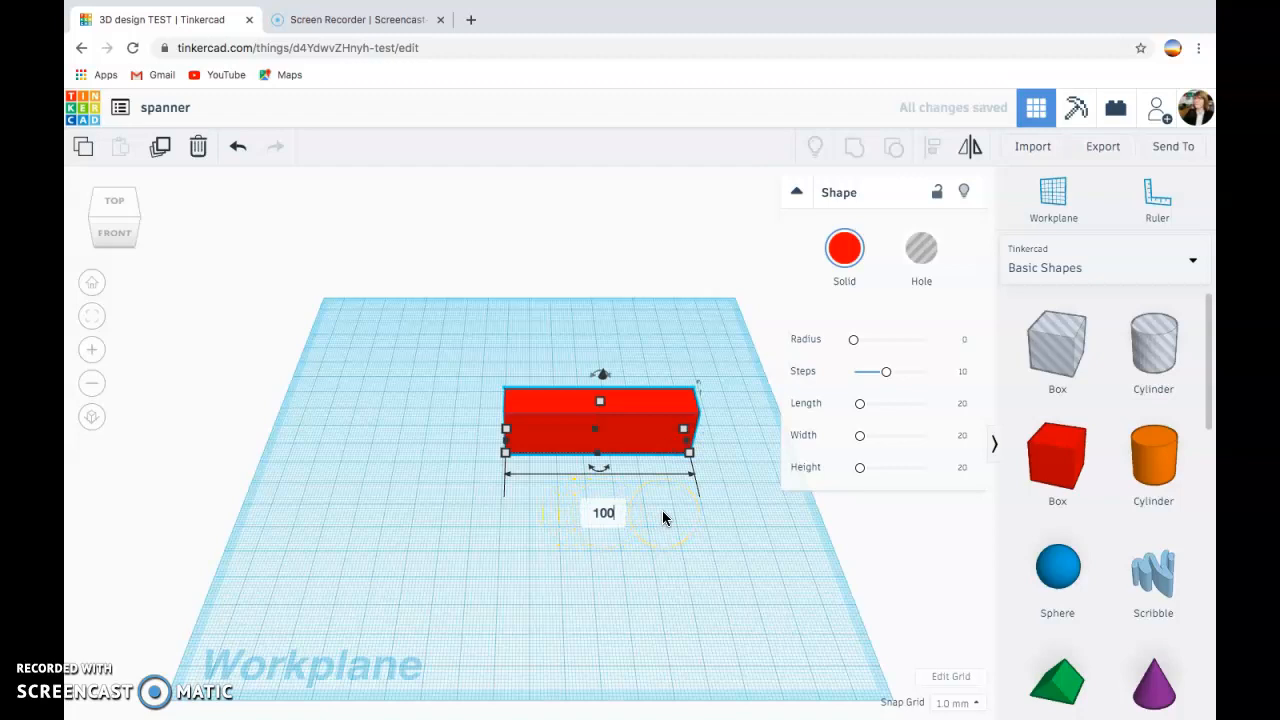
pyautogui.press('Return')
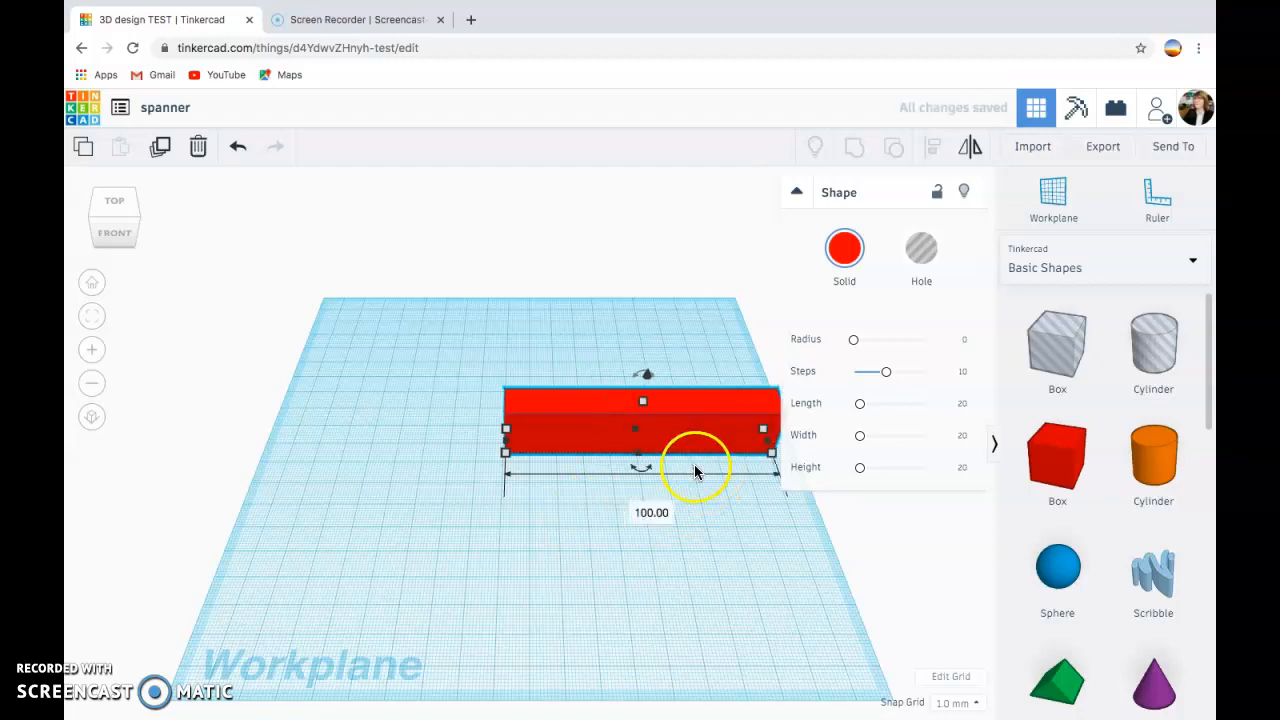
# Step: Set the red box's height to 4 mm
pyautogui.click(645, 408)
pyautogui.click(713, 422)
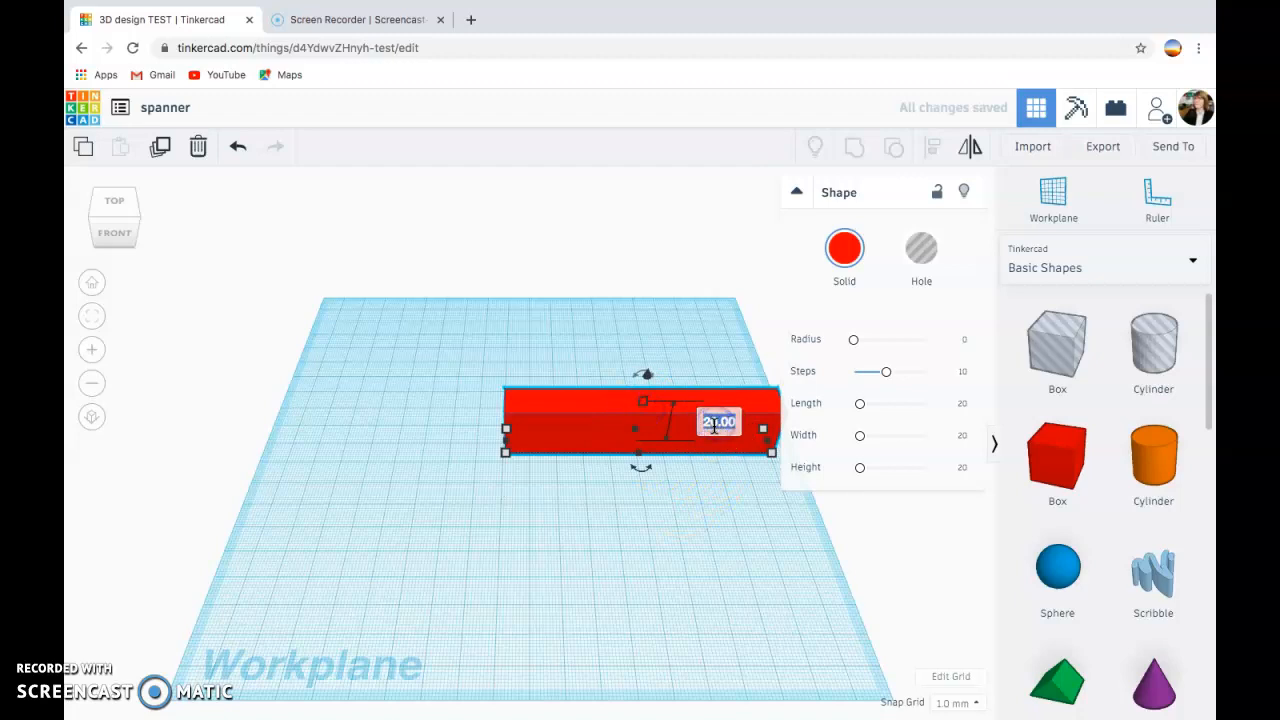
pyautogui.write('4')
pyautogui.press('Return')
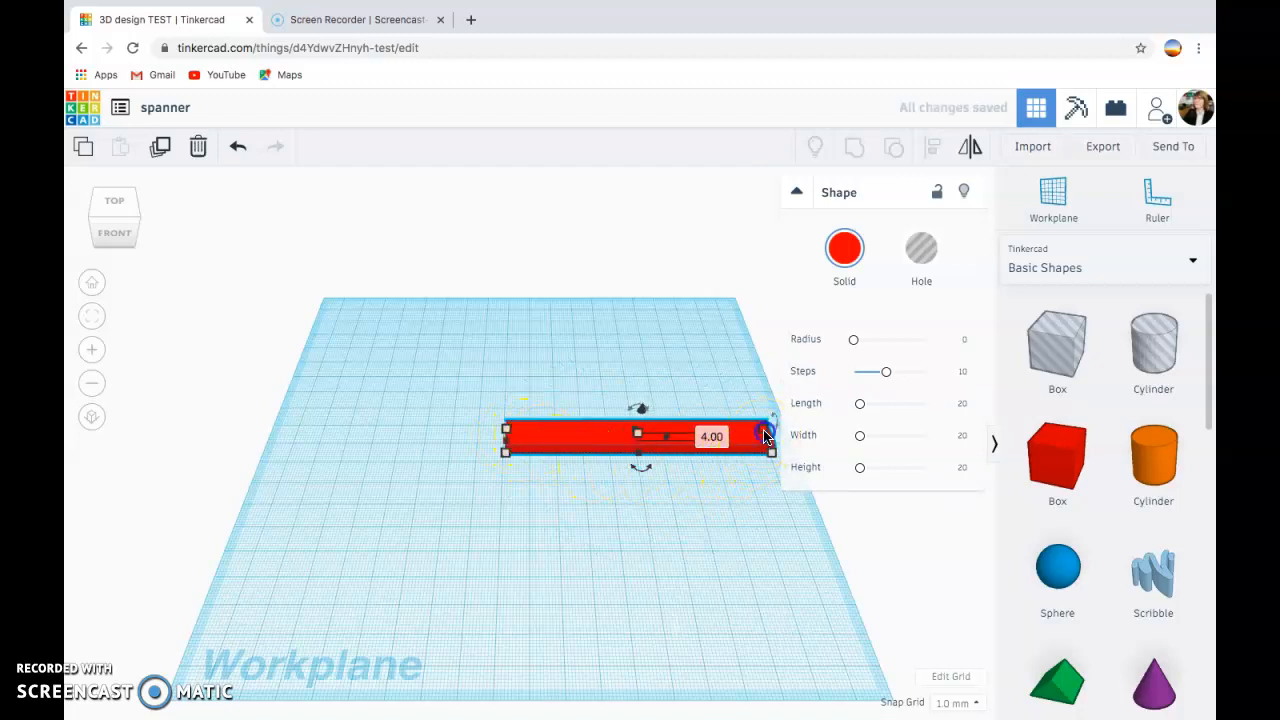
# Step: Set the red box's width to 10 mm and centre the bar sideways on the workplane
pyautogui.click(505, 453)
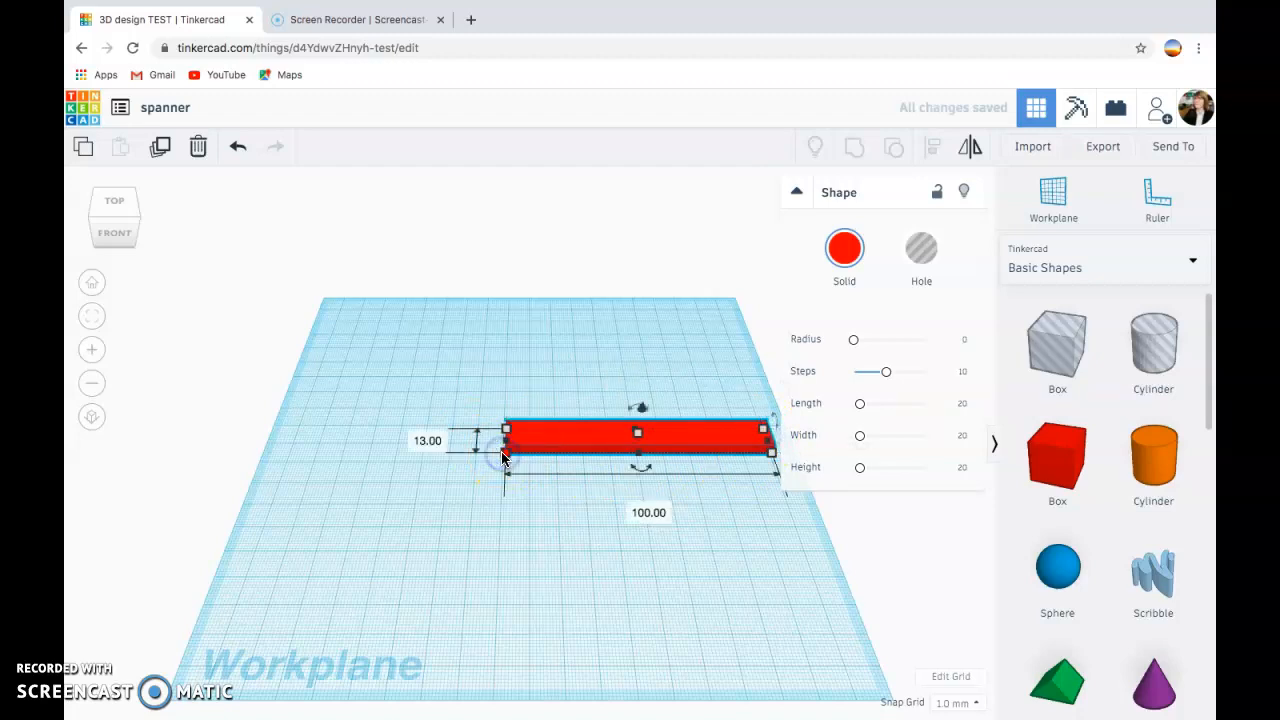
pyautogui.click(430, 441)
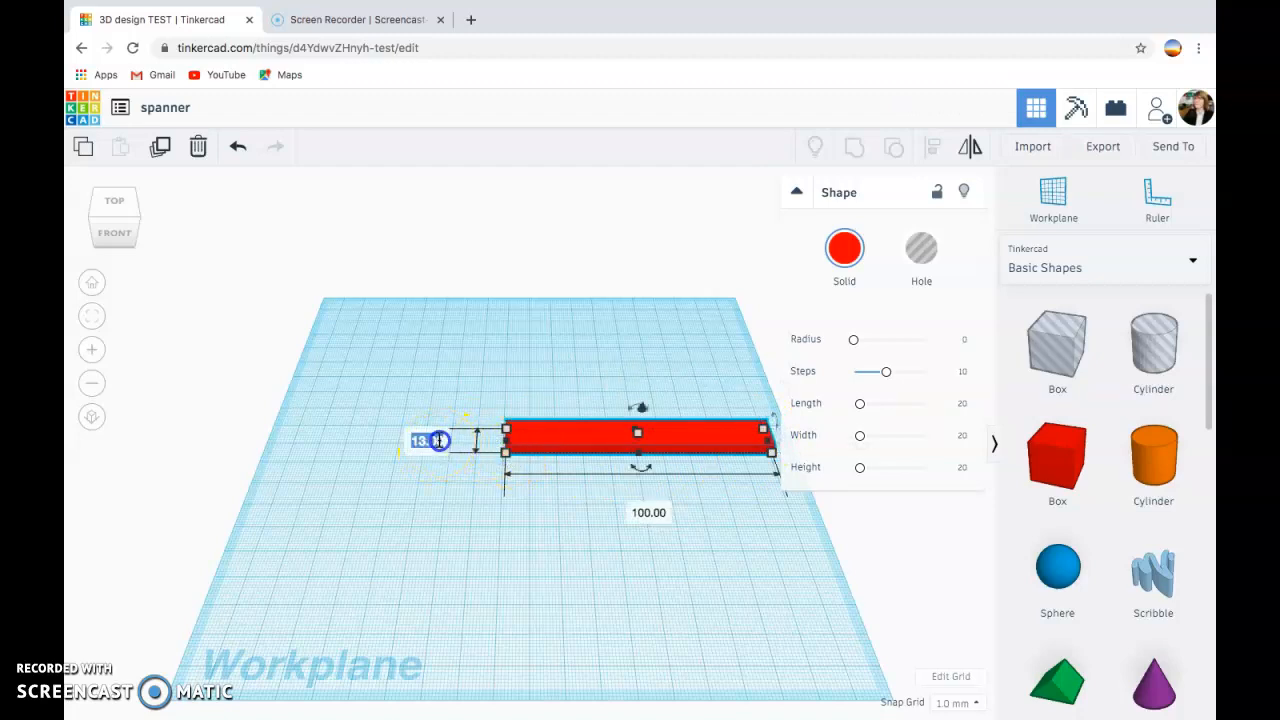
pyautogui.write('15')
pyautogui.press('BackSpace')
pyautogui.write('0')
pyautogui.press('Return')
pyautogui.moveTo(661, 436); pyautogui.dragTo(576, 454)
pyautogui.click(646, 560)
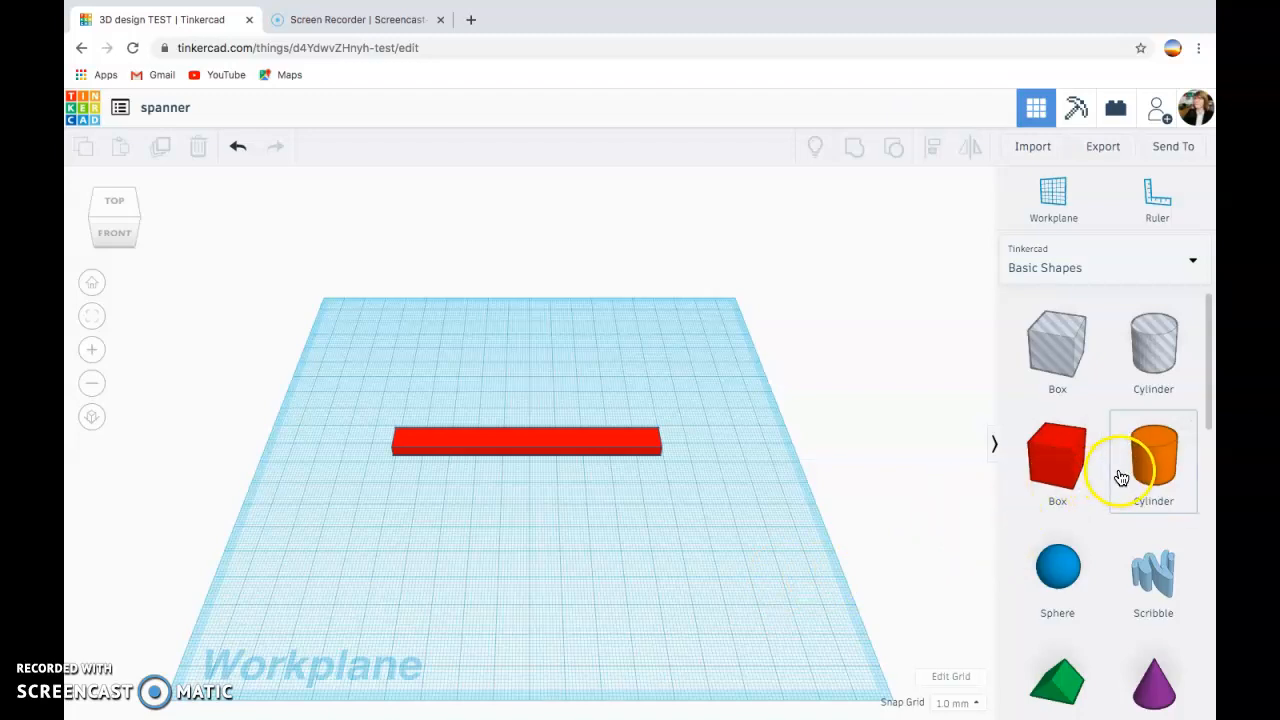
# Step: Place a solid cylinder behind the middle of the red bar and lower its height to about 8 mm
pyautogui.moveTo(1157, 457); pyautogui.dragTo(658, 360)
pyautogui.scroll(-8, 651, 343)
pyautogui.scroll(10, 617, 354)
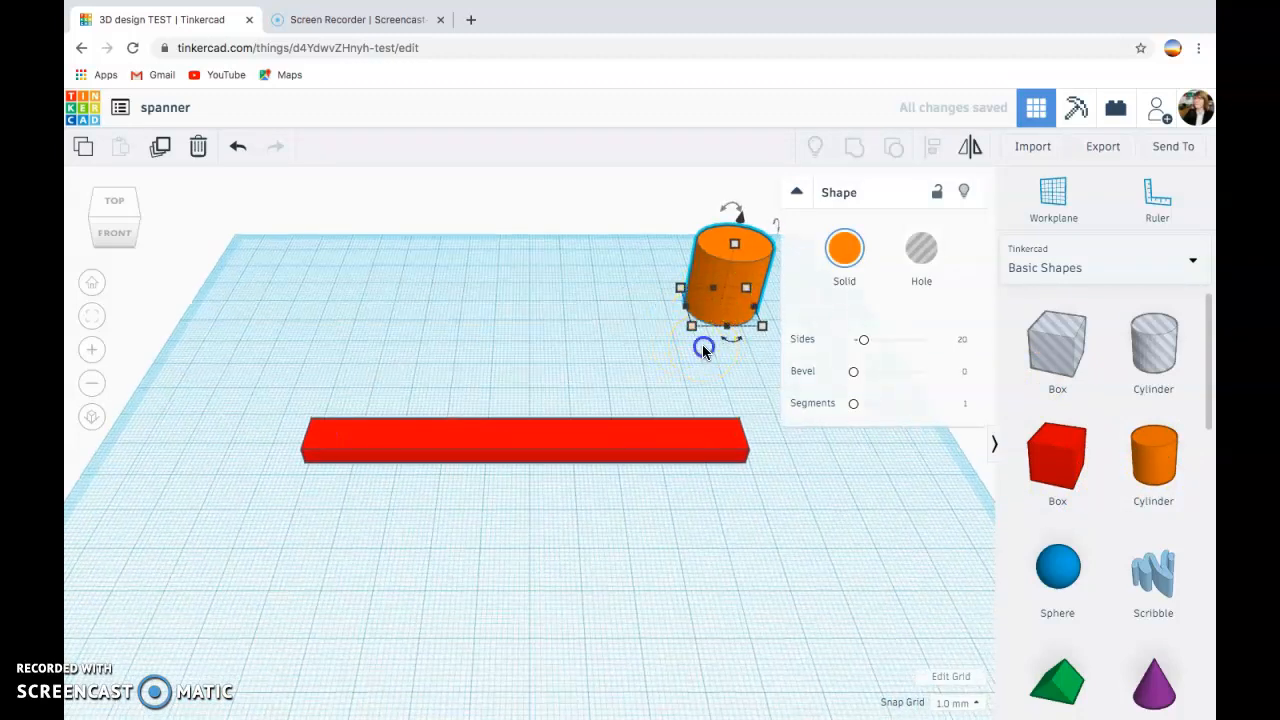
pyautogui.click(654, 351)
pyautogui.click(724, 273)
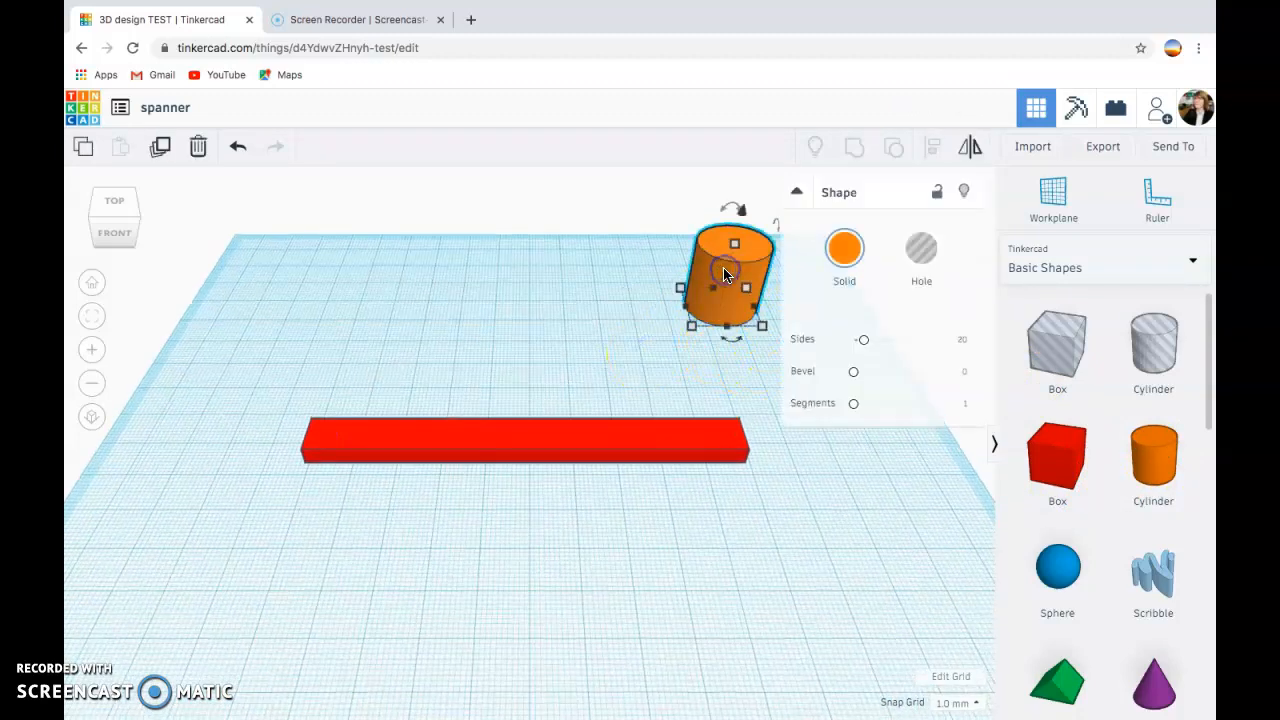
pyautogui.moveTo(734, 245); pyautogui.dragTo(540, 268)
pyautogui.click(863, 296)
pyautogui.click(615, 323)
pyautogui.click(555, 285)
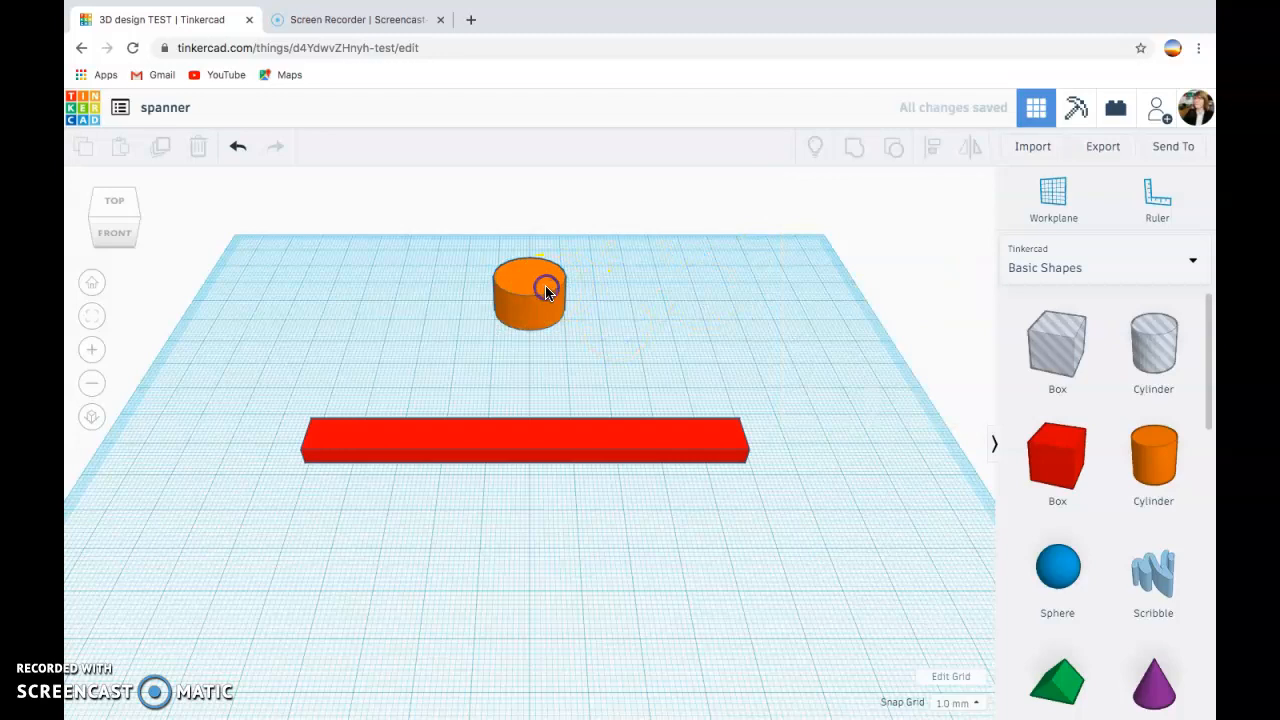
# Step: Set both the cylinder's length and width to 25 mm
pyautogui.click(563, 294)
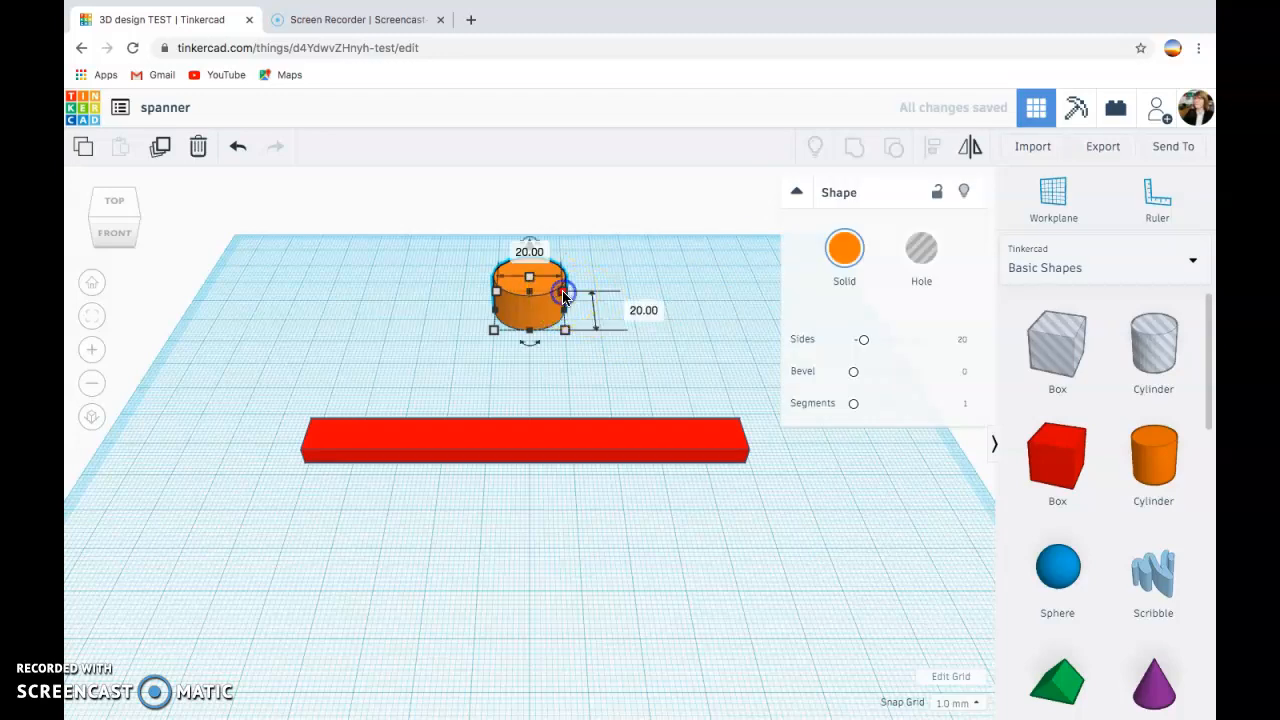
pyautogui.click(643, 309)
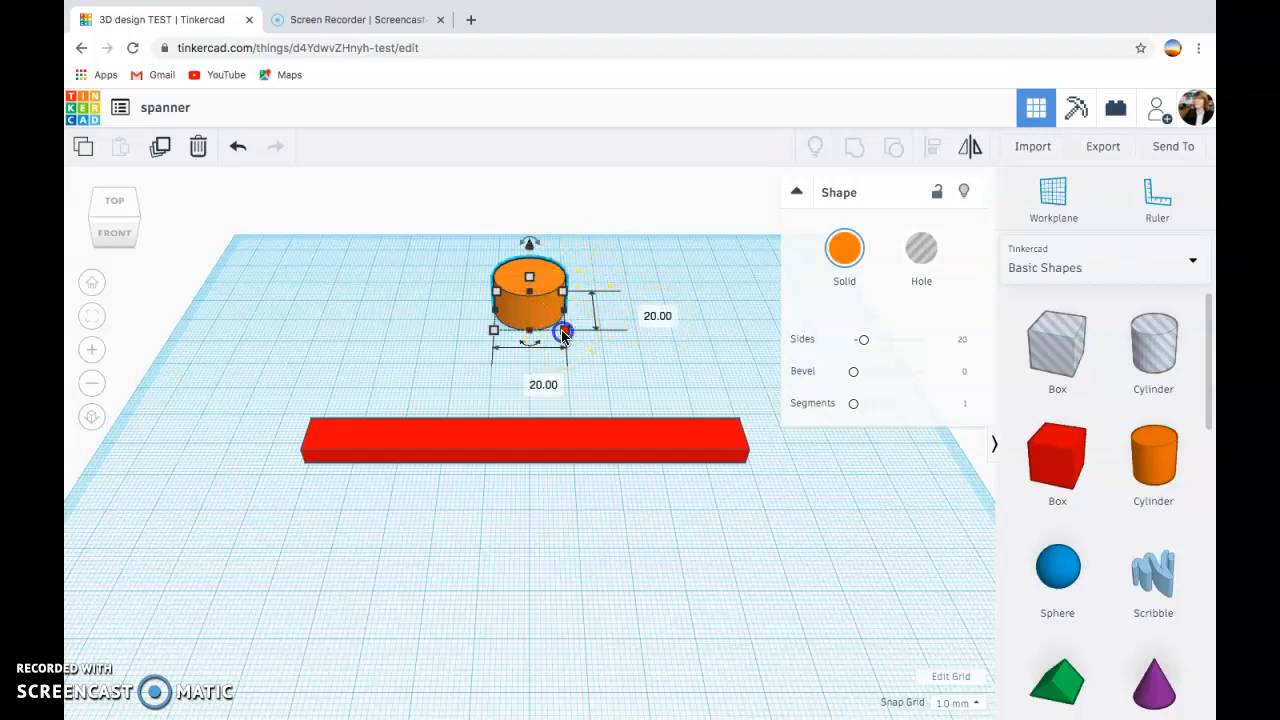
pyautogui.click(532, 380)
pyautogui.write('2')
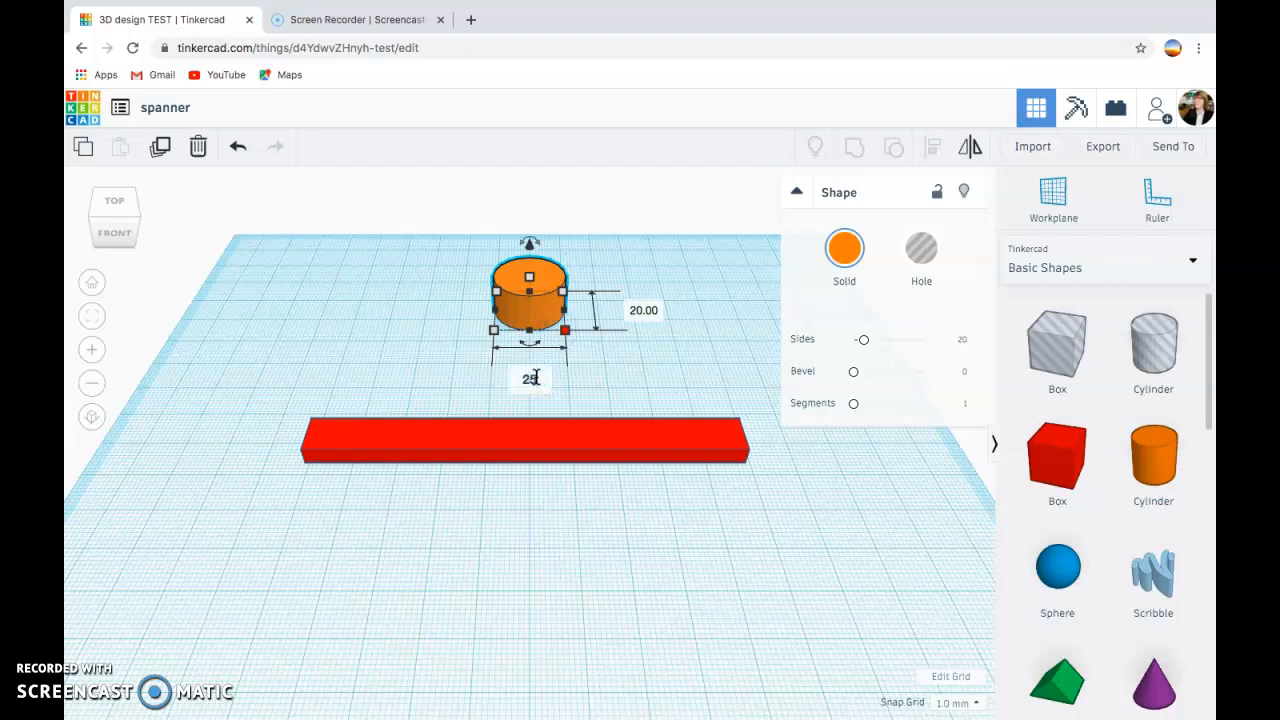
pyautogui.write('5')
pyautogui.press('Return')
pyautogui.click(650, 322)
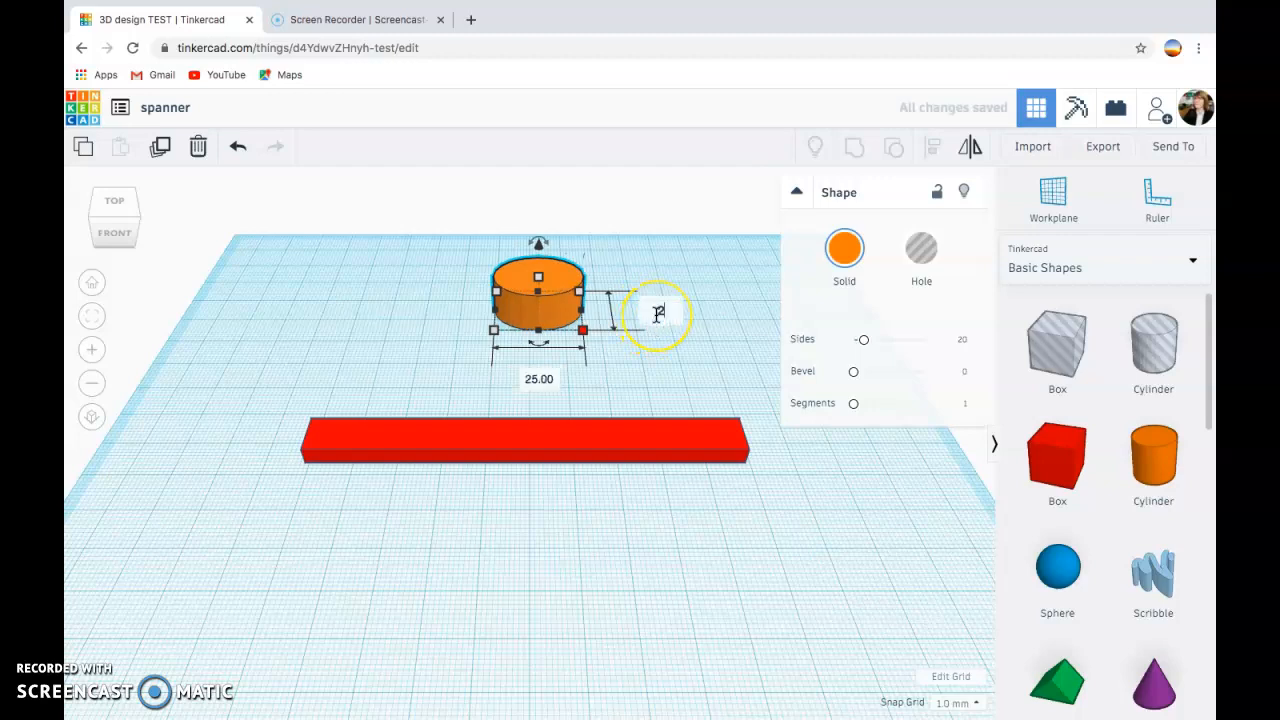
pyautogui.write('25')
pyautogui.press('Return')
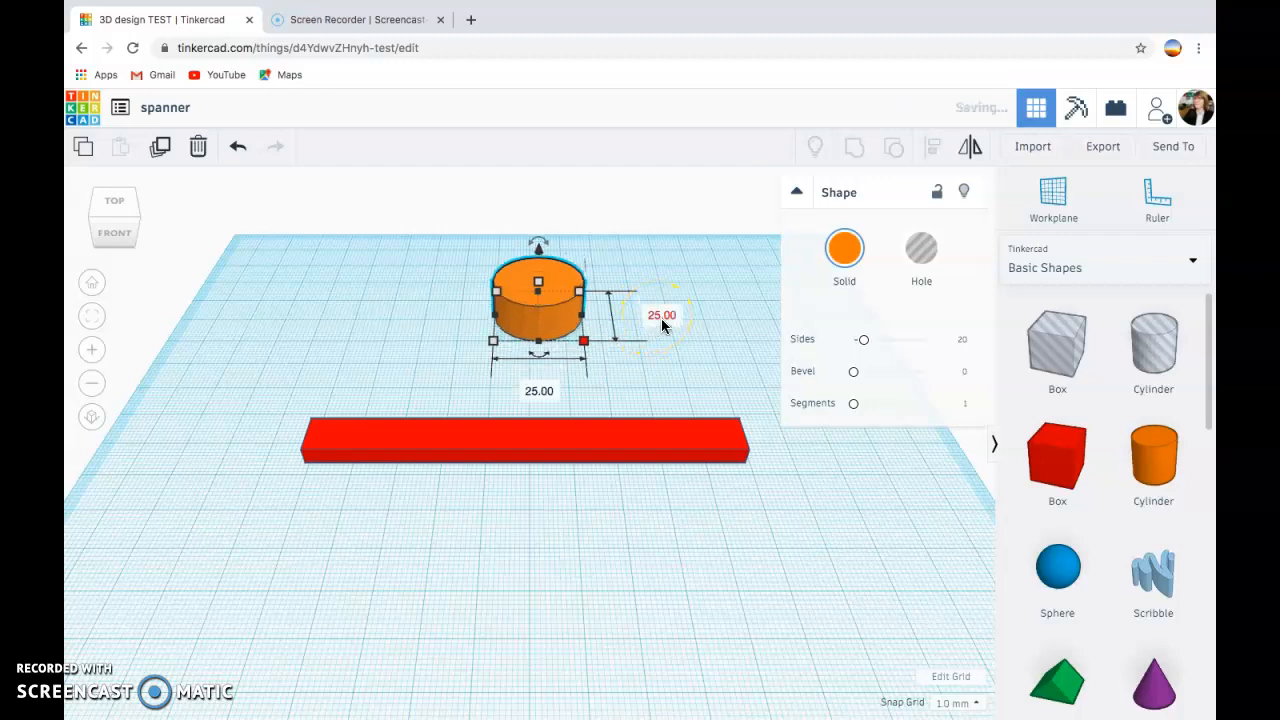
# Step: Set the 25 mm cylinder's height to 4 mm and deselect it
pyautogui.click(611, 304)
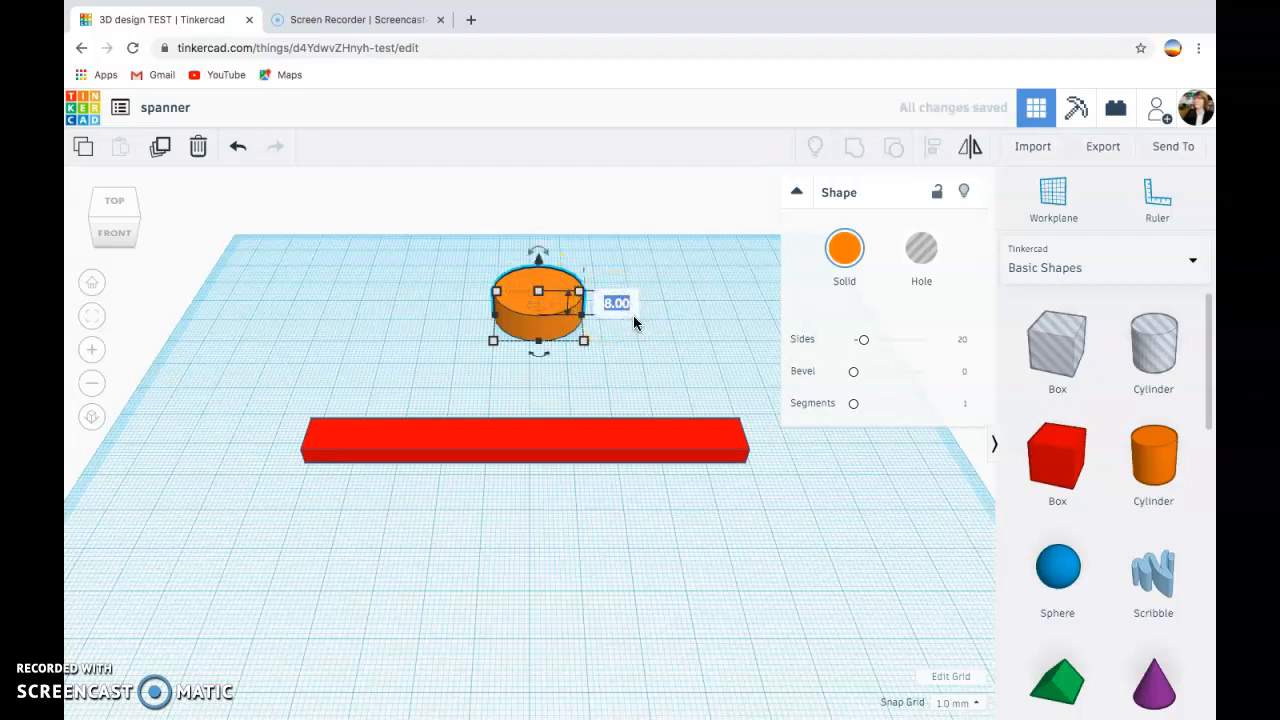
pyautogui.press('Return')
pyautogui.click(690, 362)
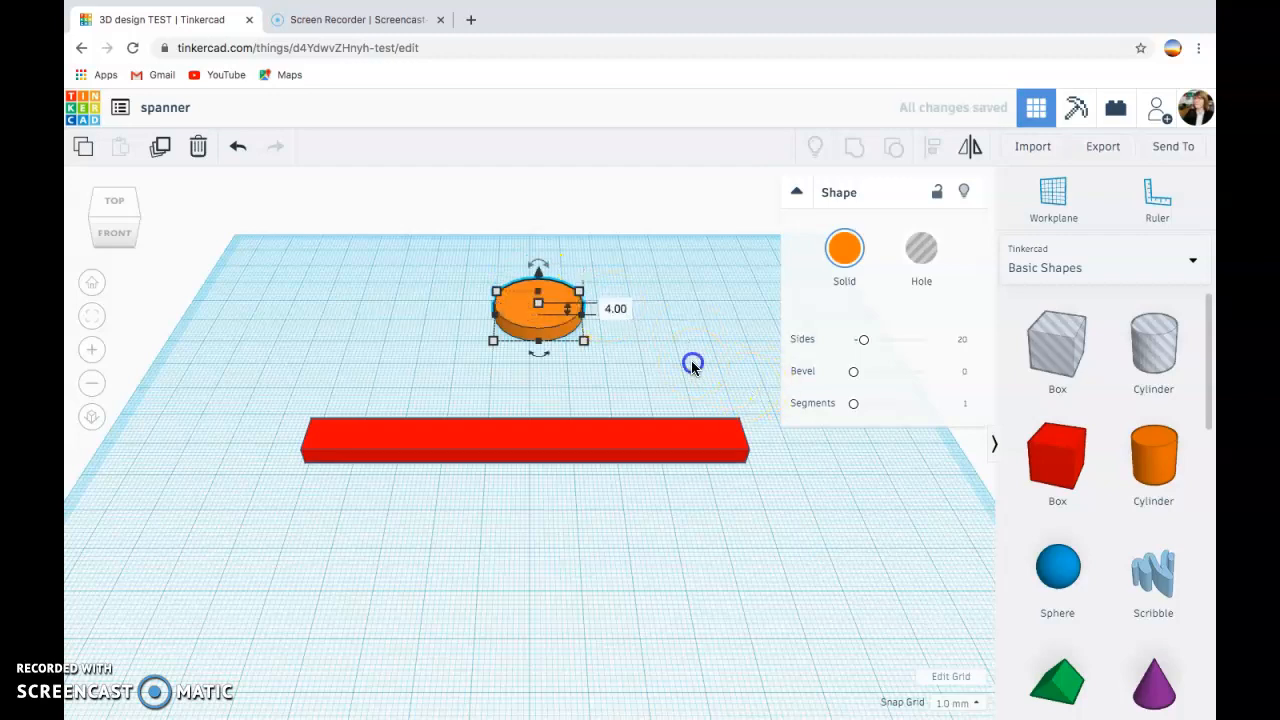
pyautogui.click(697, 306)
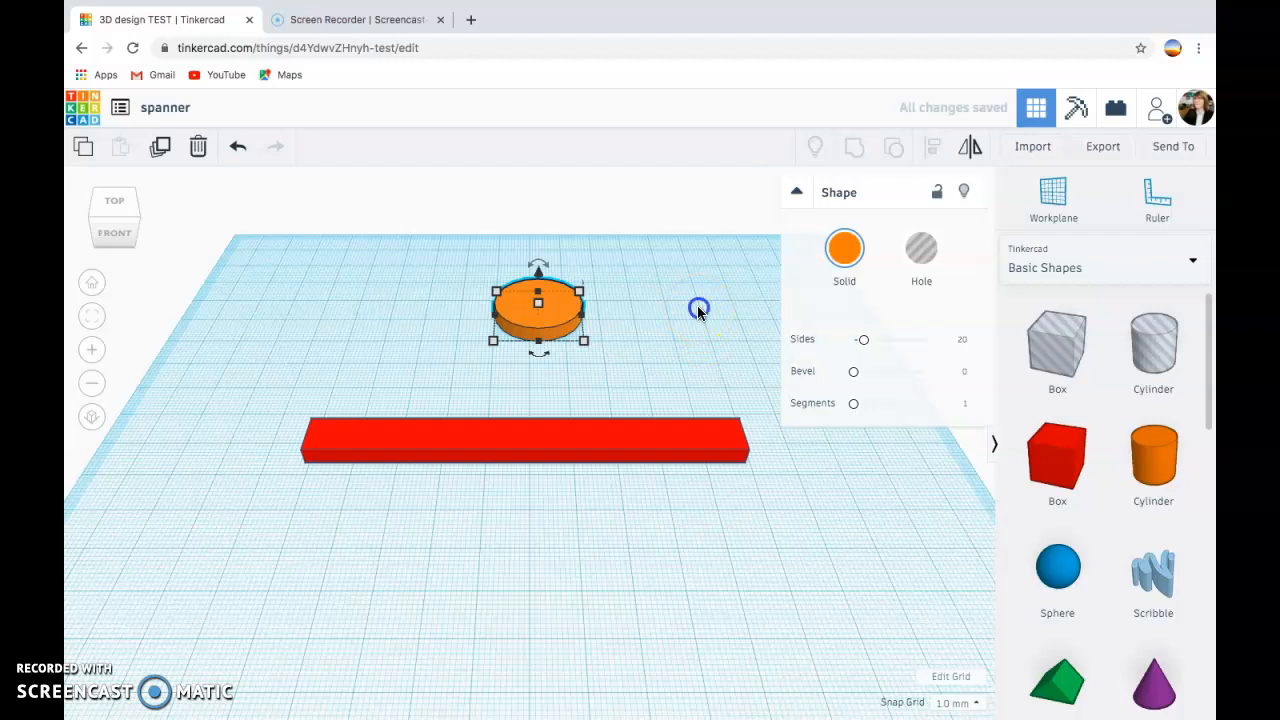
# Step: Add a second solid cylinder and move it to the left of the flat 25 mm disc
pyautogui.moveTo(1154, 455); pyautogui.dragTo(706, 309)
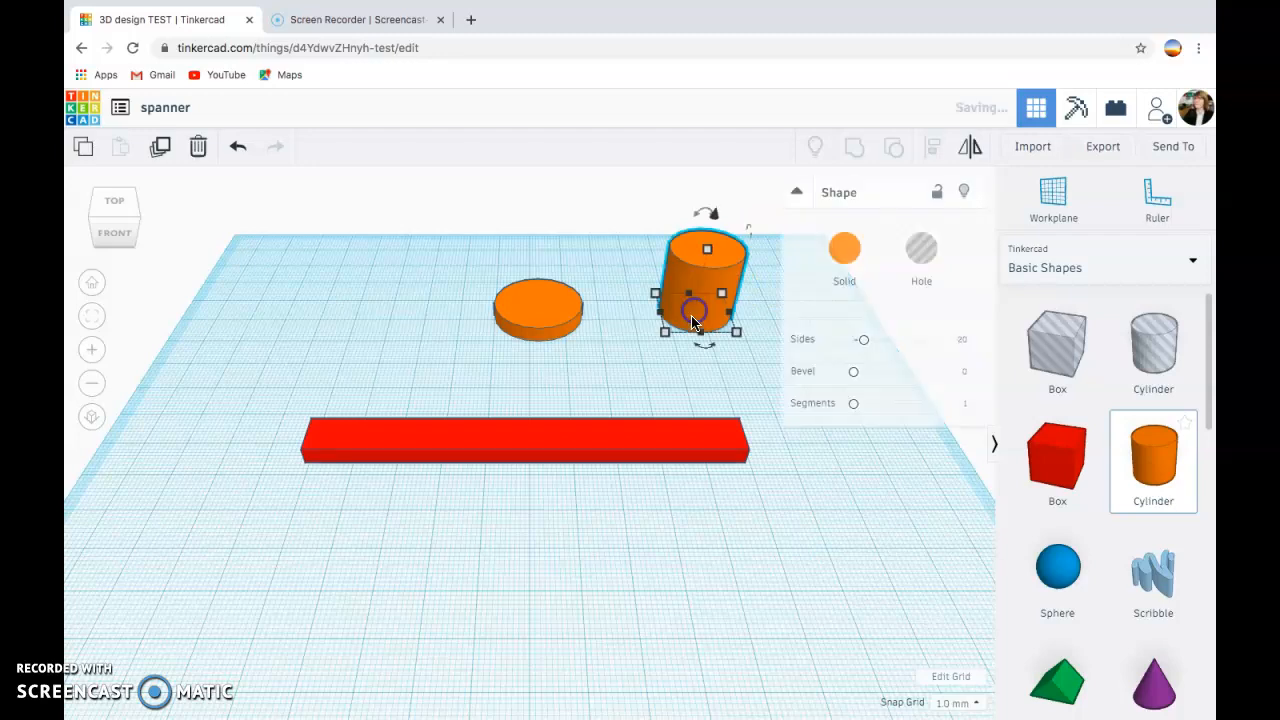
pyautogui.click(558, 310)
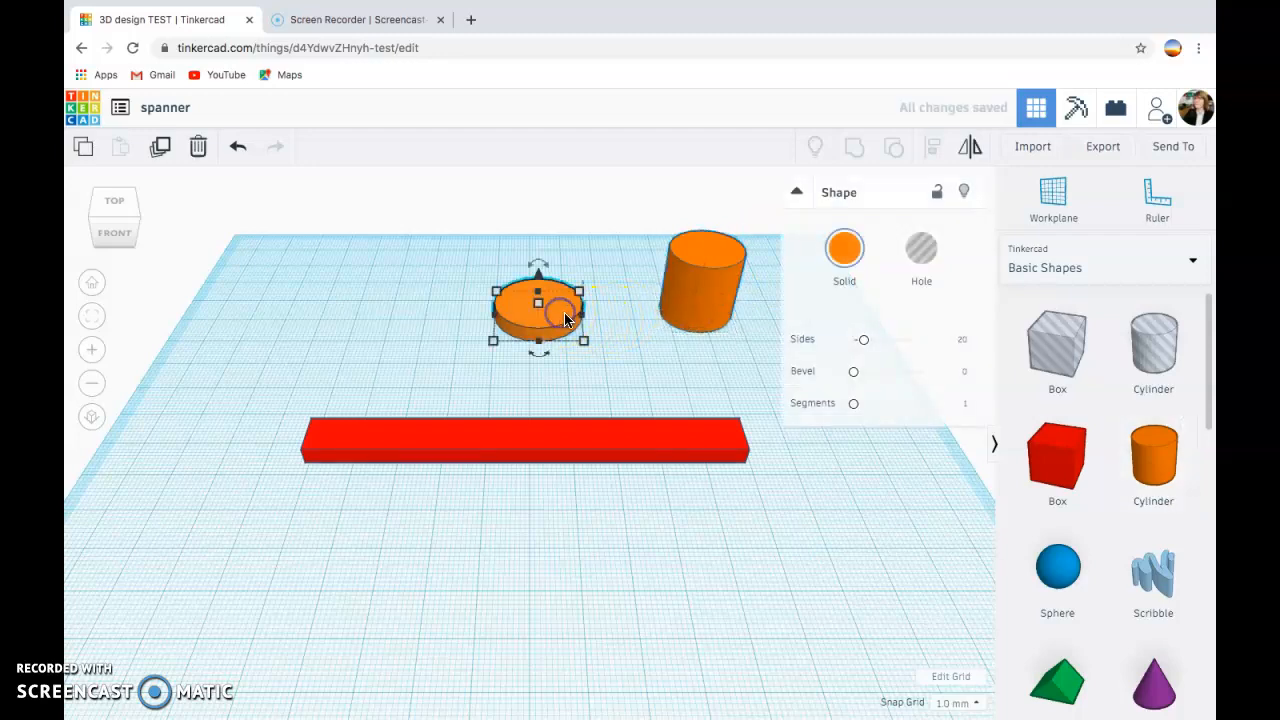
pyautogui.click(698, 287)
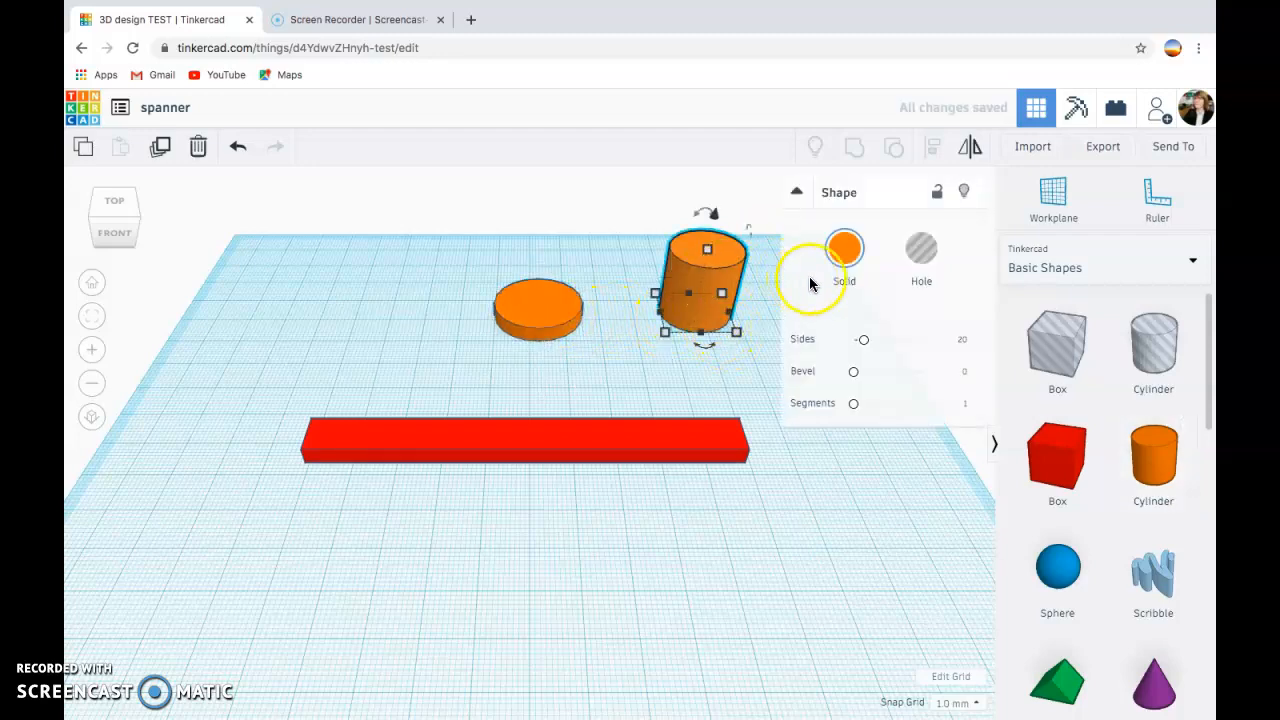
pyautogui.moveTo(729, 256); pyautogui.dragTo(406, 272)
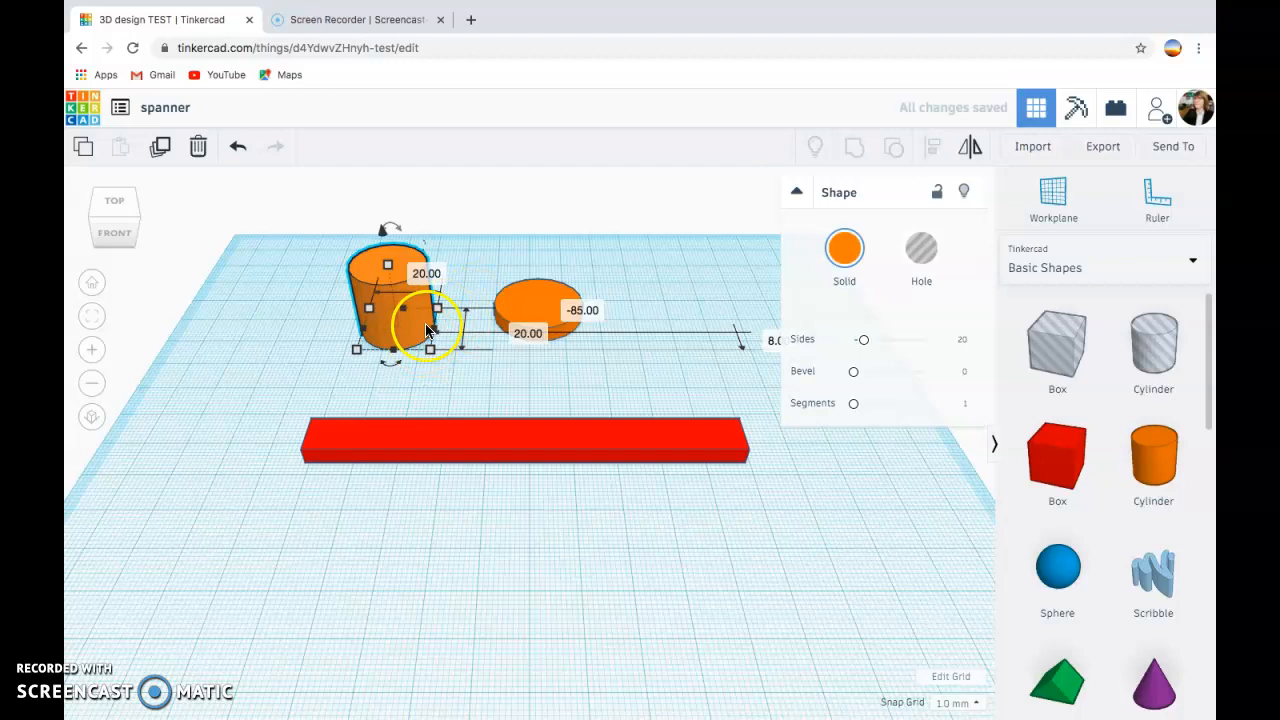
# Step: Check the second cylinder's length and width dimensions
pyautogui.click(434, 277)
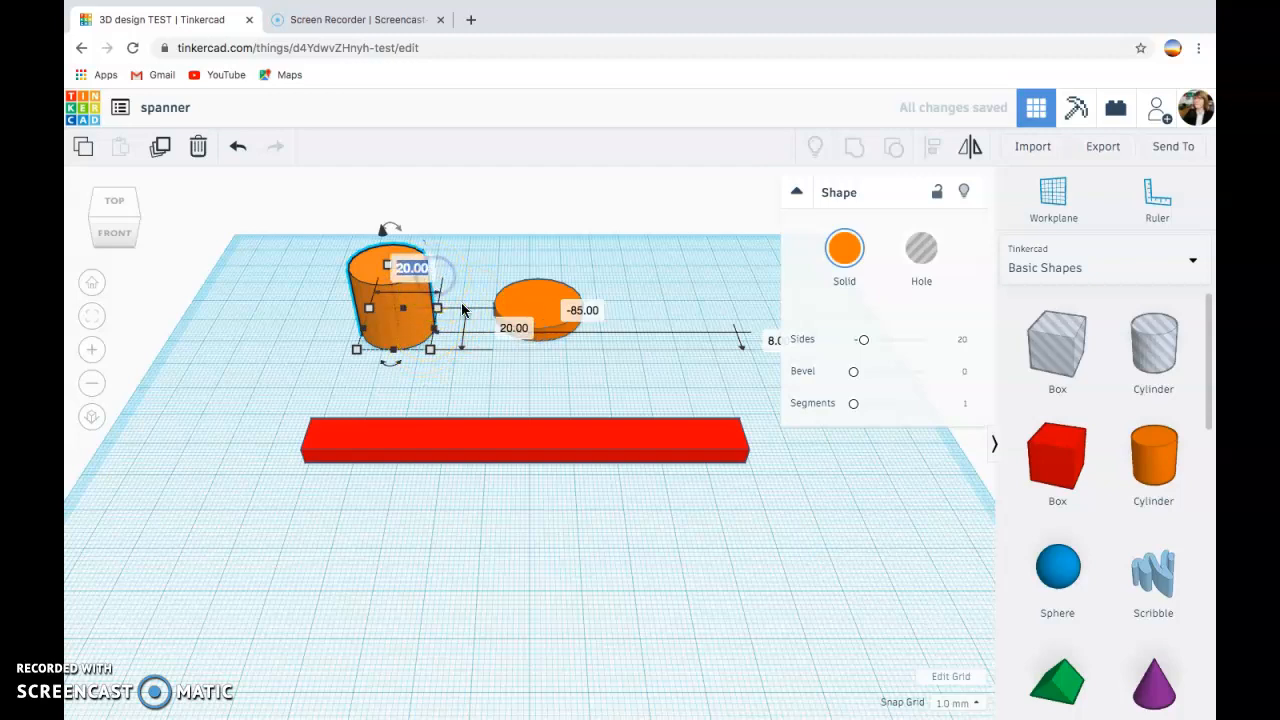
pyautogui.click(520, 328)
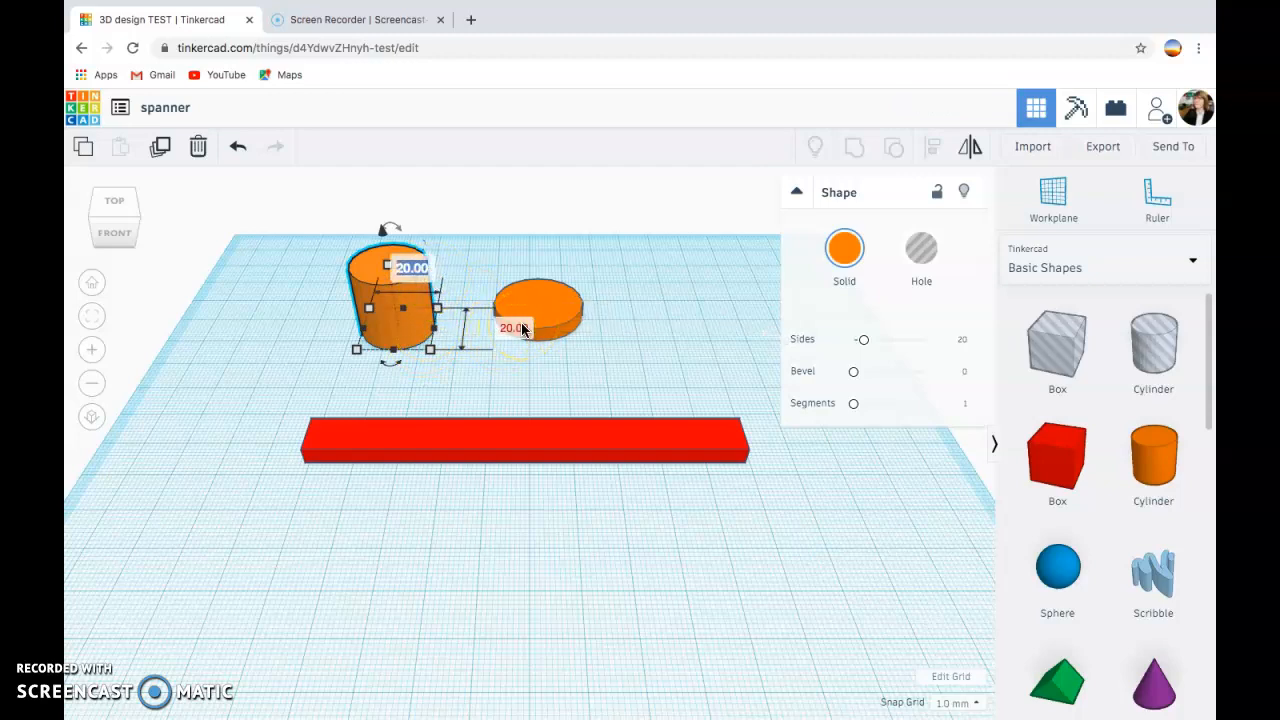
pyautogui.click(524, 328)
# Step: Set the second cylinder's height to 4 mm
pyautogui.click(388, 268)
pyautogui.moveTo(388, 268); pyautogui.dragTo(393, 297)
pyautogui.click(476, 312)
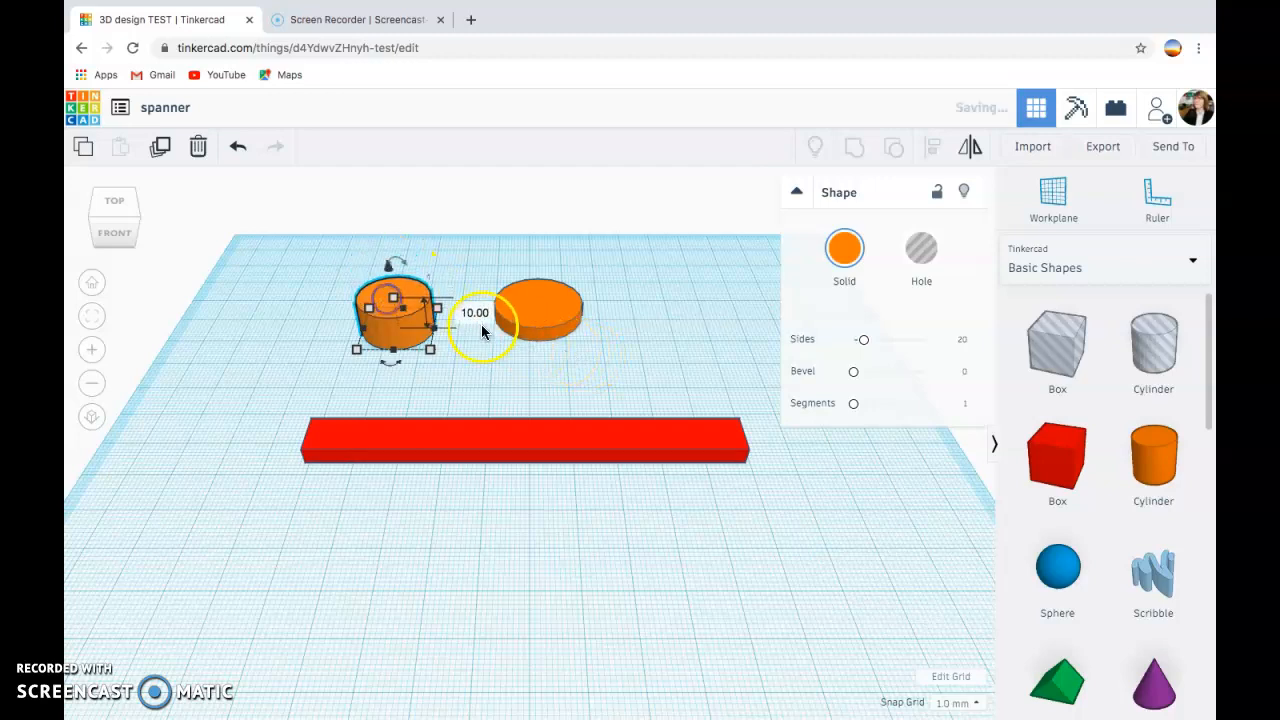
pyautogui.write('4')
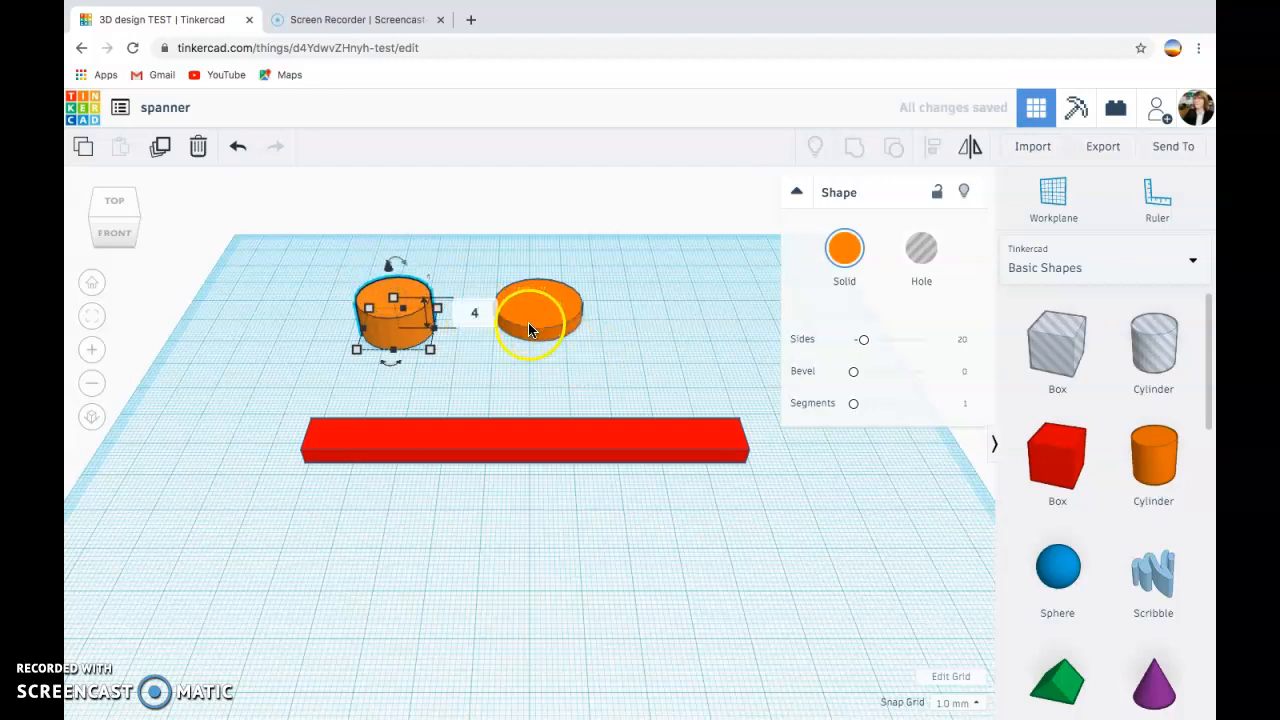
pyautogui.press('Return')
# Step: Turn the smaller flat disc beside the 25 mm disc into a hole
pyautogui.moveTo(400, 338); pyautogui.dragTo(396, 338)
pyautogui.click(466, 271)
pyautogui.click(536, 282)
pyautogui.click(411, 306)
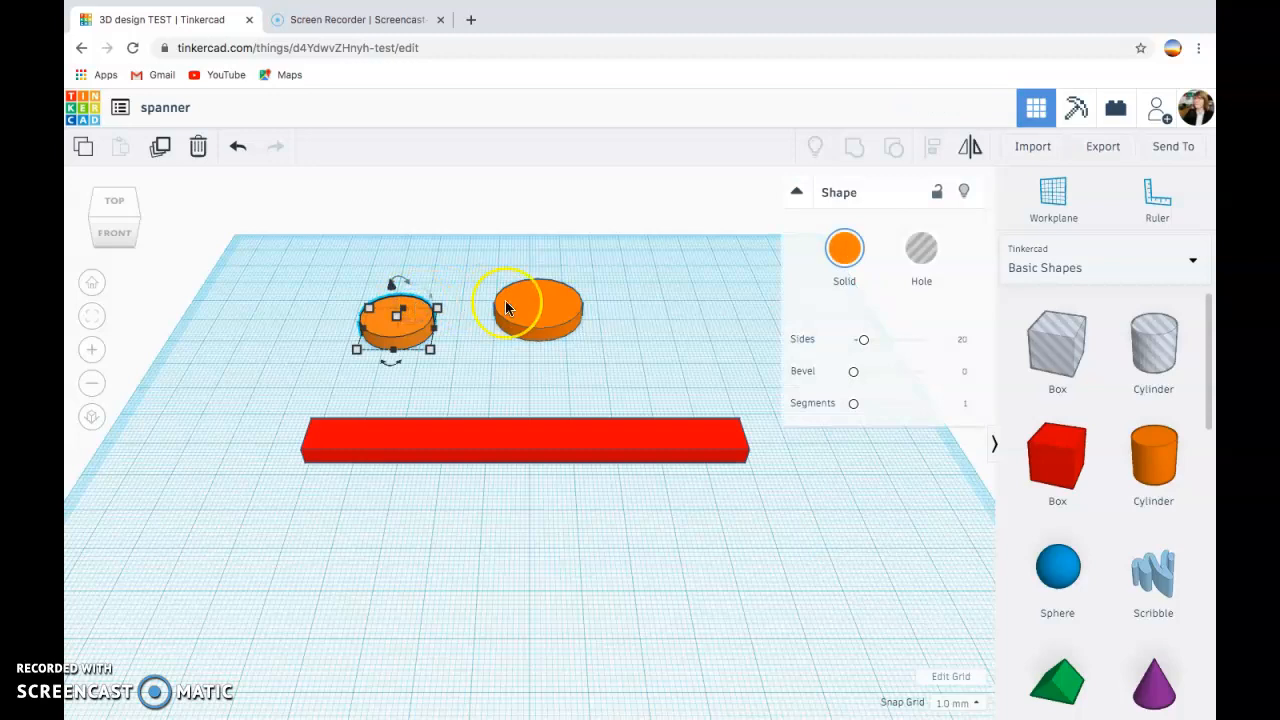
pyautogui.click(912, 248)
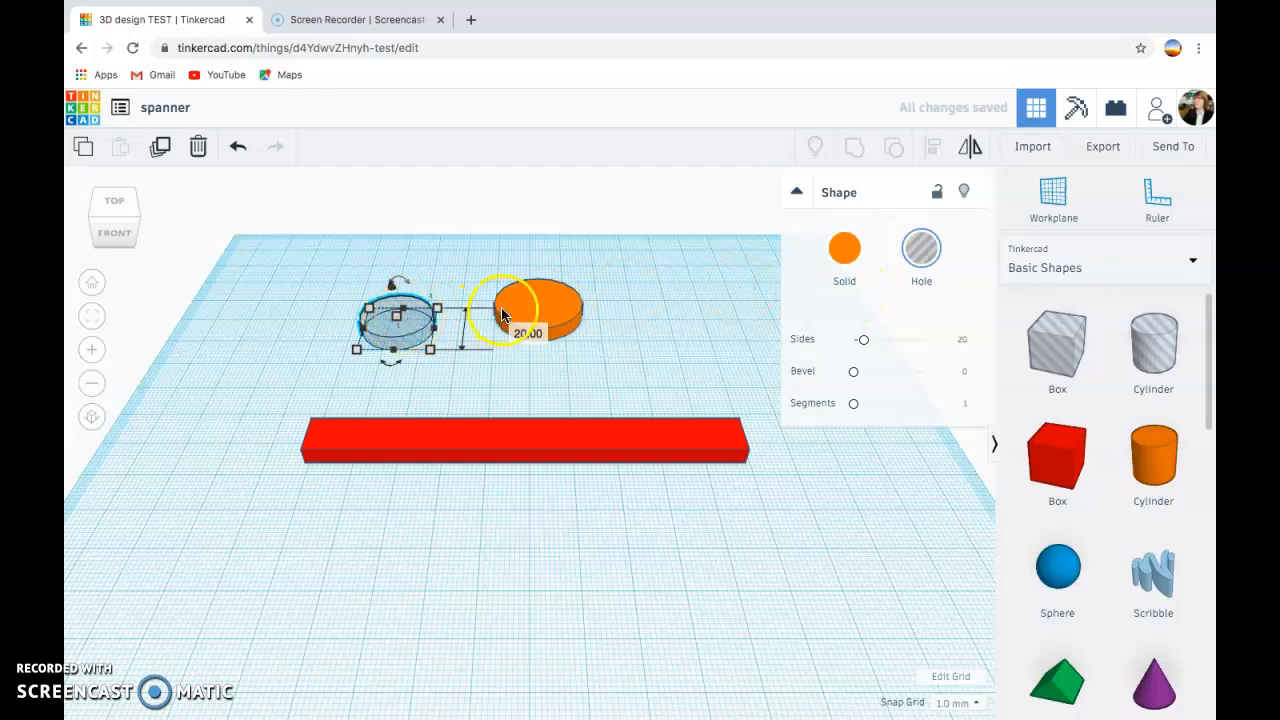
# Step: Align the hole disc and the 25 mm solid disc on their common centre along both workplane directions
pyautogui.keyDown('shift'); pyautogui.click(561, 303); pyautogui.keyUp('shift')
pyautogui.click(318, 229)
pyautogui.moveTo(293, 197); pyautogui.dragTo(622, 368)
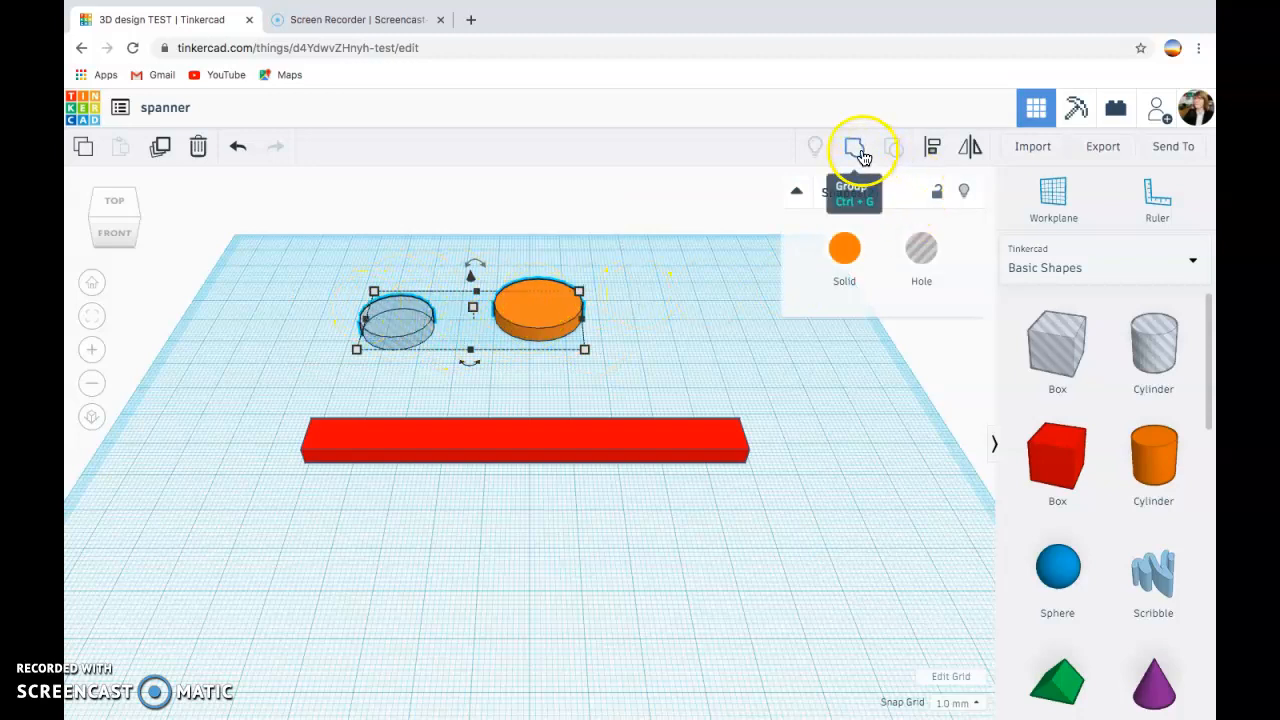
pyautogui.click(933, 152)
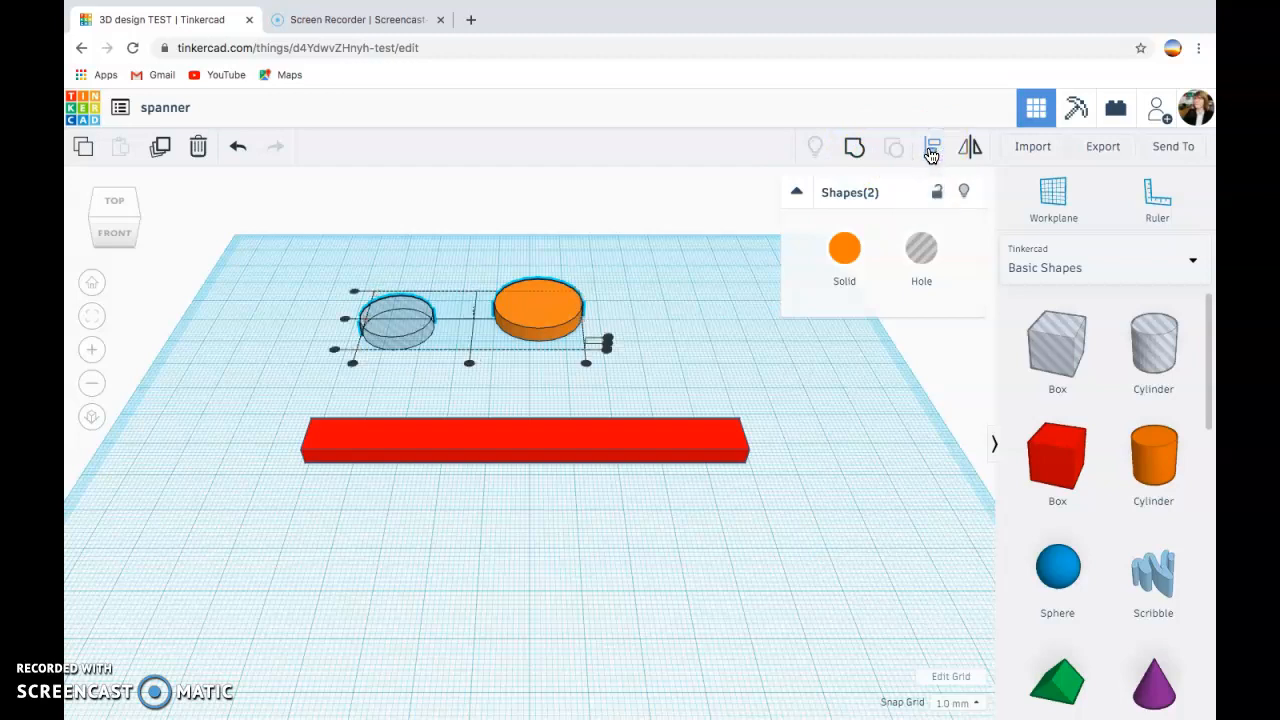
pyautogui.click(106, 204)
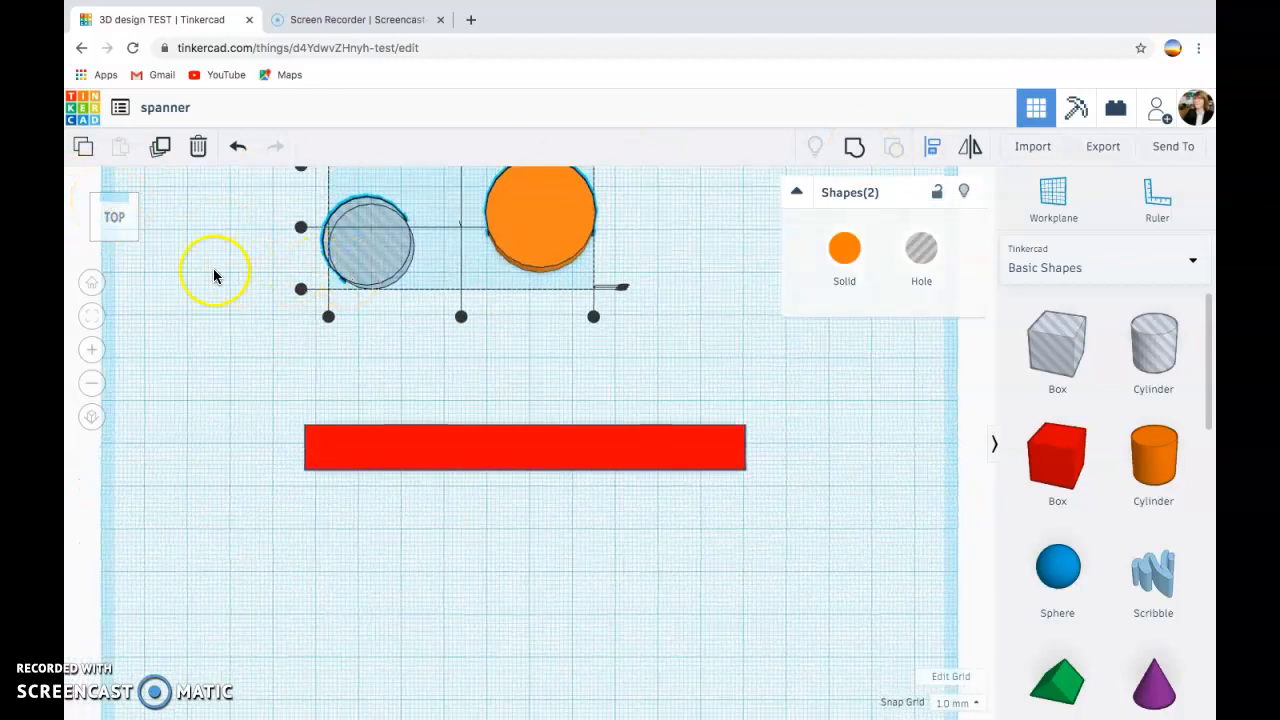
pyautogui.click(97, 316)
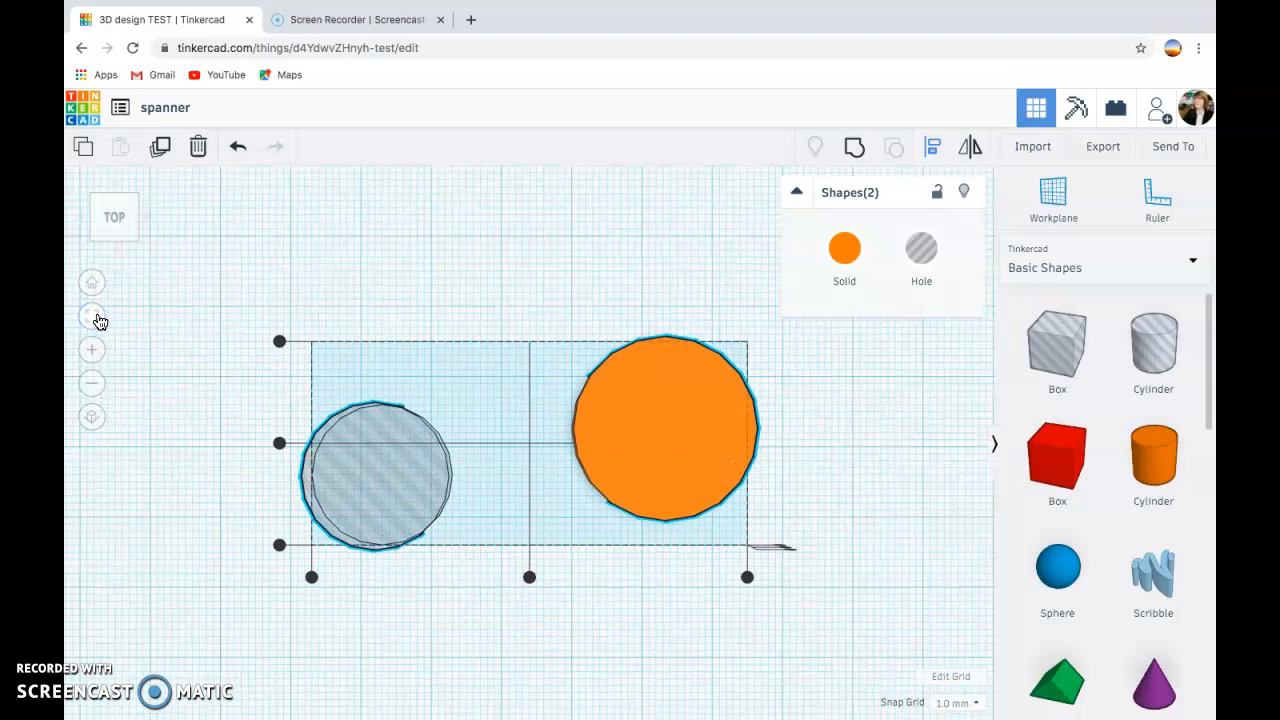
pyautogui.click(92, 287)
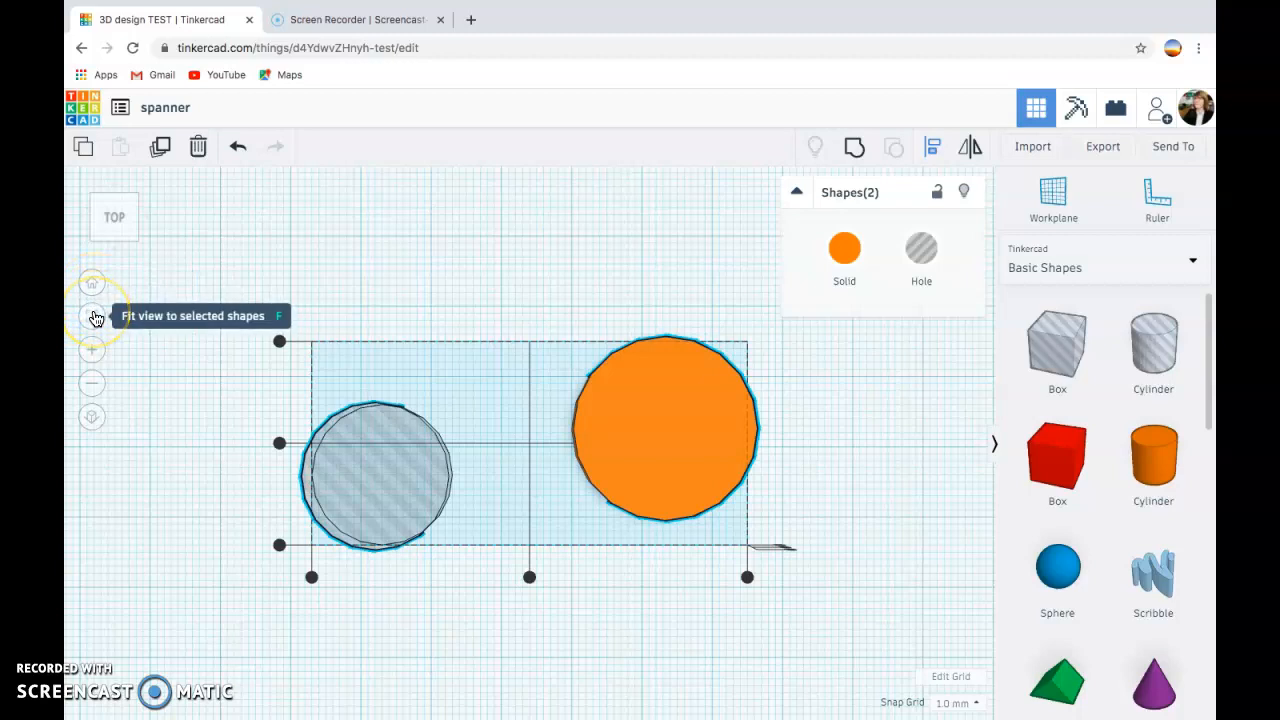
pyautogui.click(280, 443)
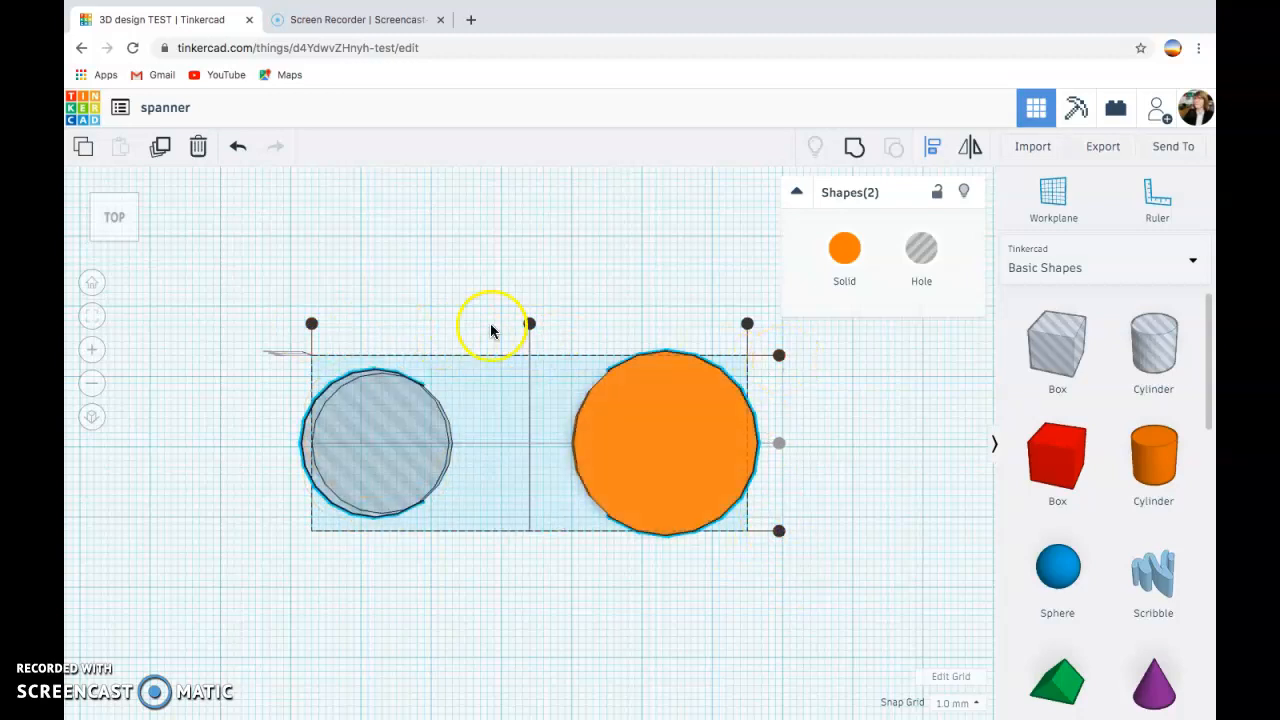
pyautogui.click(531, 323)
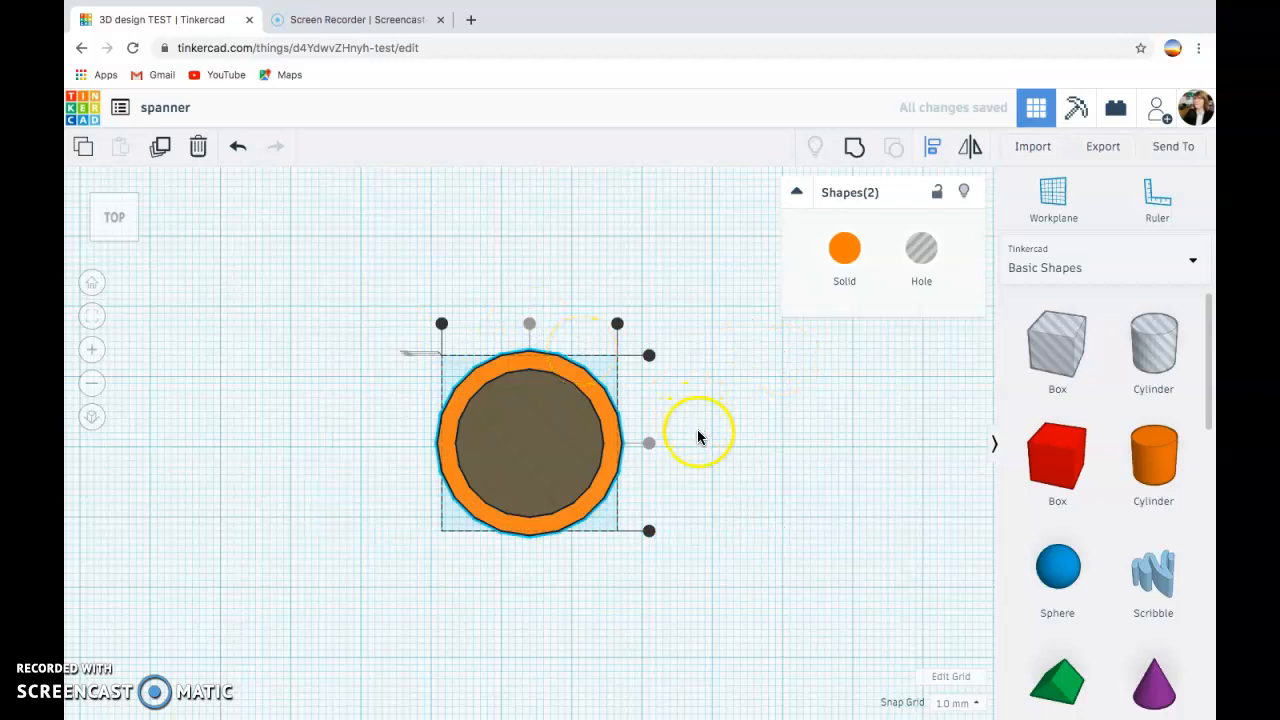
# Step: Group the two concentric discs to cut the hole into a ring, and deselect the ring
pyautogui.scroll(-5, 697, 436)
pyautogui.click(627, 487)
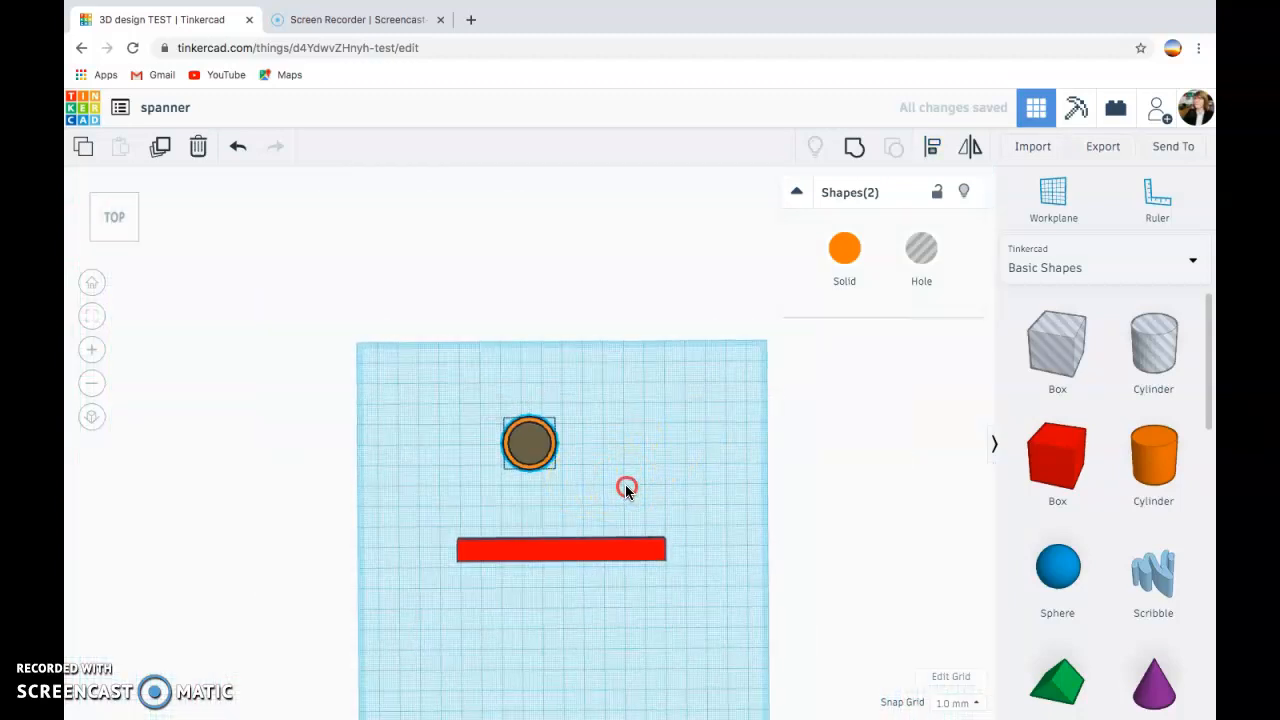
pyautogui.moveTo(615, 457); pyautogui.dragTo(637, 360, button='right')
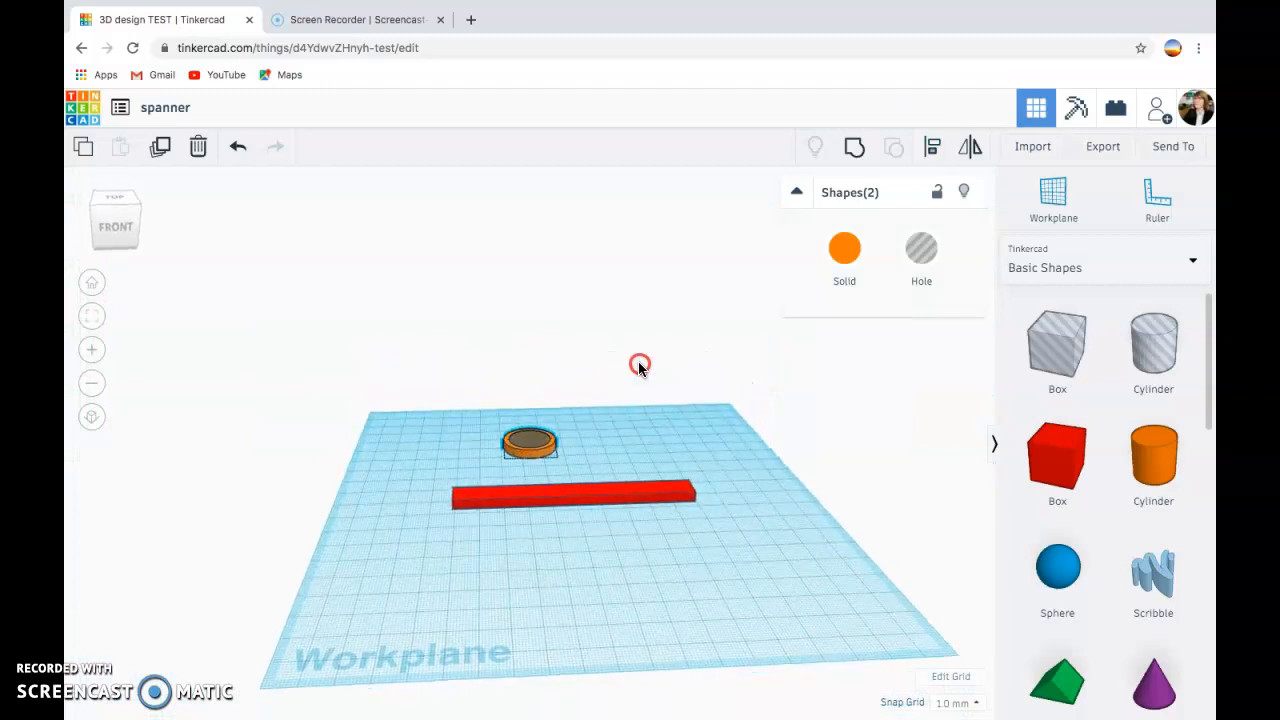
pyautogui.scroll(5, 530, 443)
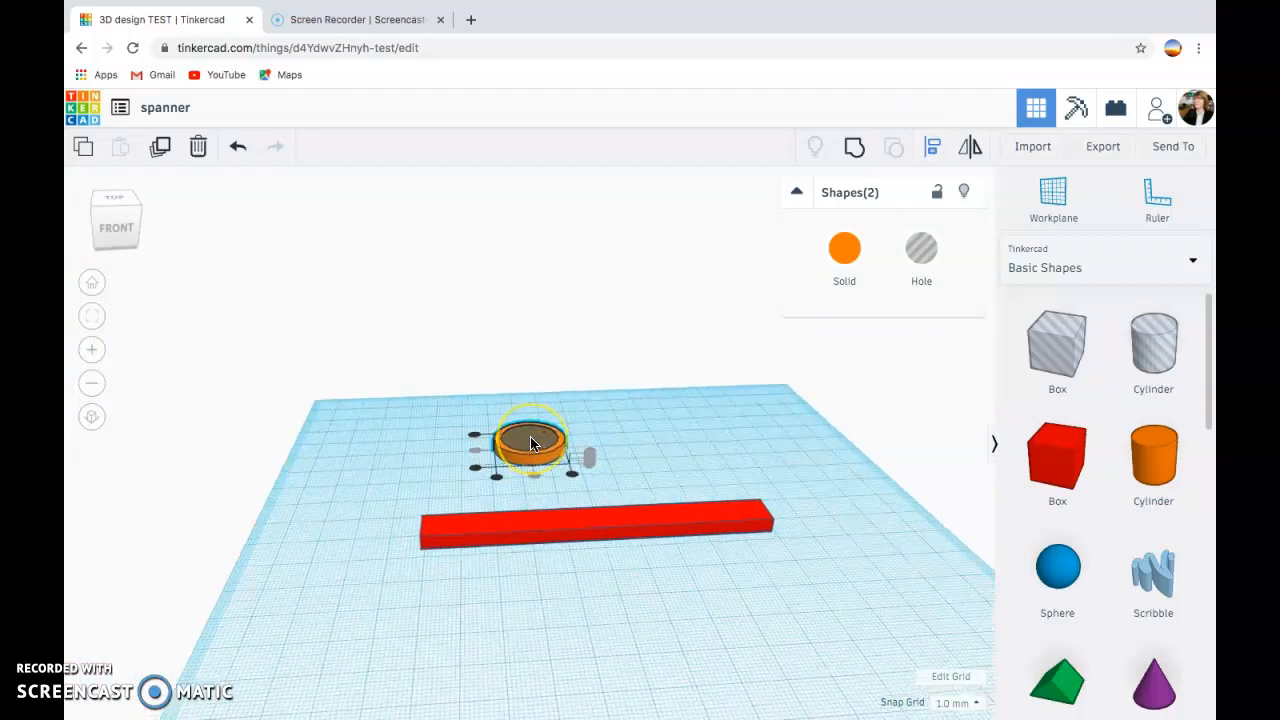
pyautogui.moveTo(805, 405); pyautogui.dragTo(707, 449, button='right')
pyautogui.click(477, 467)
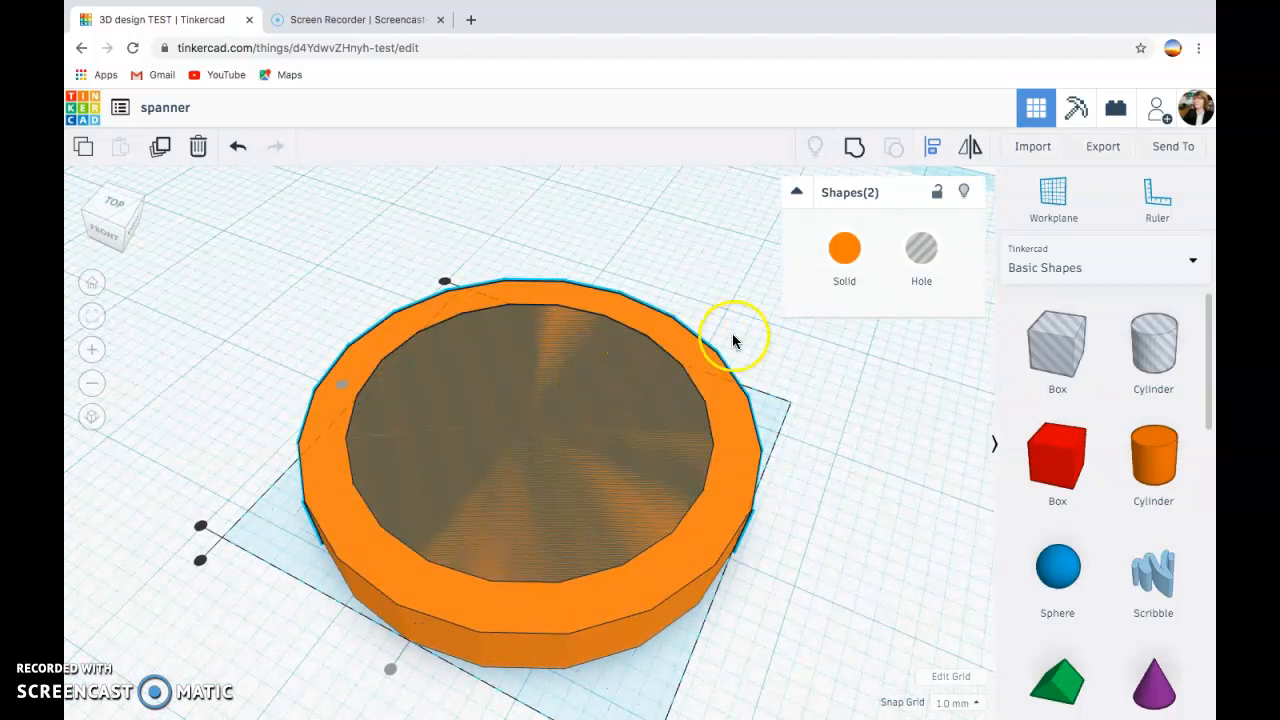
pyautogui.click(859, 150)
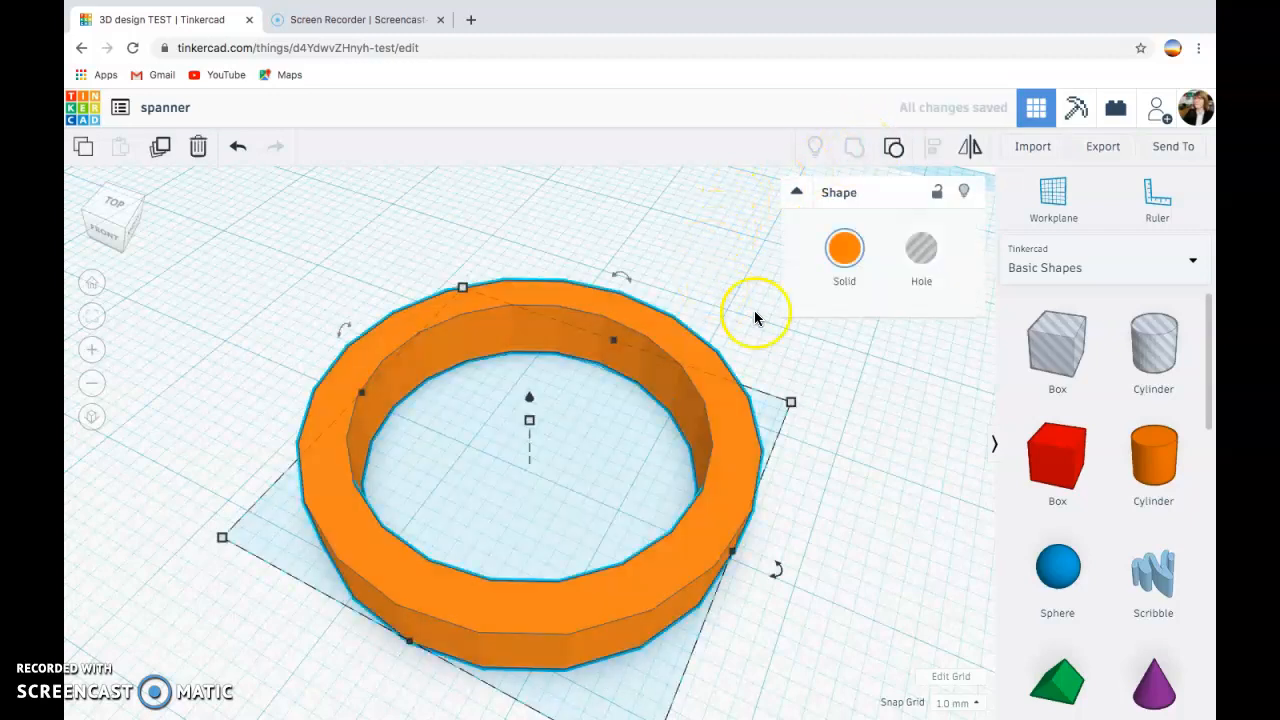
pyautogui.click(743, 272)
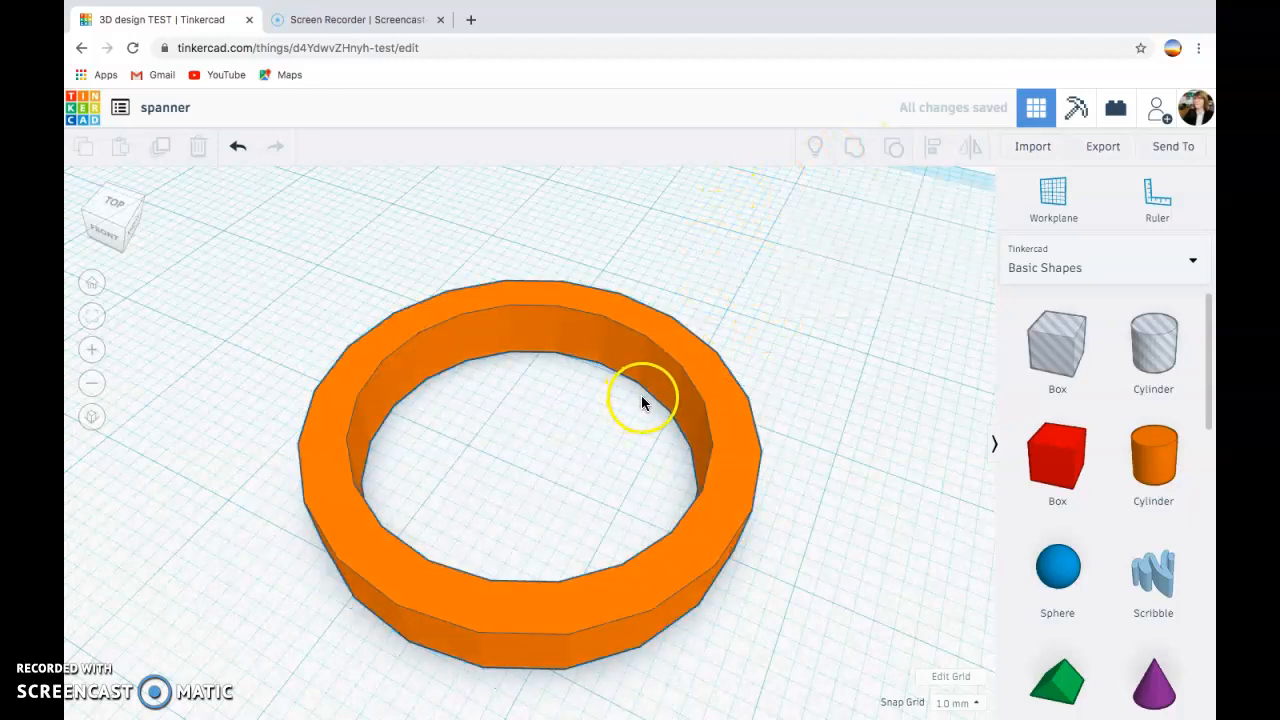
# Step: Switch to PowerPoint to examine the open-end dimensions on the spanner drawing, and return to the Tinkercad design
pyautogui.scroll(-8, 641, 395)
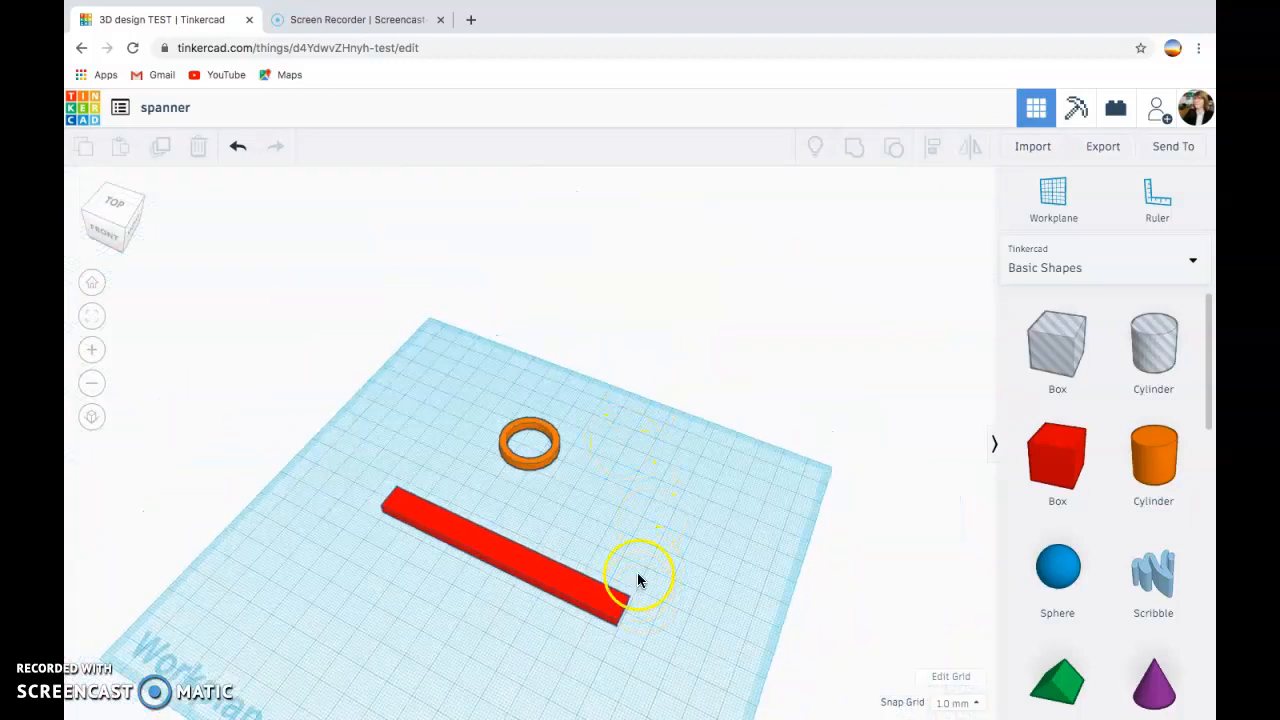
pyautogui.moveTo(636, 530); pyautogui.dragTo(666, 443, button='middle')
pyautogui.moveTo(478, 517); pyautogui.dragTo(561, 525, button='right')
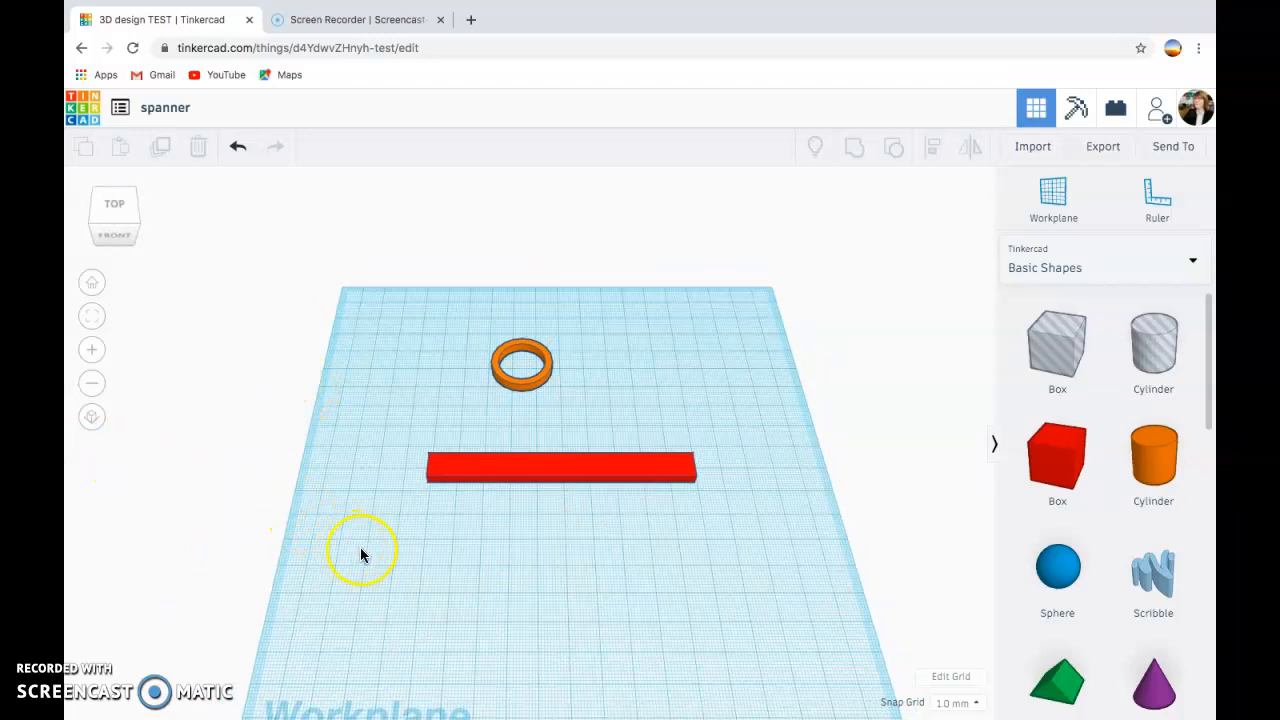
pyautogui.moveTo(361, 553); pyautogui.dragTo(339, 505, button='right')
pyautogui.click(110, 227)
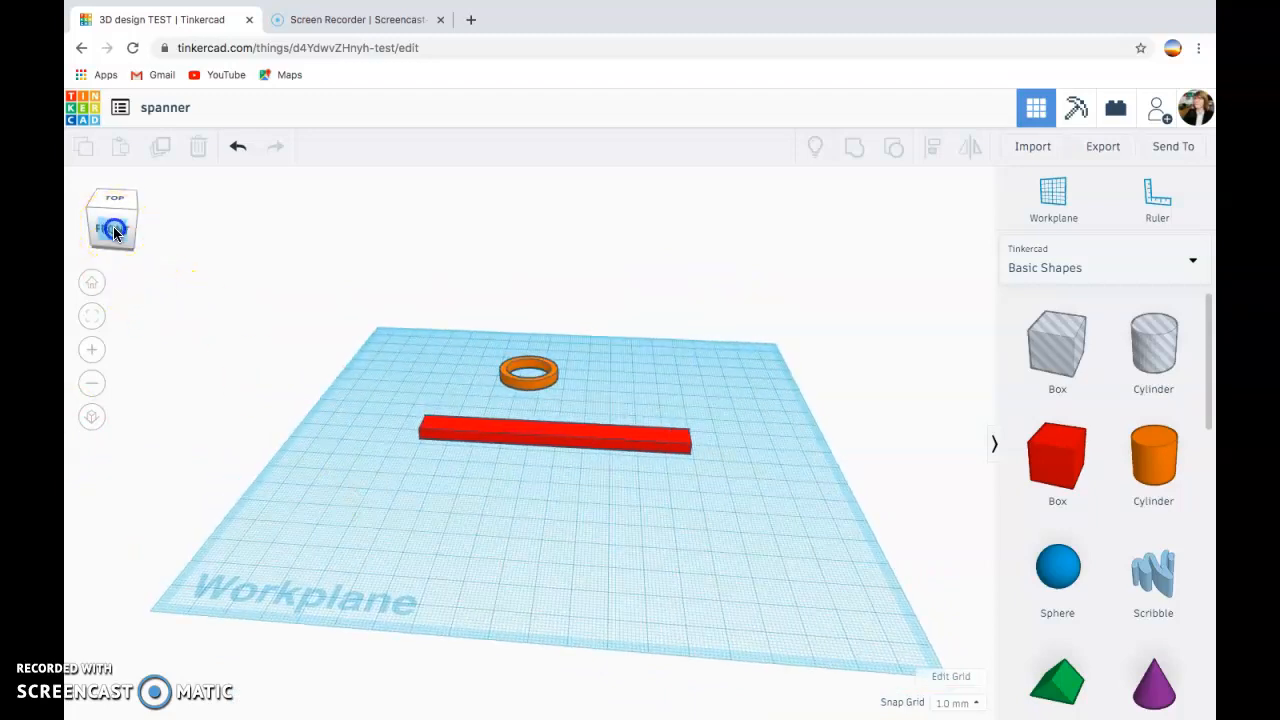
pyautogui.moveTo(117, 235); pyautogui.dragTo(108, 234)
pyautogui.moveTo(476, 526); pyautogui.dragTo(497, 497, button='right')
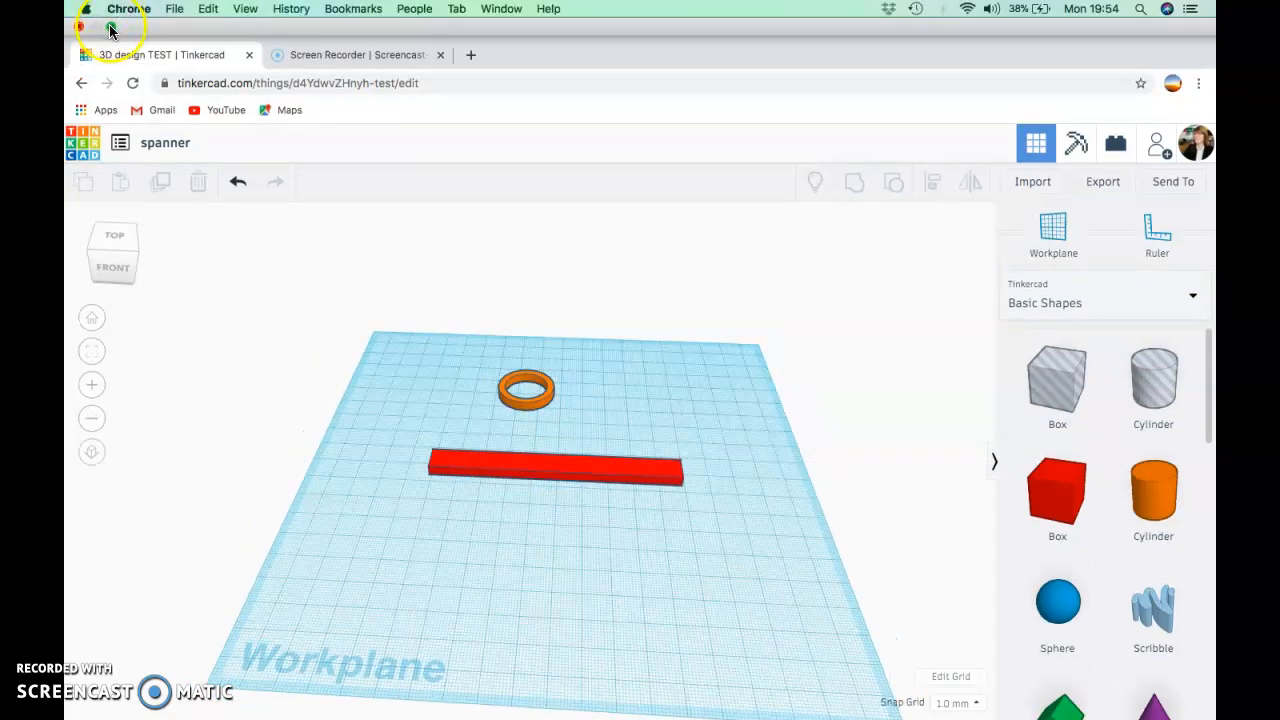
pyautogui.click(111, 28)
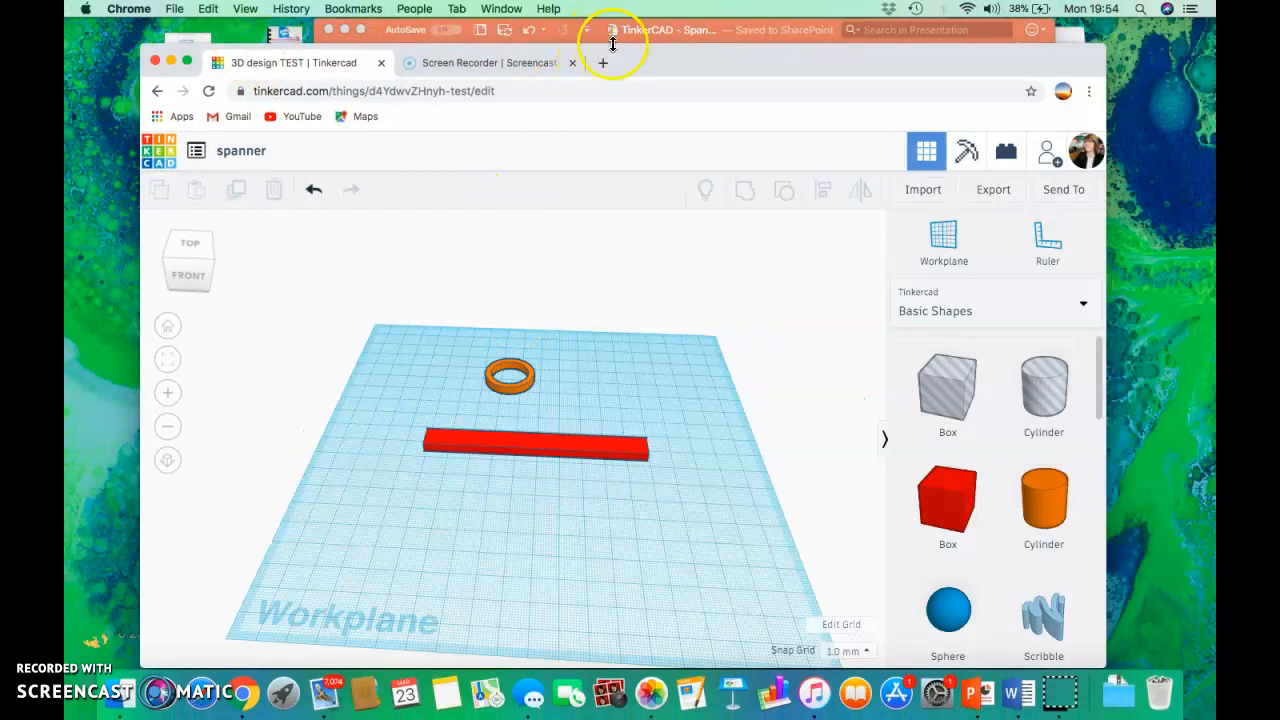
pyautogui.click(620, 34)
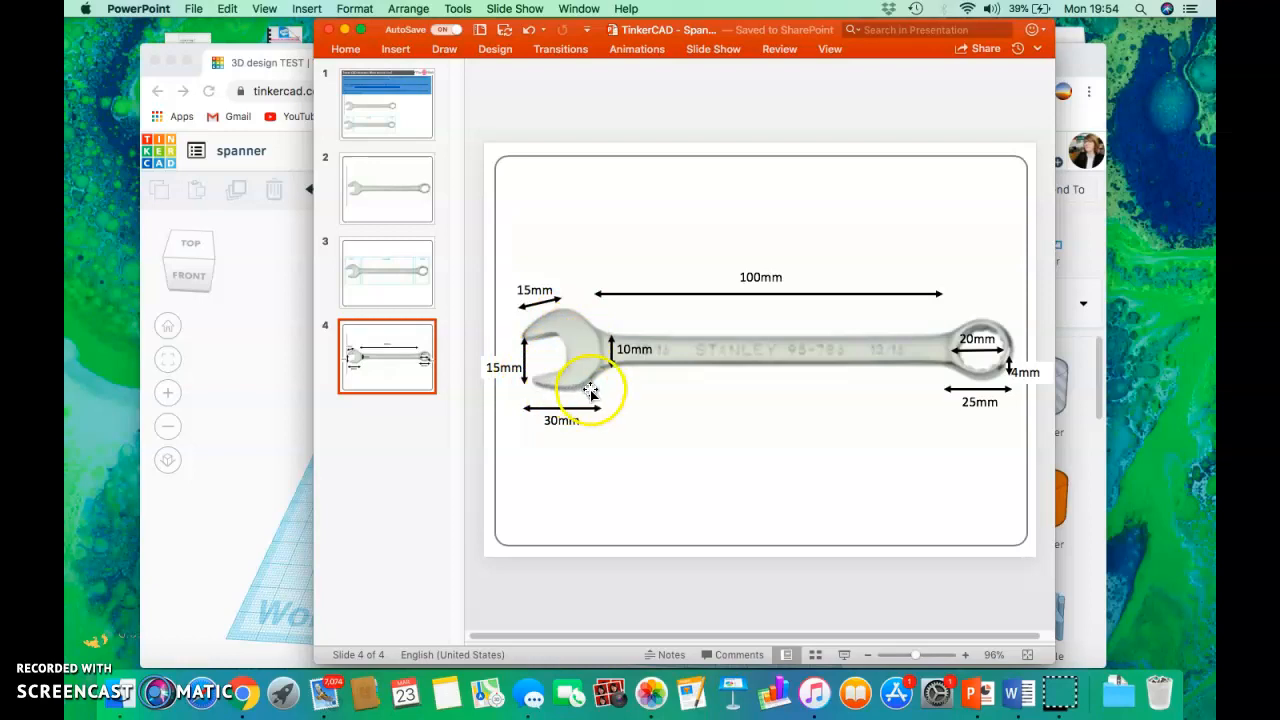
pyautogui.click(252, 381)
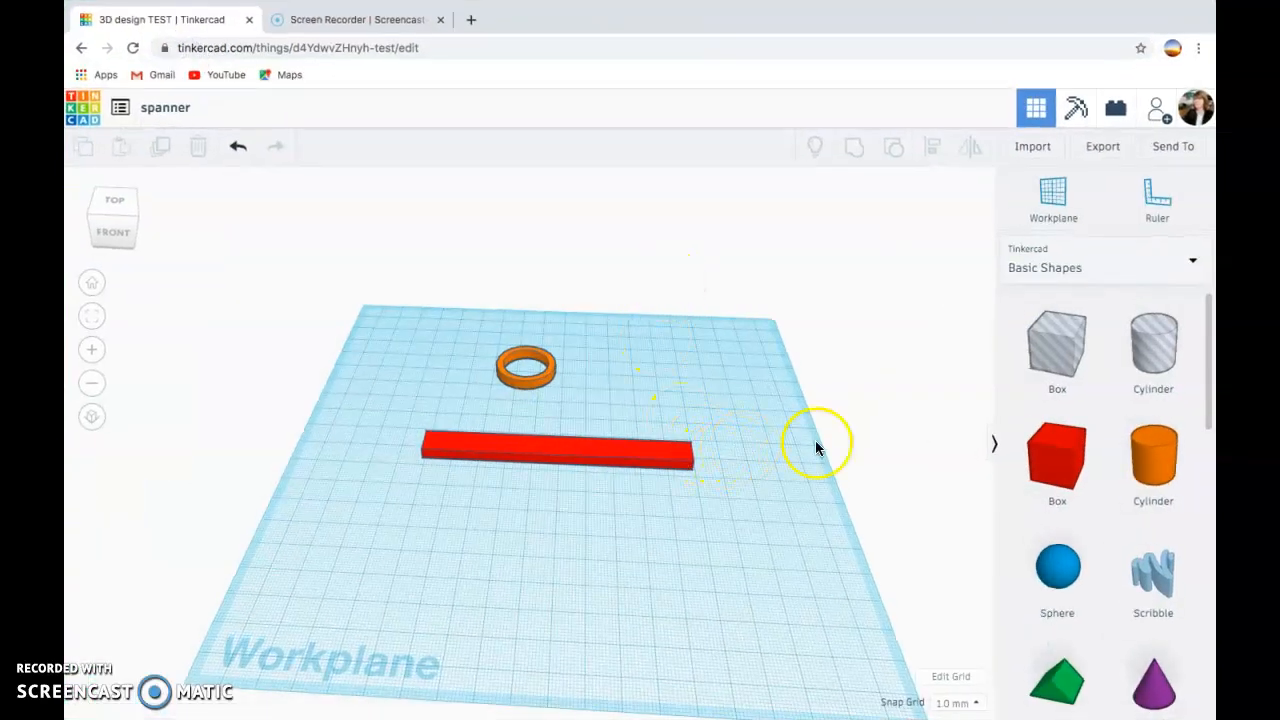
# Step: Add a solid cylinder and a six-sided polygon side by side on the workplane in front of the red bar
pyautogui.moveTo(1157, 463); pyautogui.dragTo(428, 556)
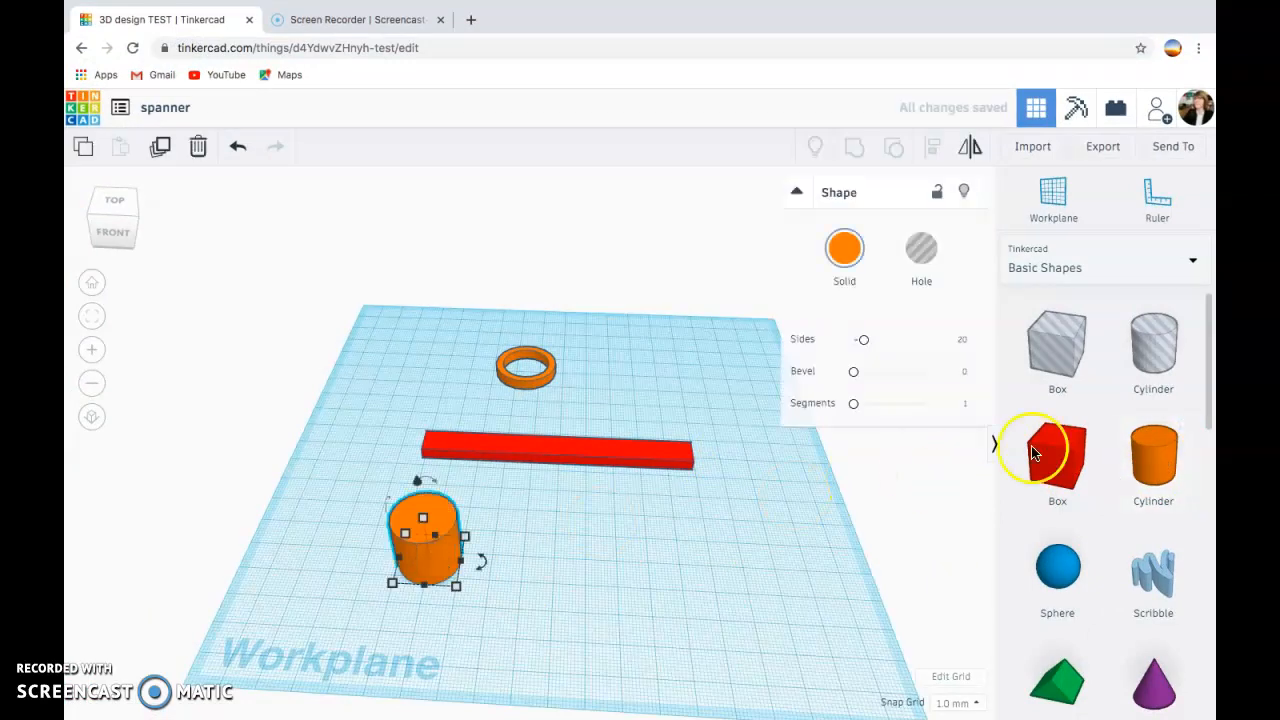
pyautogui.moveTo(1208, 322); pyautogui.dragTo(587, 563)
# Step: Set both the width and length of the new cylinder in front of the bar to 30 mm
pyautogui.click(420, 528)
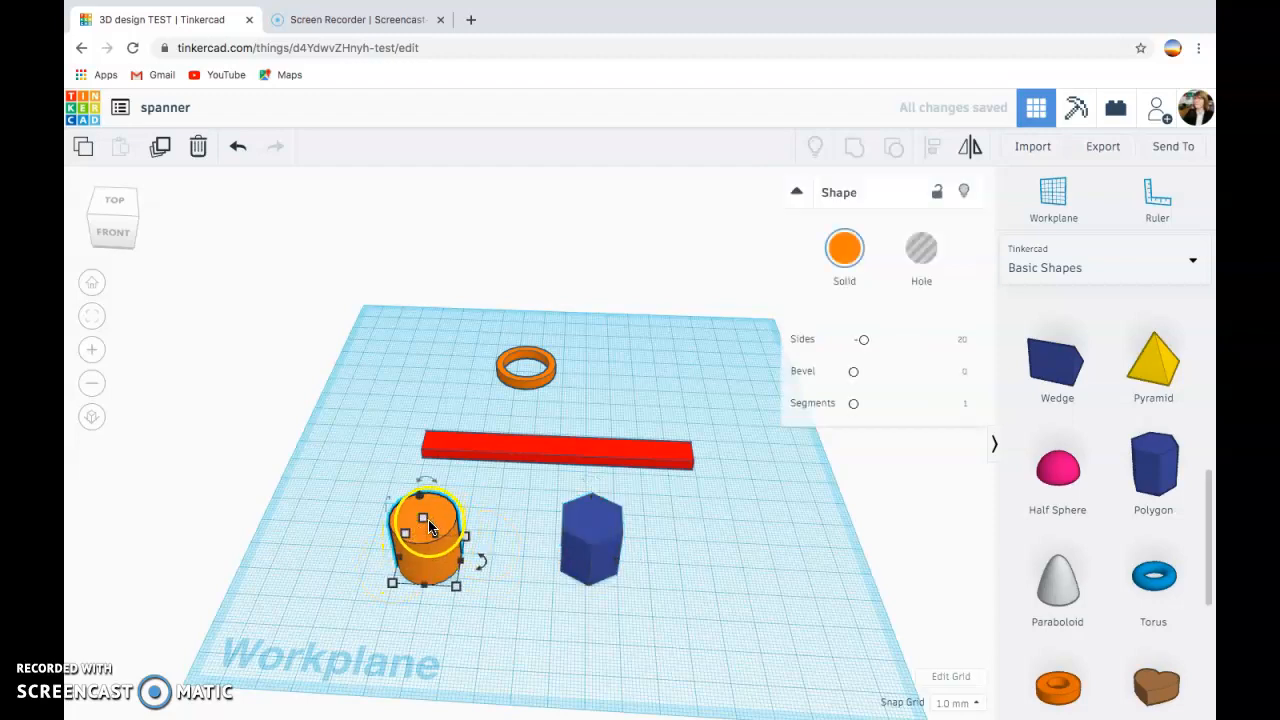
pyautogui.moveTo(457, 586); pyautogui.dragTo(469, 590)
pyautogui.click(414, 661)
pyautogui.write('30')
pyautogui.press('Return')
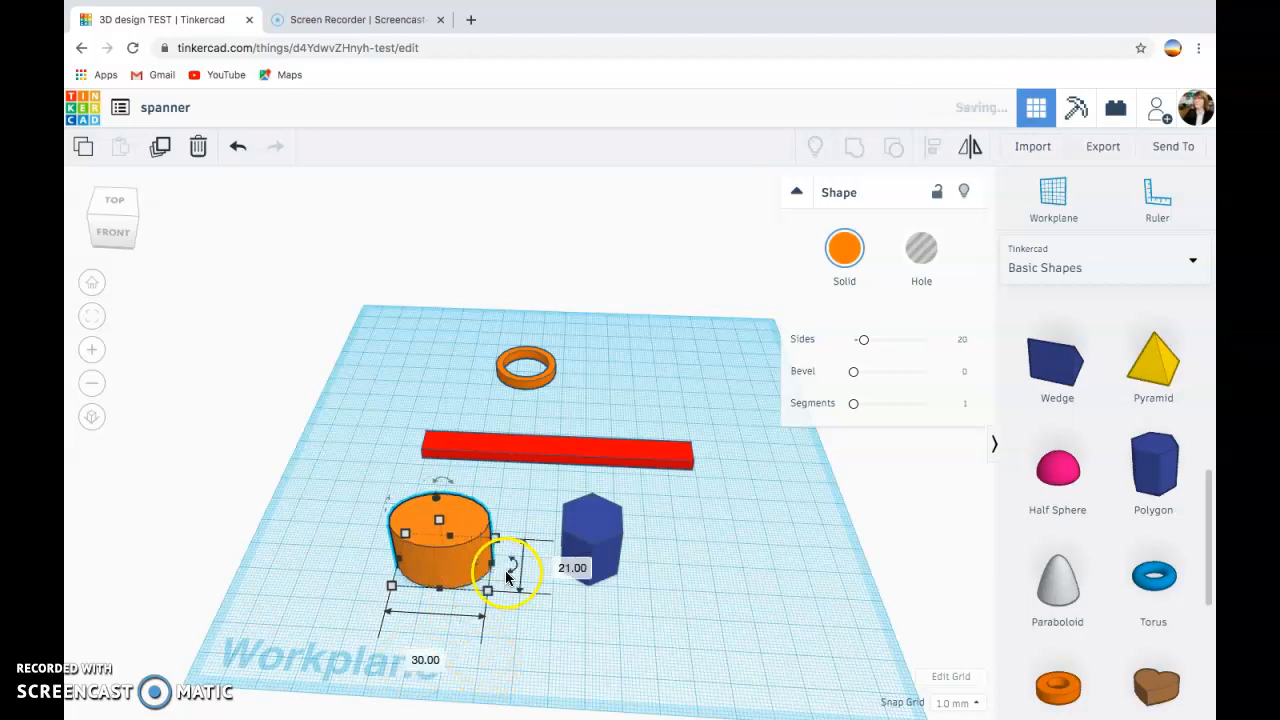
pyautogui.click(585, 575)
pyautogui.write('30')
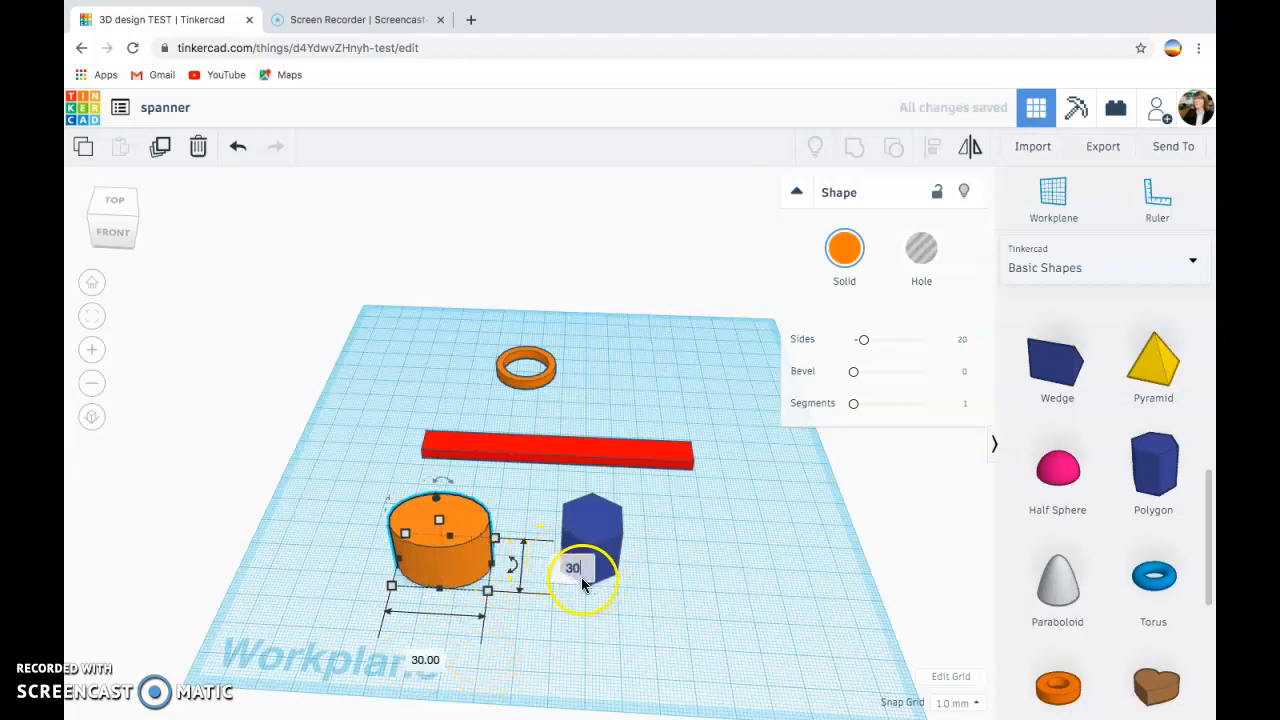
pyautogui.press('Return')
# Step: Set the 30 mm cylinder's height to 4 mm
pyautogui.moveTo(451, 538); pyautogui.dragTo(452, 553)
pyautogui.click(521, 560)
pyautogui.write('4')
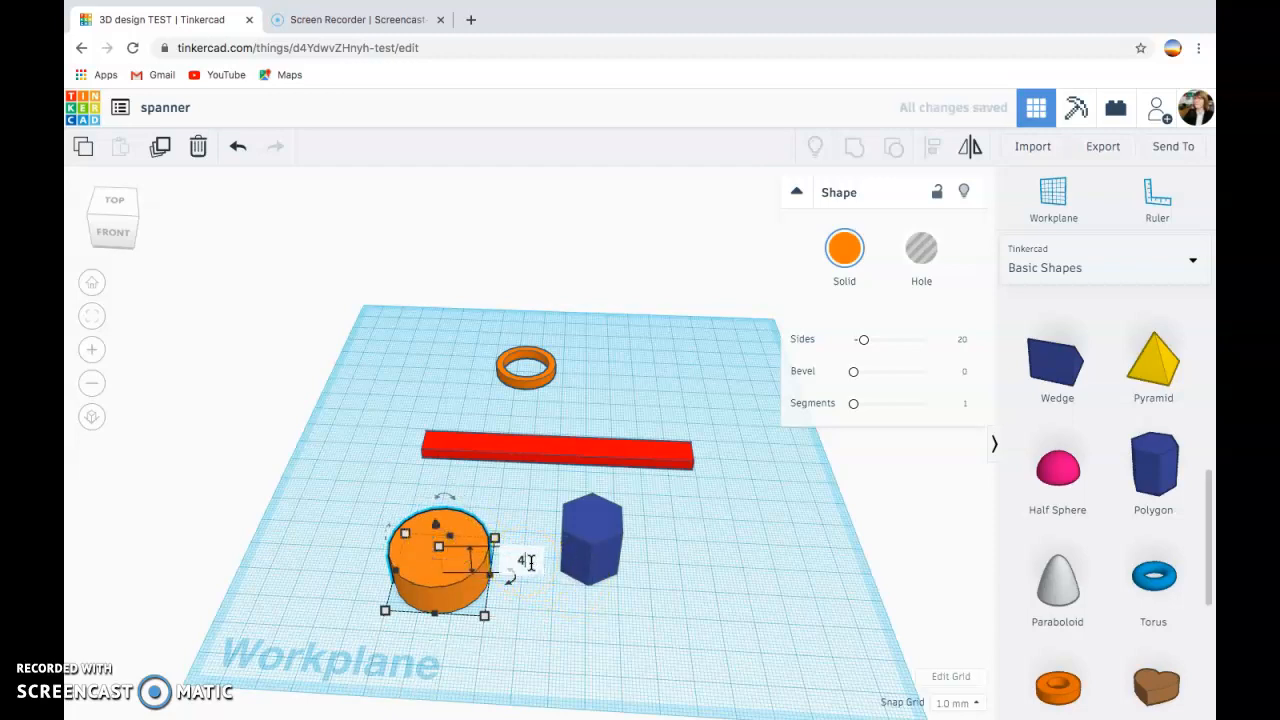
pyautogui.press('Return')
# Step: Set the blue polygon's width to 30 mm and its length to 15 mm
pyautogui.click(614, 541)
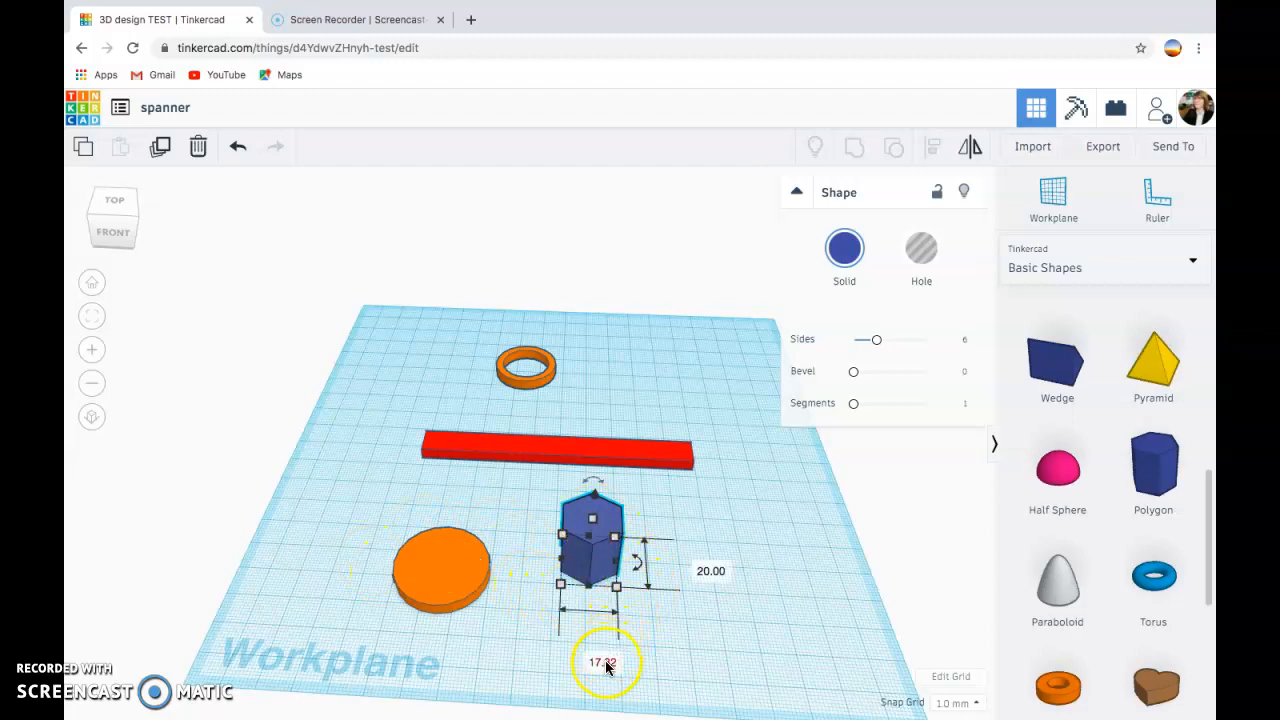
pyautogui.click(603, 660)
pyautogui.write('30')
pyautogui.click(632, 648)
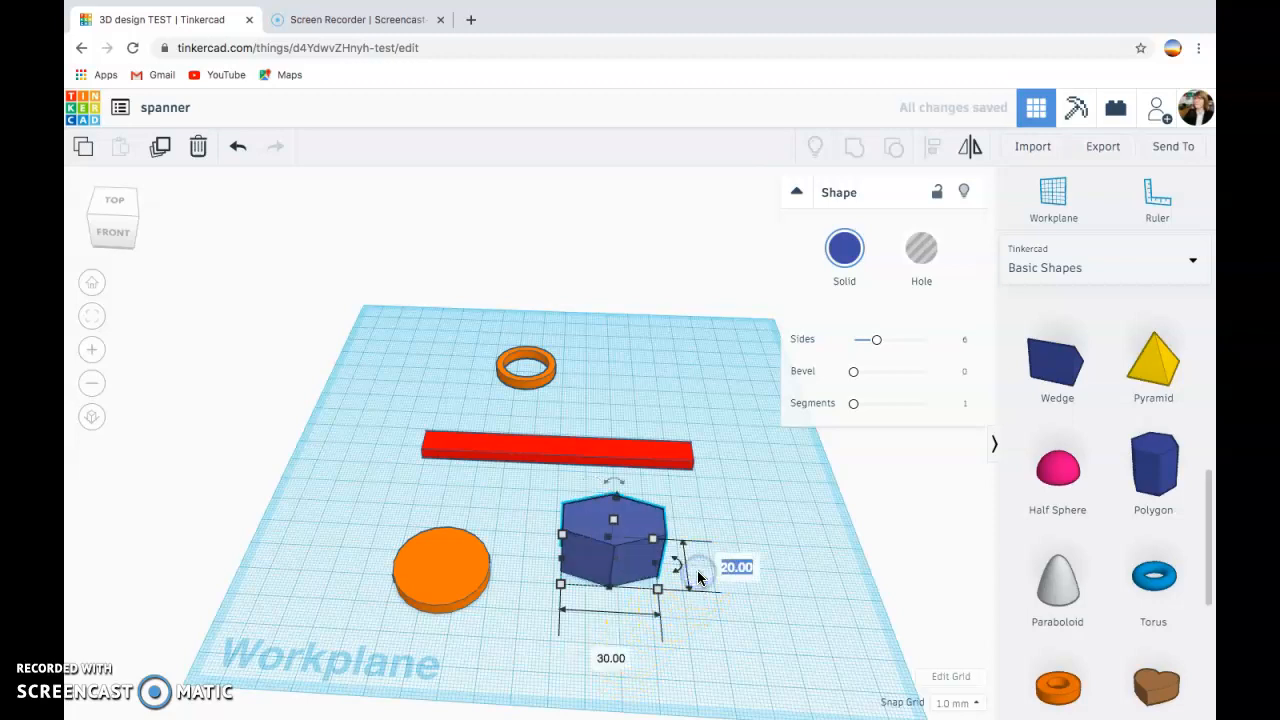
pyautogui.click(733, 567)
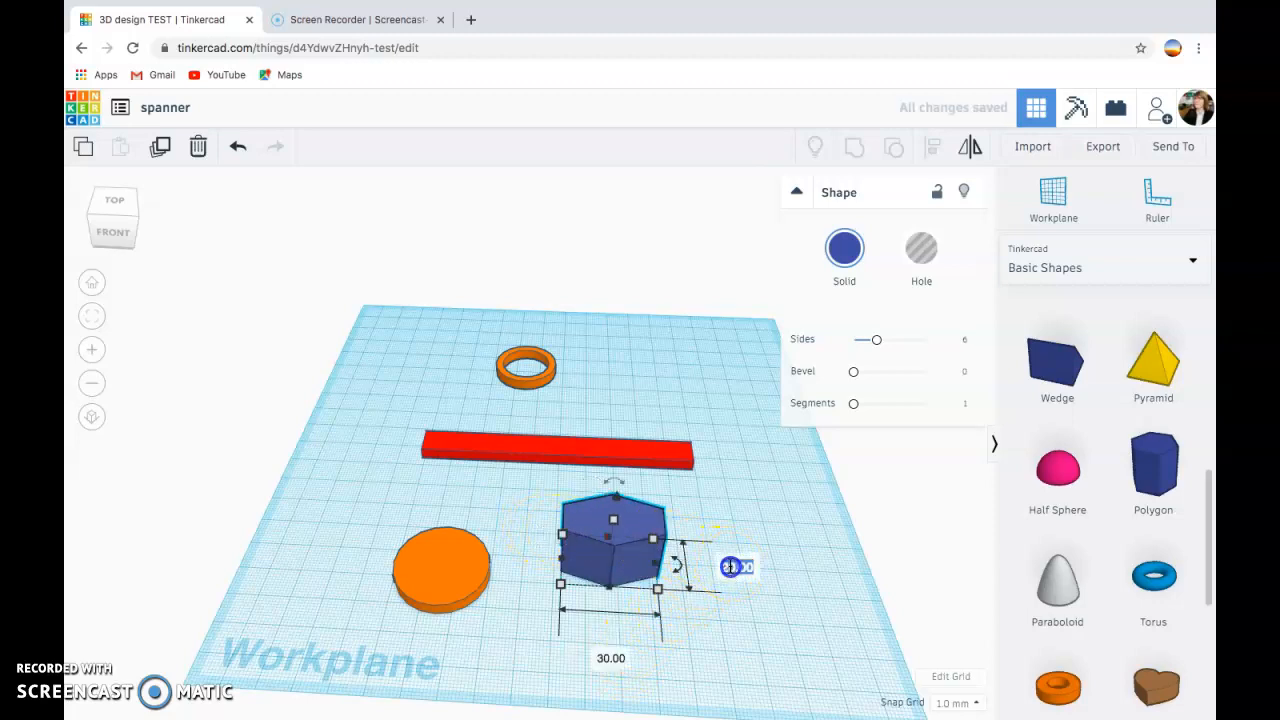
pyautogui.write('15')
pyautogui.click(739, 600)
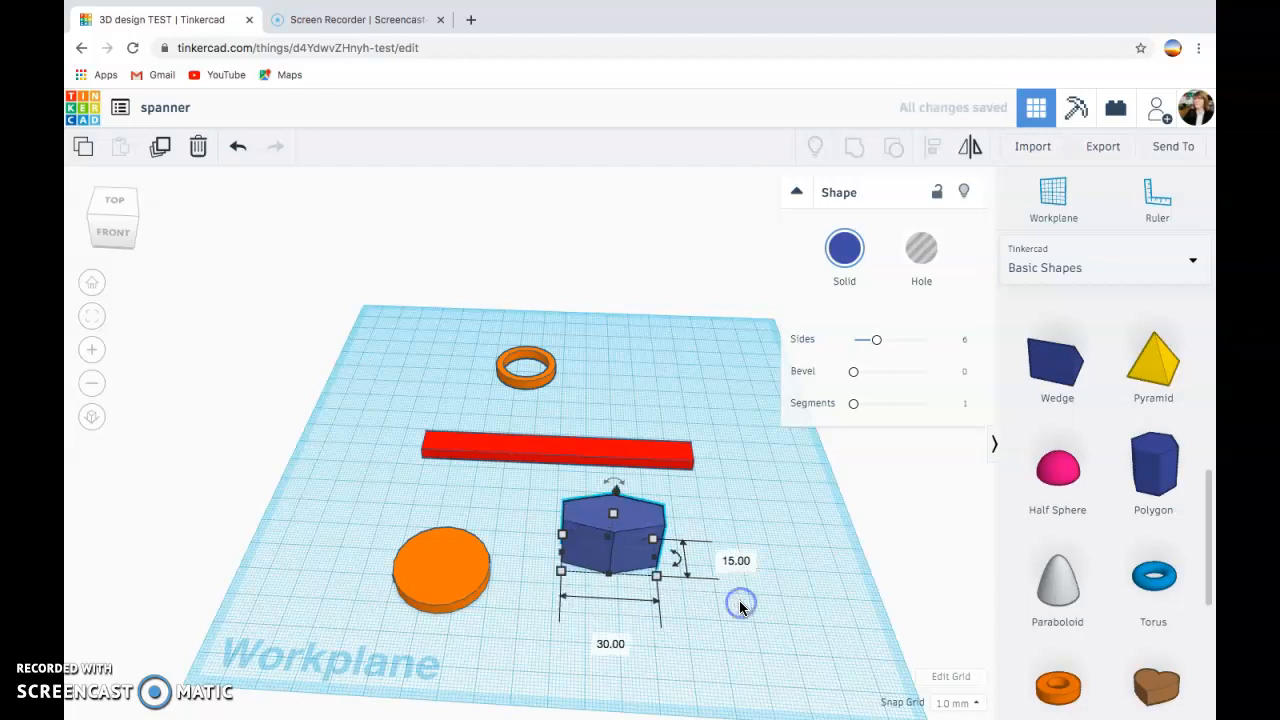
# Step: Set the blue polygon's height to 4 mm
pyautogui.click(614, 518)
pyautogui.click(688, 539)
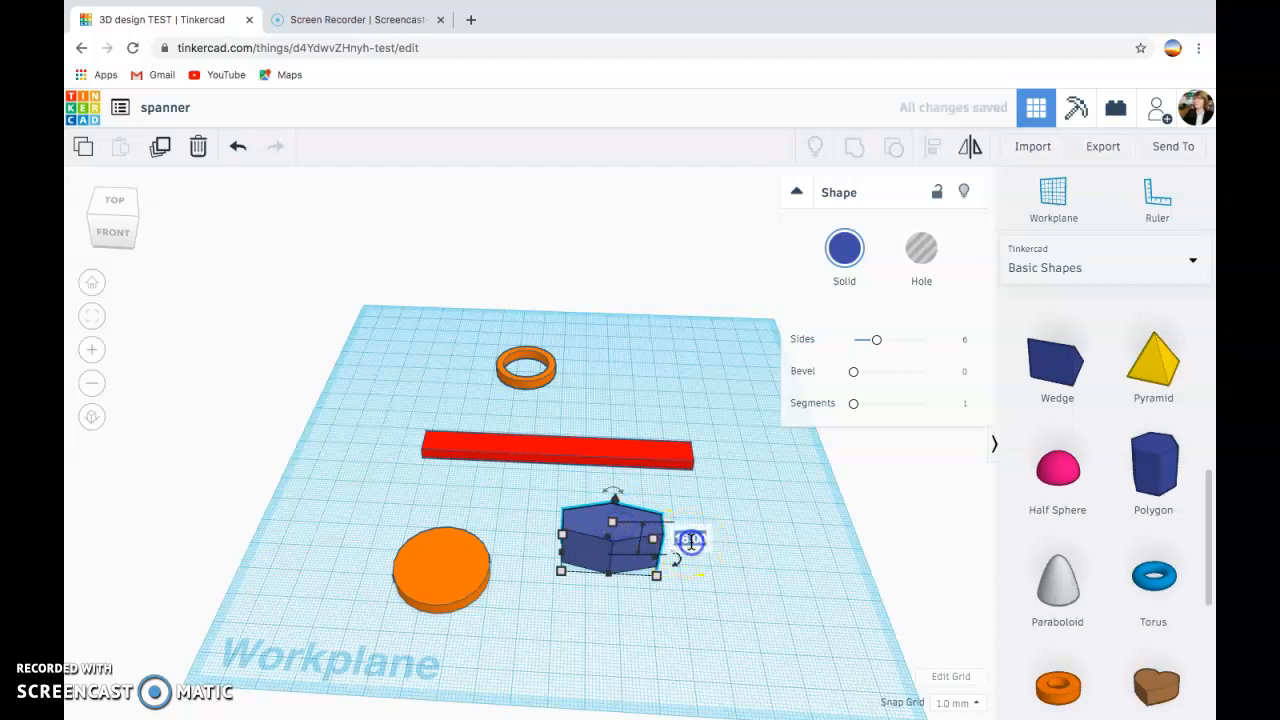
pyautogui.write('4')
pyautogui.click(723, 605)
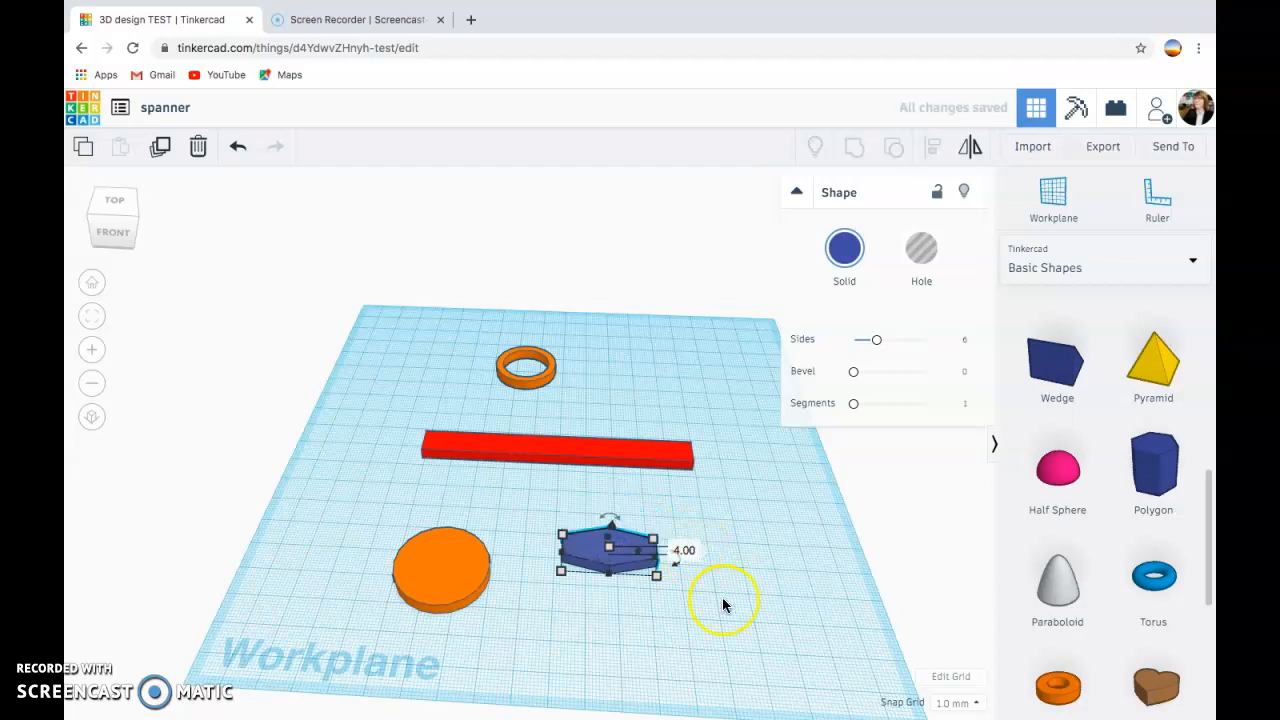
# Step: Turn the polygon in front of the bar into a hole and set its height to 4 mm
pyautogui.click(921, 252)
pyautogui.moveTo(609, 547); pyautogui.dragTo(415, 552)
pyautogui.click(806, 574)
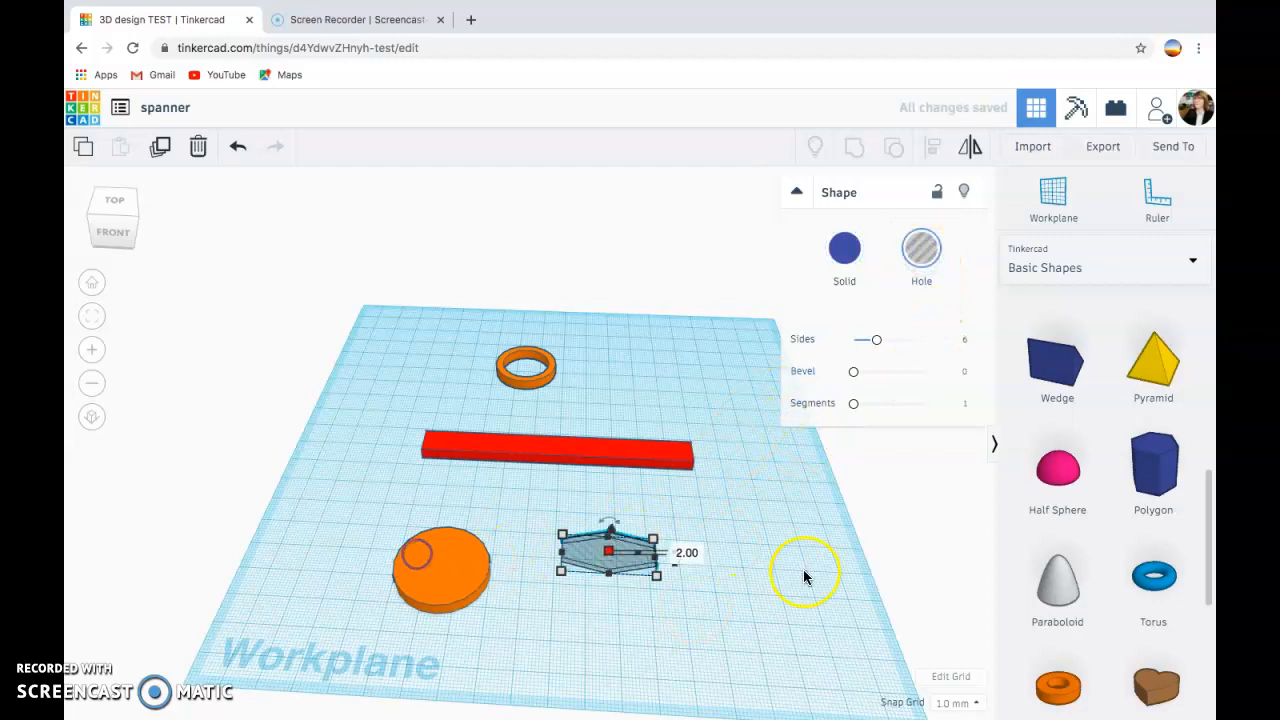
pyautogui.click(637, 553)
pyautogui.moveTo(612, 546); pyautogui.dragTo(612, 548)
pyautogui.click(697, 547)
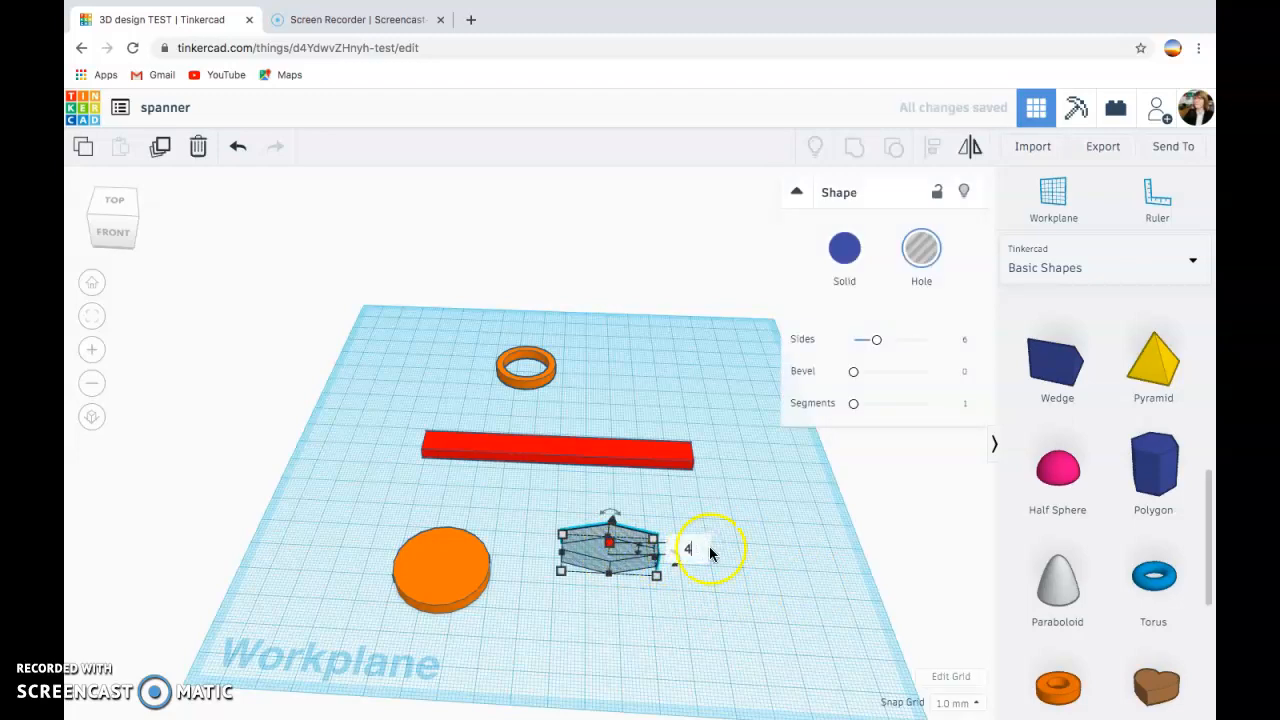
pyautogui.write('4')
pyautogui.press('Return')
# Step: Move the polygon hole onto the 30 mm disc so that it overlaps the disc's left half
pyautogui.click(757, 580)
pyautogui.click(632, 545)
pyautogui.moveTo(632, 545); pyautogui.dragTo(424, 571)
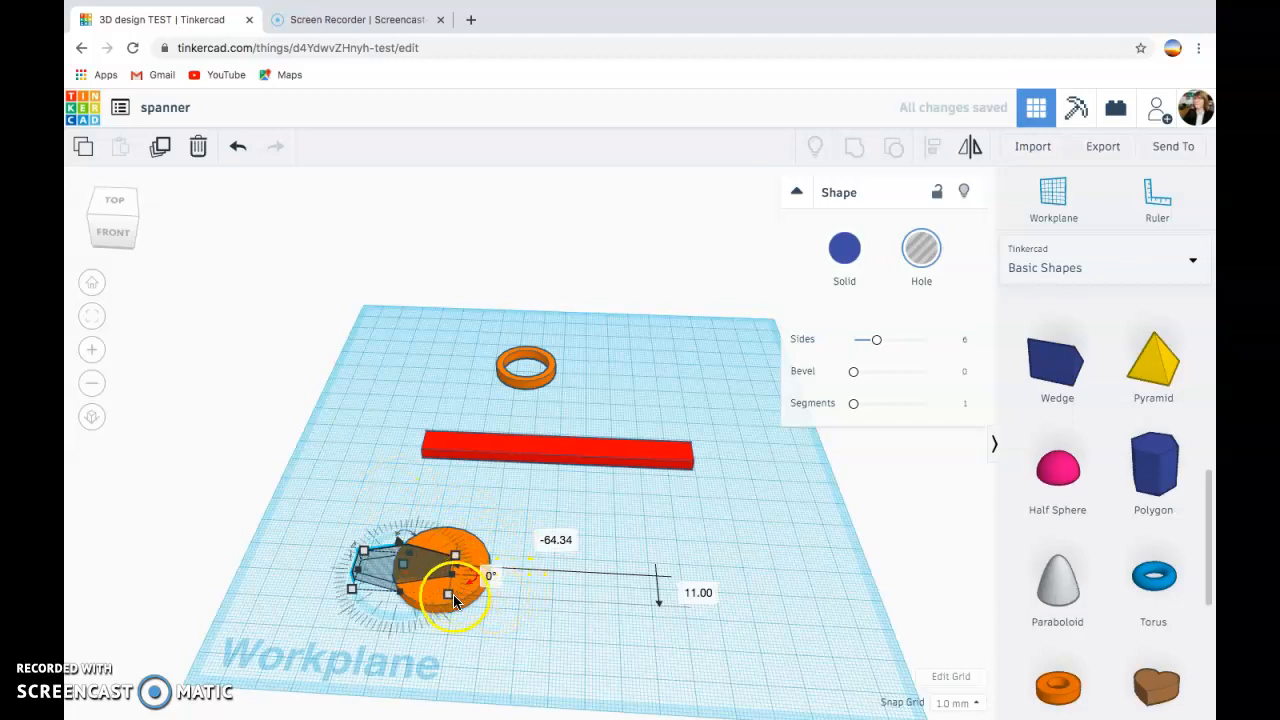
pyautogui.click(116, 203)
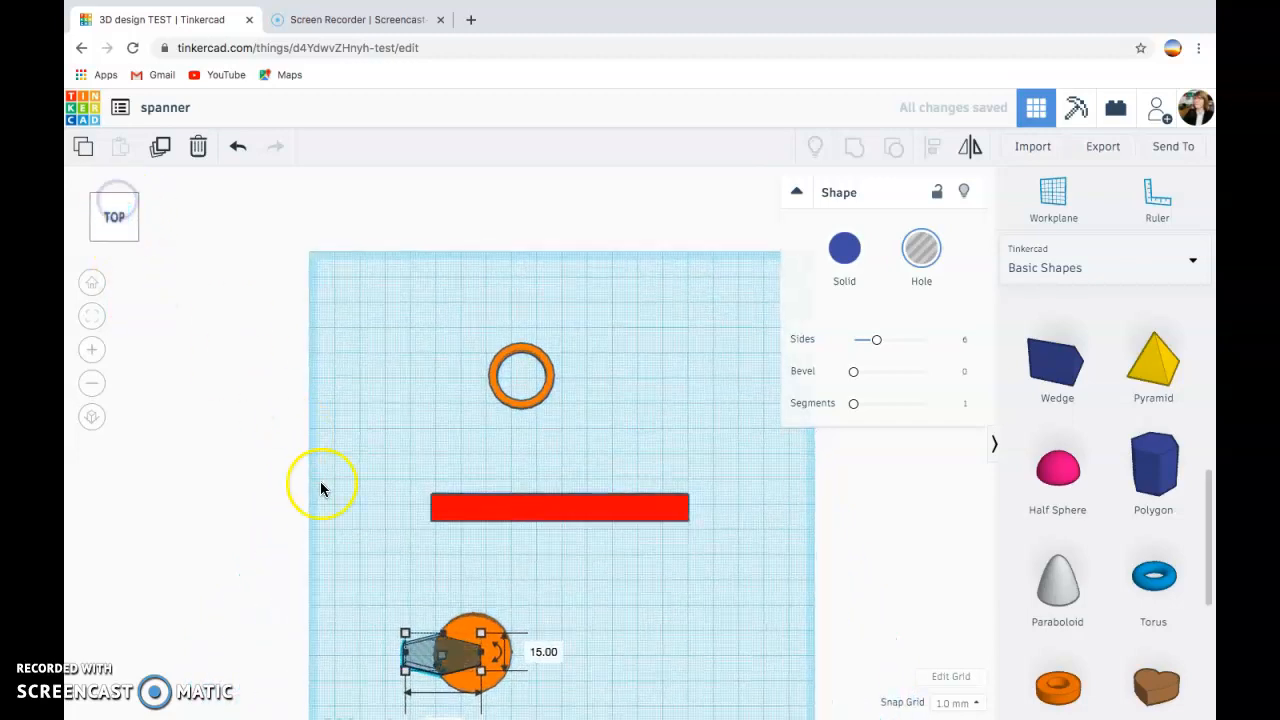
# Step: Align the polygon hole and the disc on their front-to-back centre line
pyautogui.moveTo(250, 536); pyautogui.dragTo(572, 710)
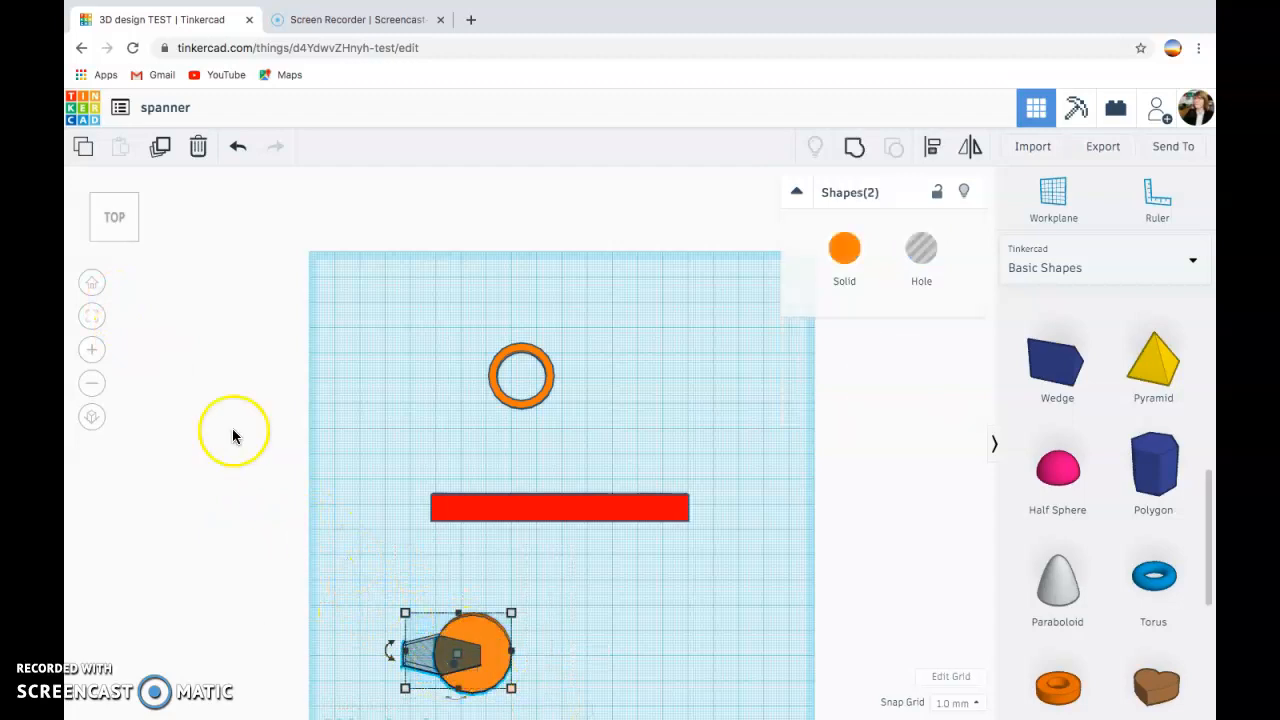
pyautogui.click(96, 321)
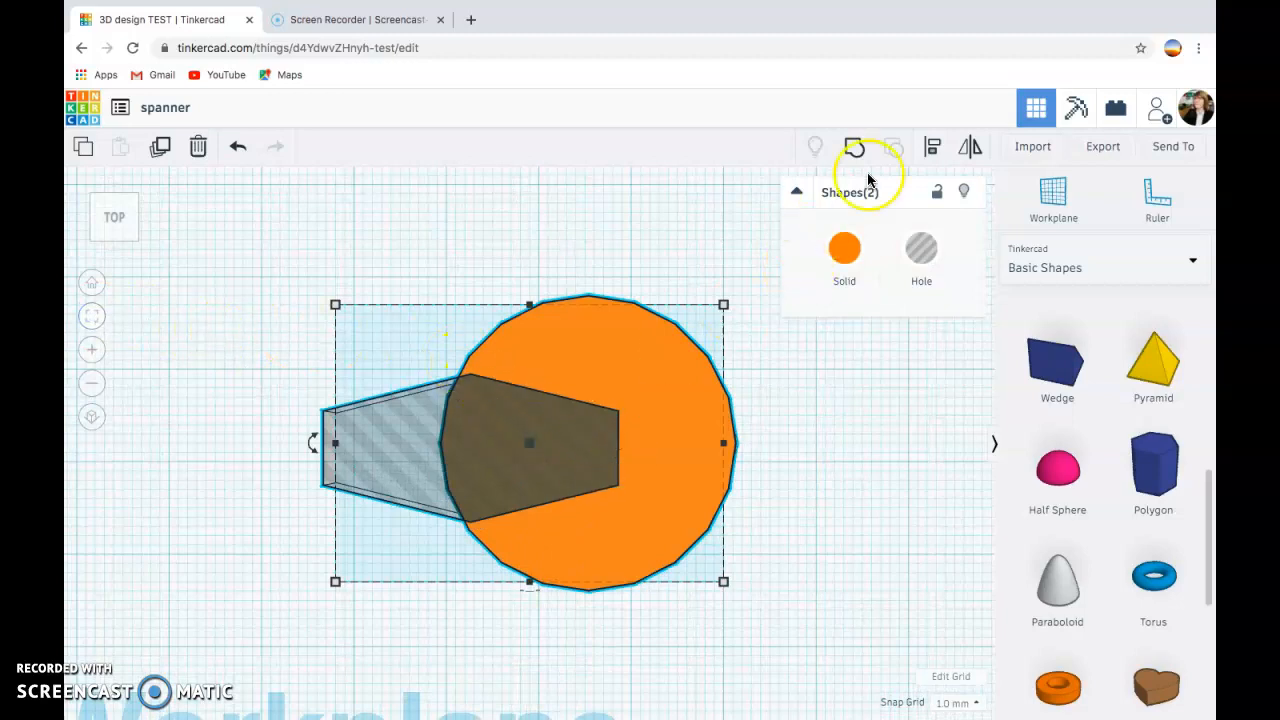
pyautogui.click(930, 152)
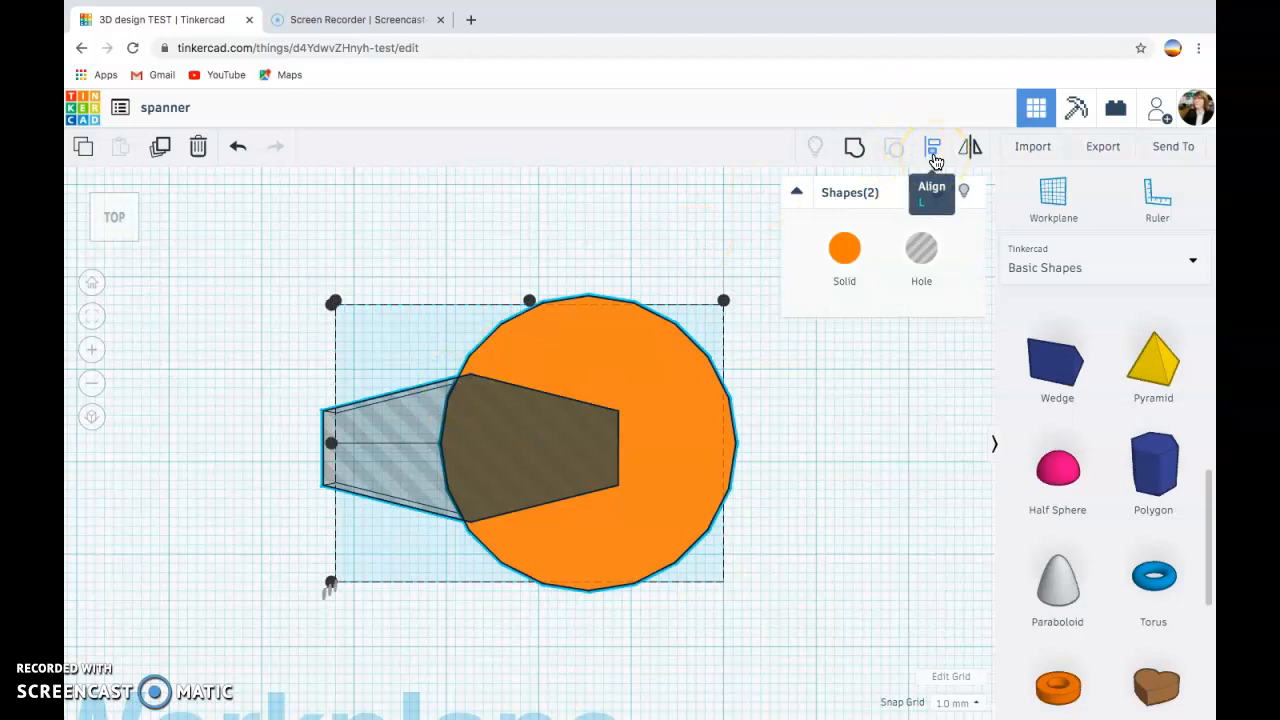
pyautogui.moveTo(335, 304); pyautogui.dragTo(336, 308)
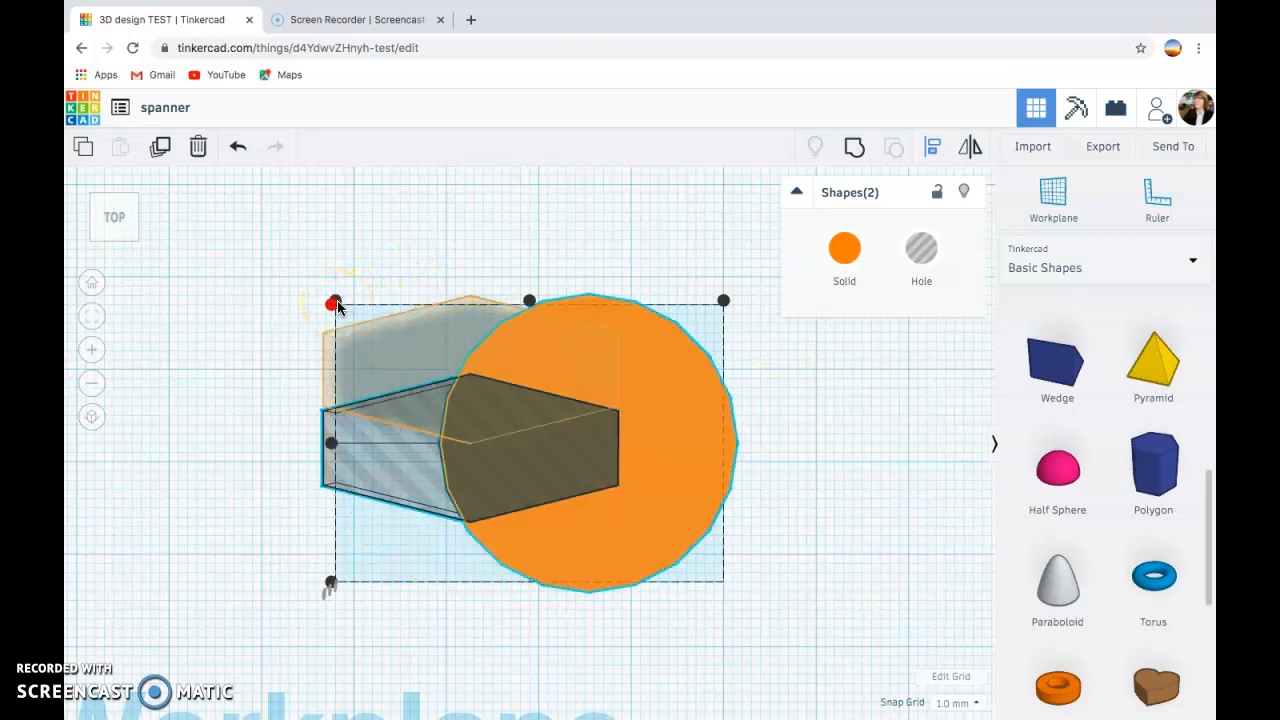
pyautogui.click(333, 446)
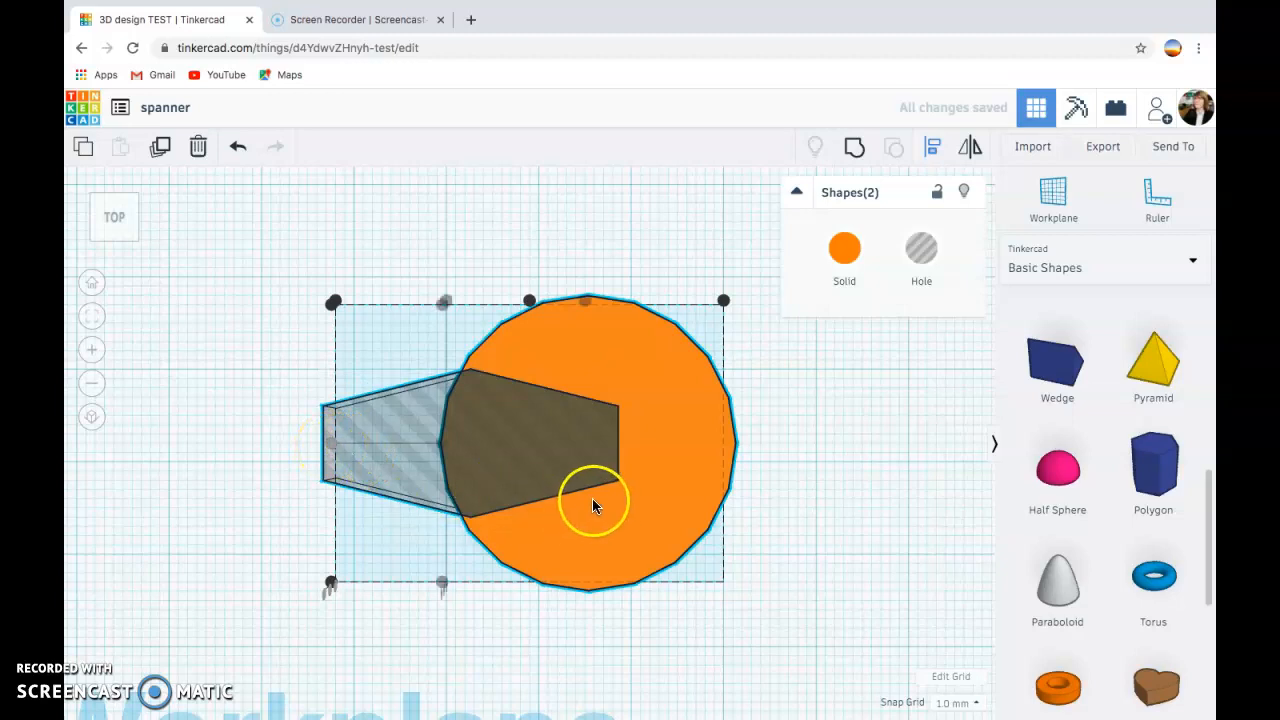
# Step: Try centring the polygon hole and the disc left to right, and align both to their back edges
pyautogui.click(530, 302)
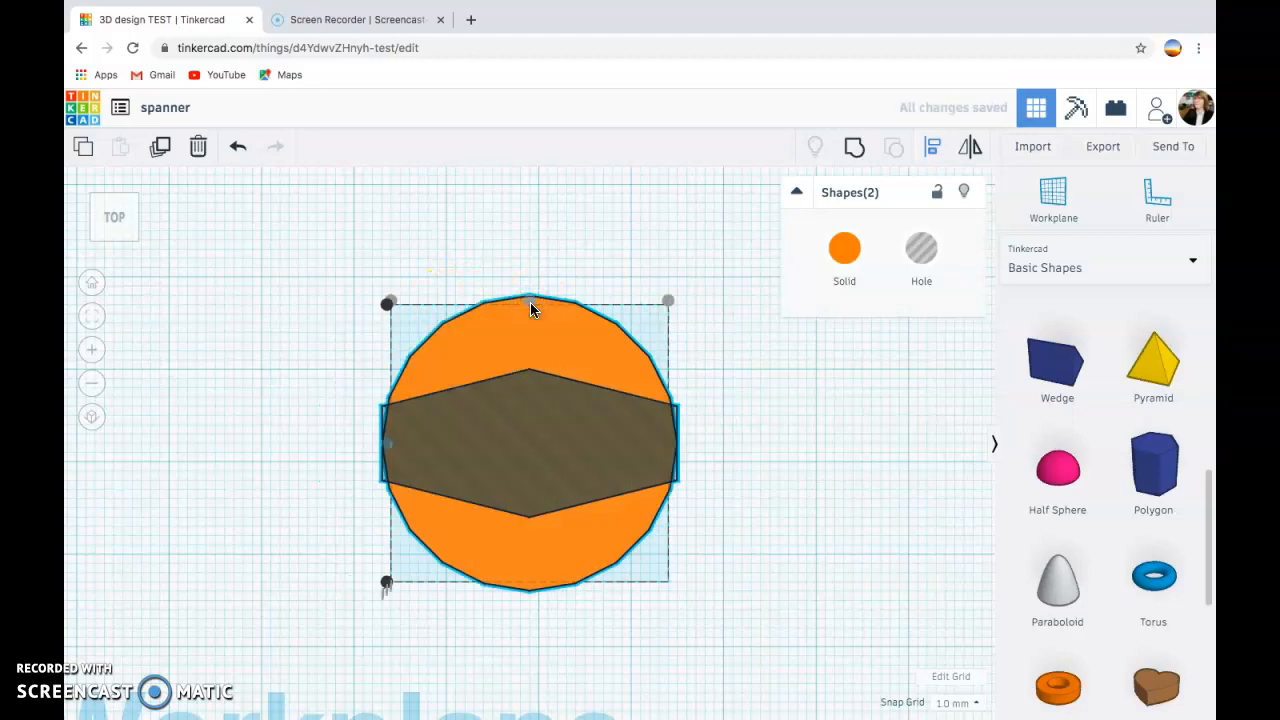
pyautogui.click(389, 303)
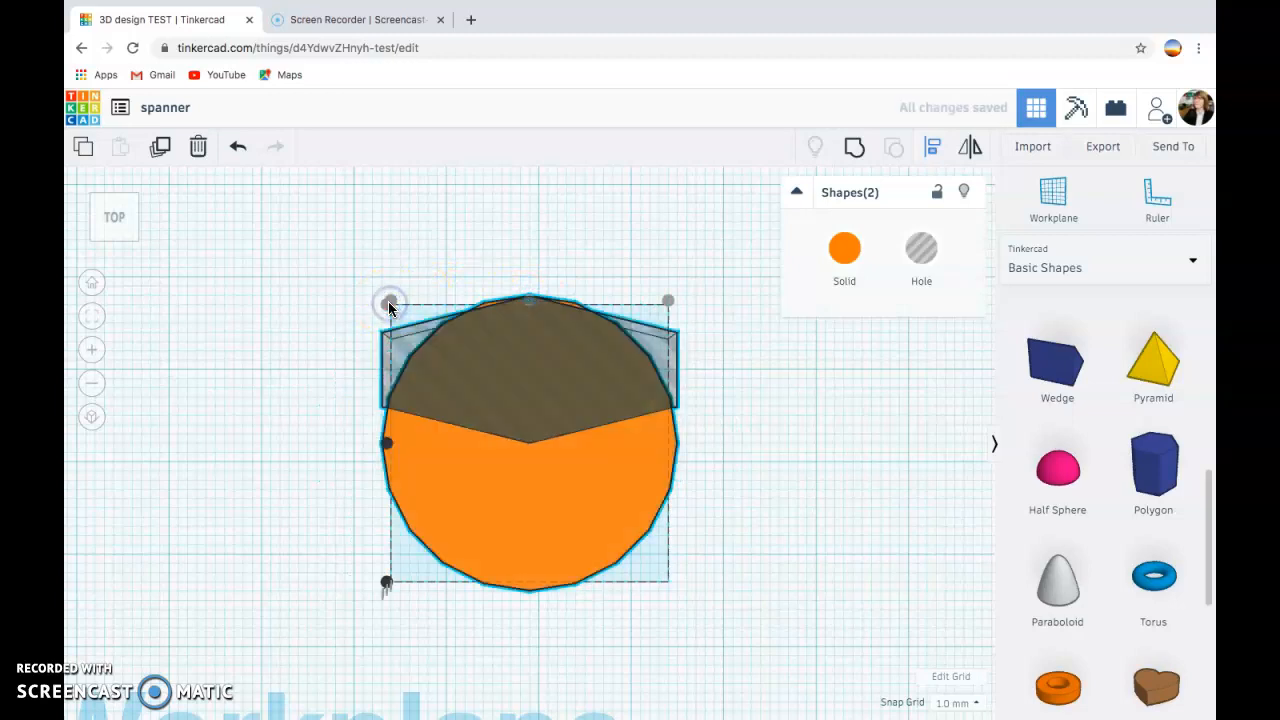
pyautogui.click(392, 303)
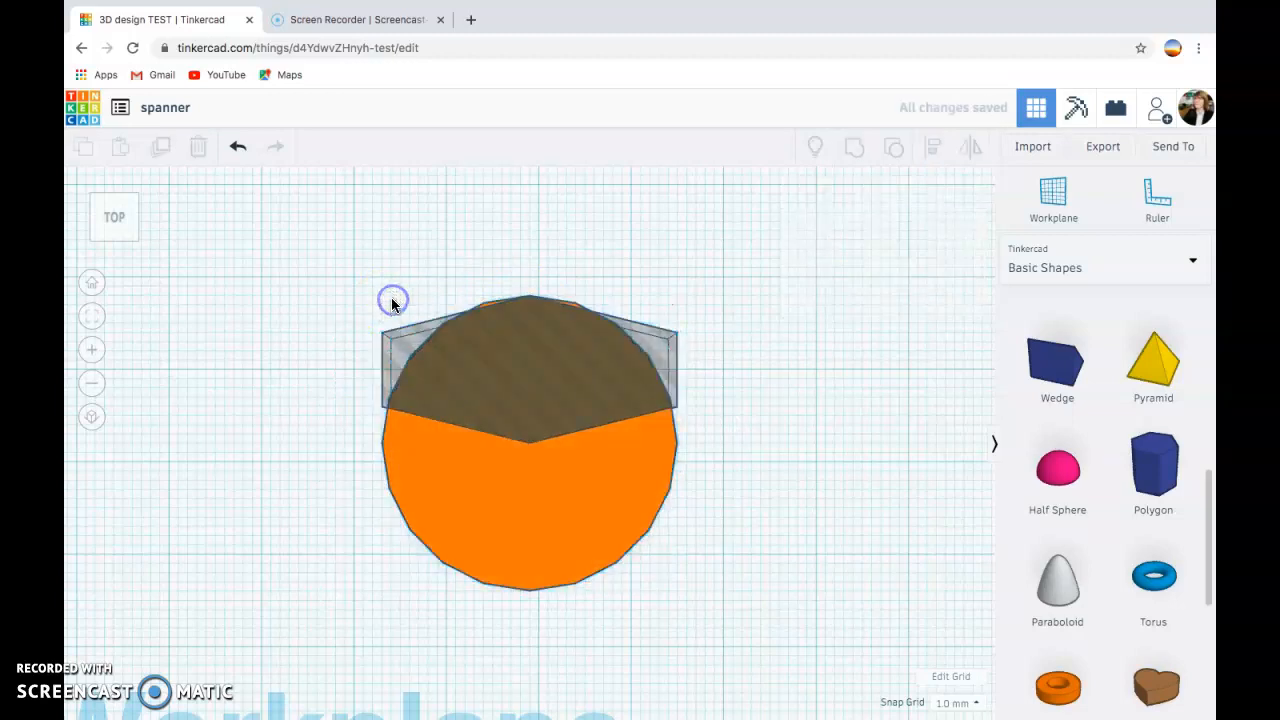
# Step: Select the disc and polygon hole again, centre them front to back, and try aligning their back edges at the hole's edge
pyautogui.click(508, 412)
pyautogui.moveTo(743, 246); pyautogui.dragTo(243, 612)
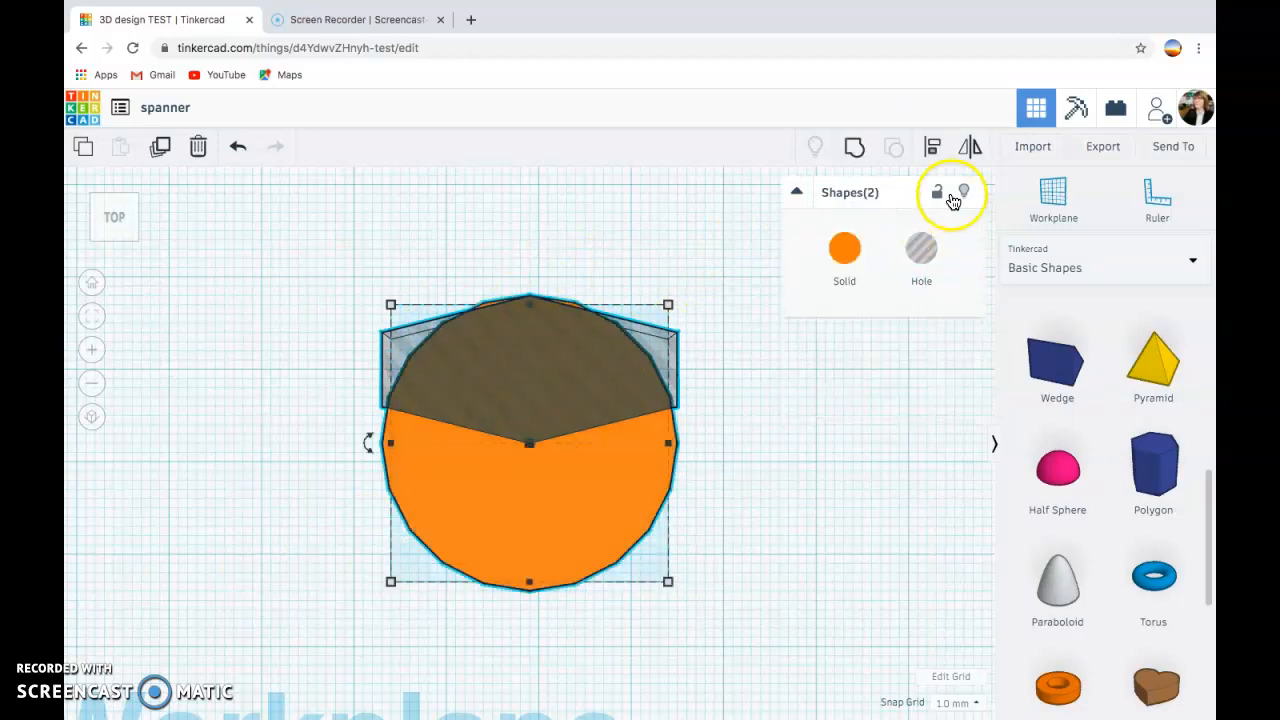
pyautogui.click(931, 146)
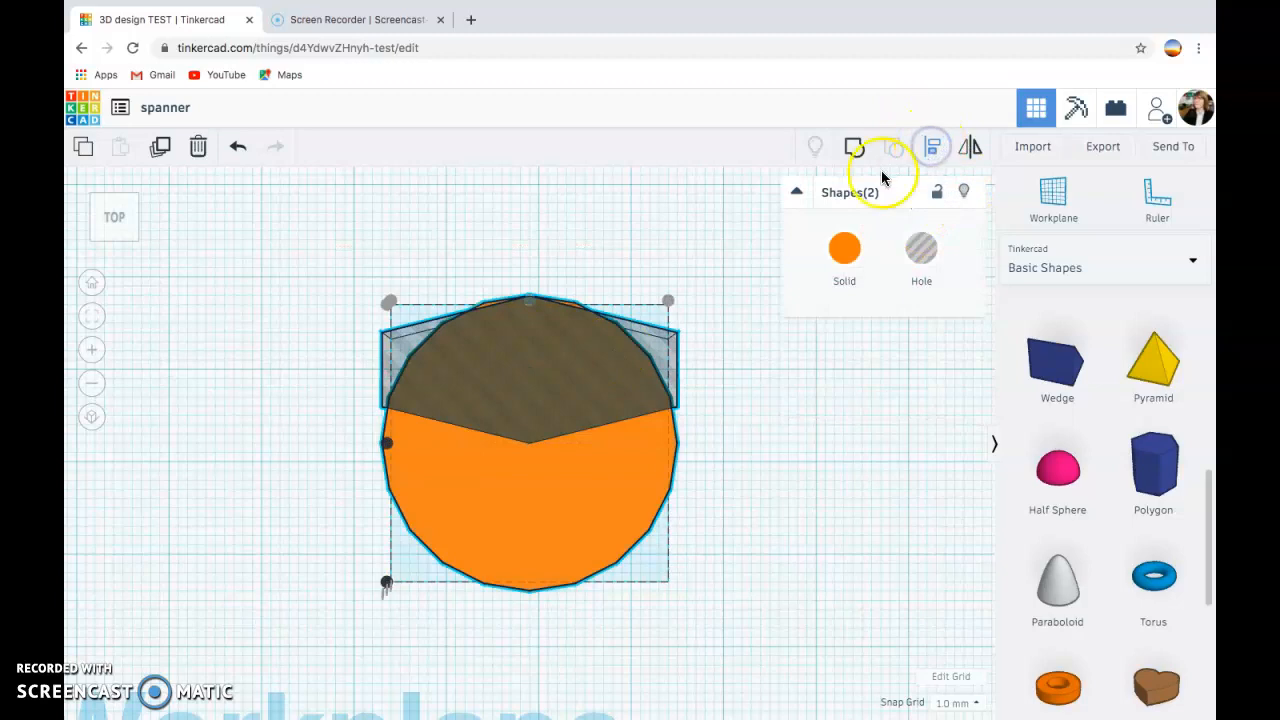
pyautogui.click(386, 443)
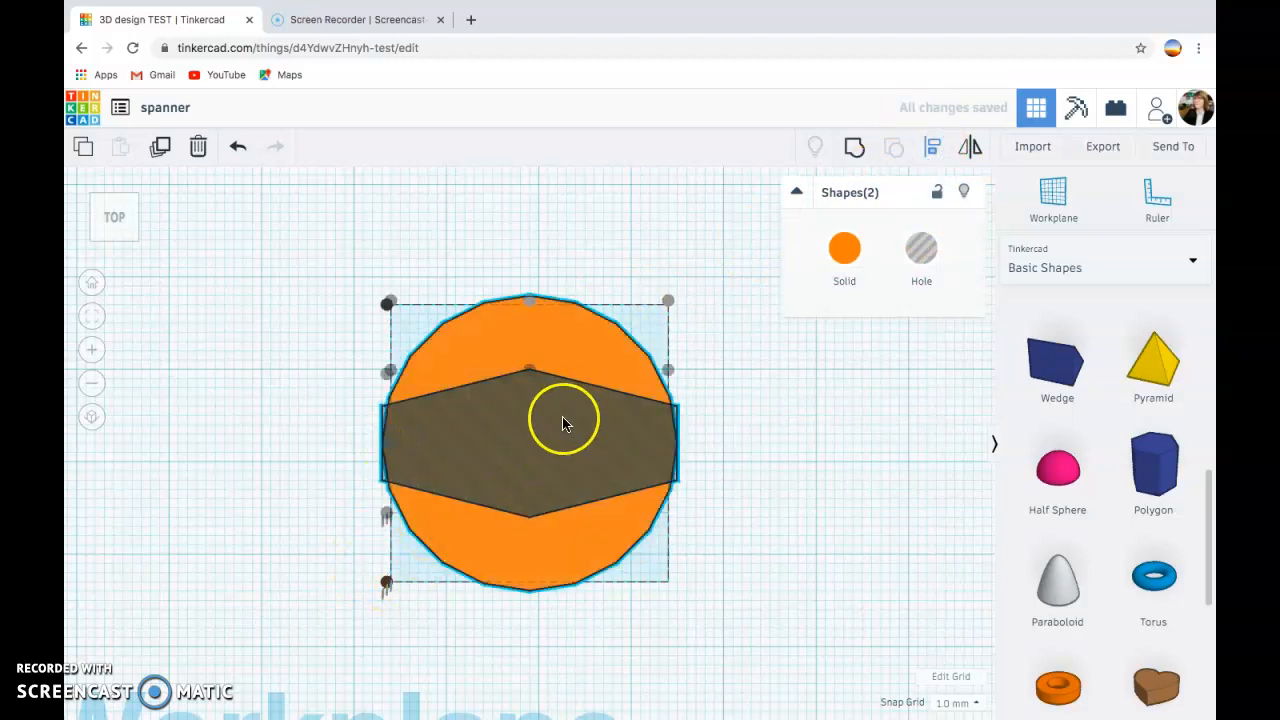
pyautogui.click(403, 373)
pyautogui.click(395, 371)
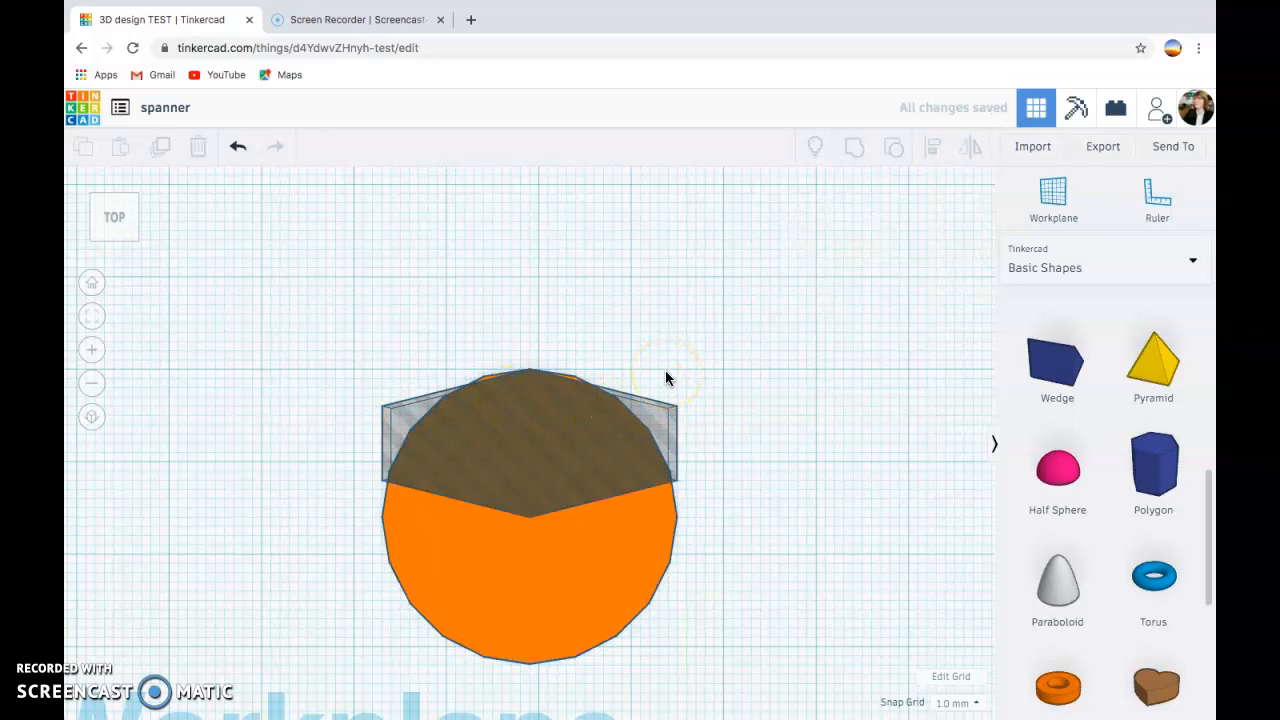
# Step: Undo the latest alignments until the polygon hole again overlaps only the disc's left half
pyautogui.hotkey('ctrl', 'z')
pyautogui.hotkey('ctrl', 'y')
pyautogui.hotkey('ctrl', 'z')
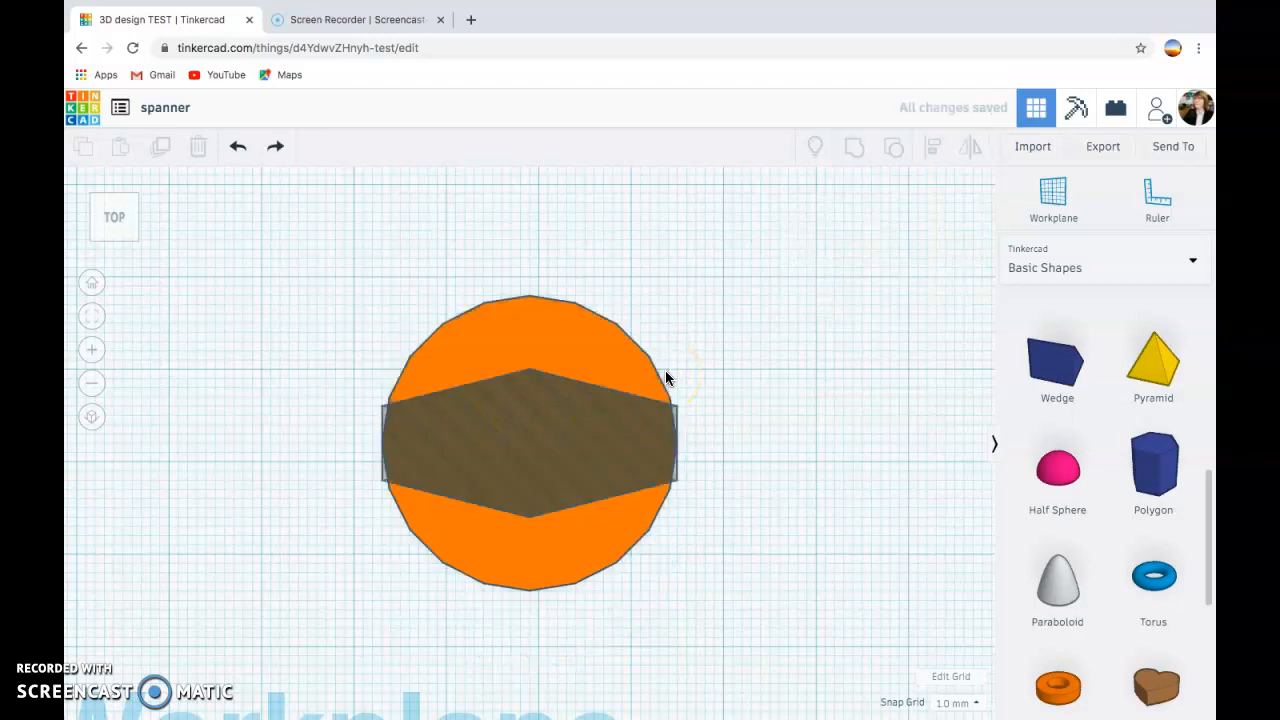
pyautogui.hotkey('ctrl', 'z')
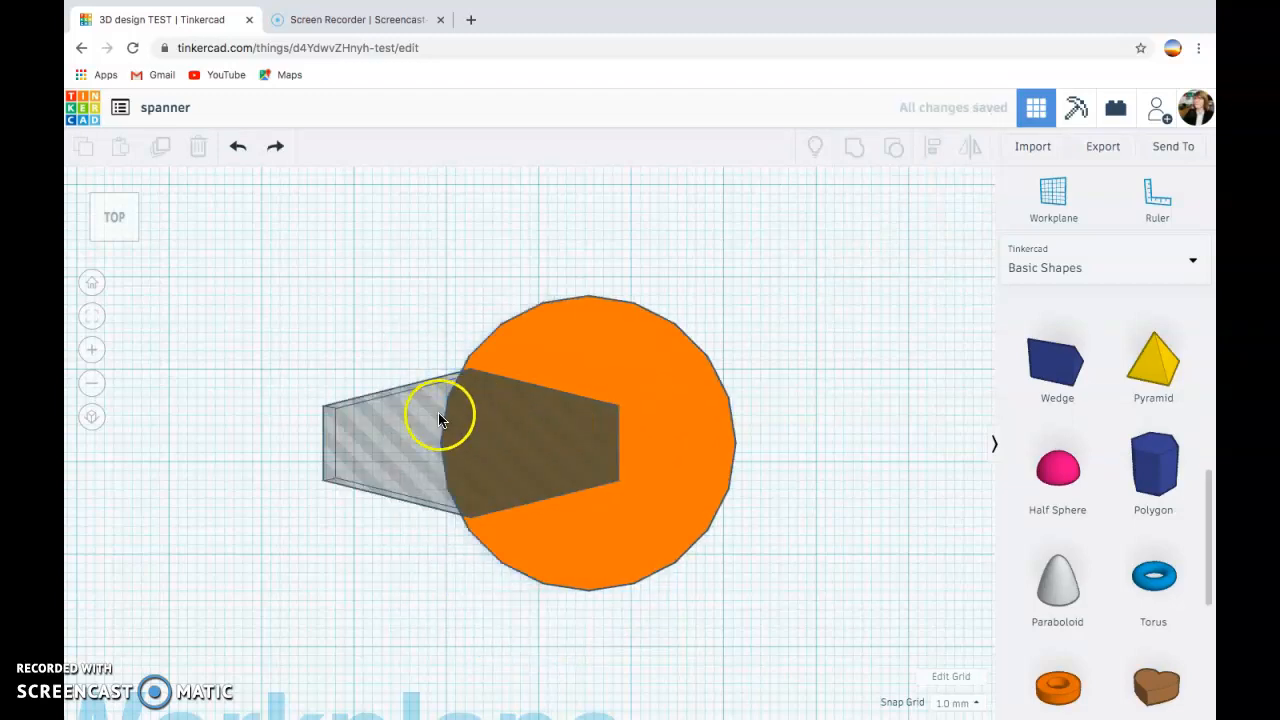
# Step: Lift the polygon hole slightly above the disc
pyautogui.click(414, 403)
pyautogui.moveTo(475, 445); pyautogui.dragTo(466, 445)
pyautogui.click(403, 323)
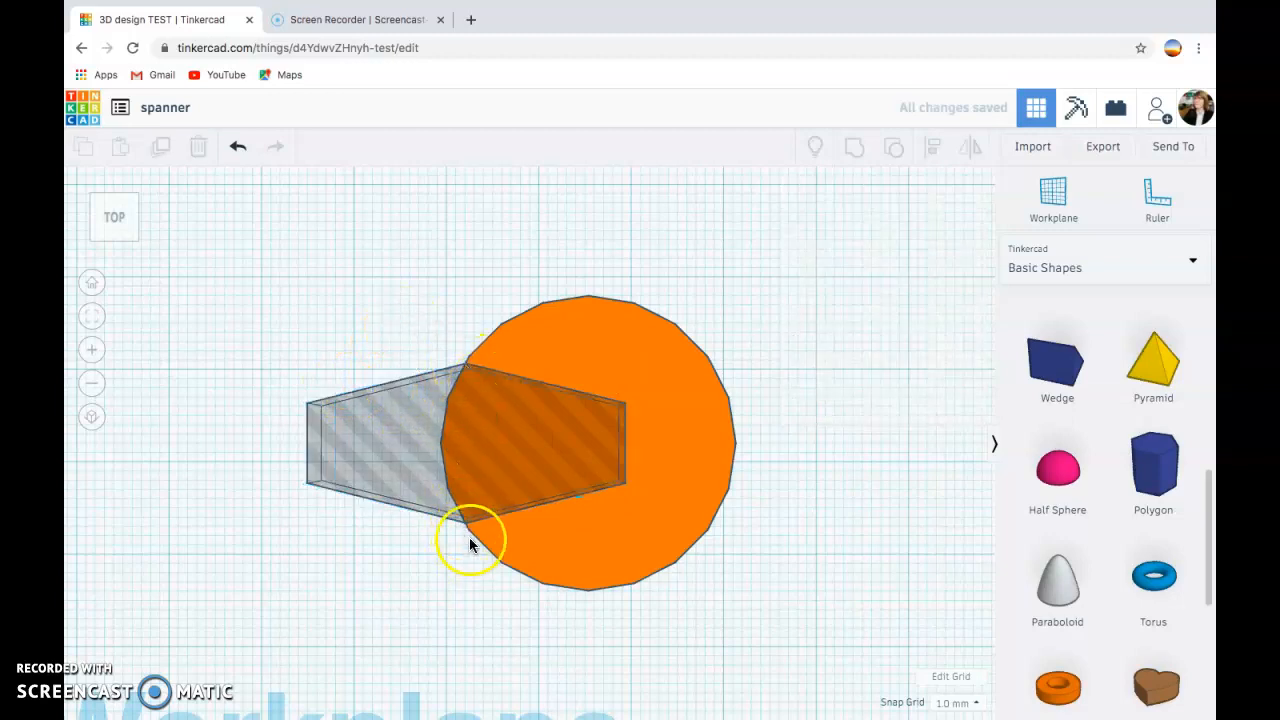
# Step: Lower the raised polygon hole to the workplane so that it passes through the disc's full thickness
pyautogui.click(369, 440)
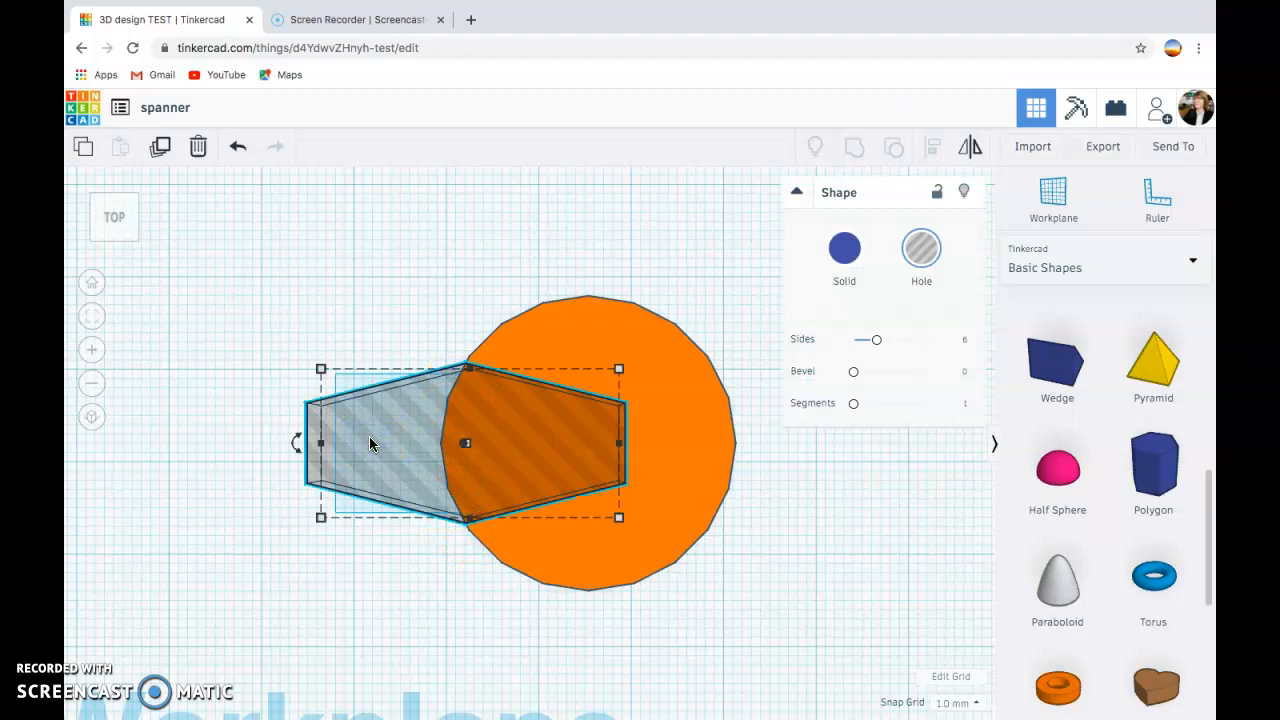
pyautogui.moveTo(371, 323); pyautogui.dragTo(399, 283, button='right')
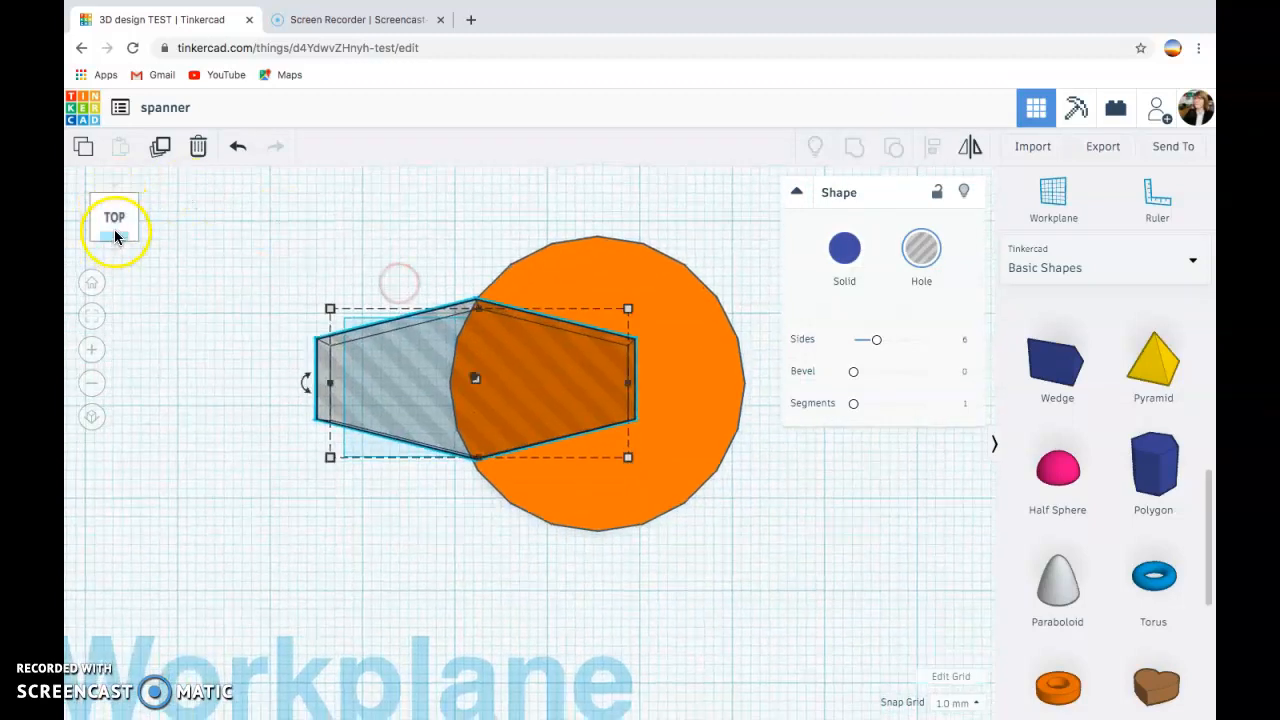
pyautogui.click(114, 236)
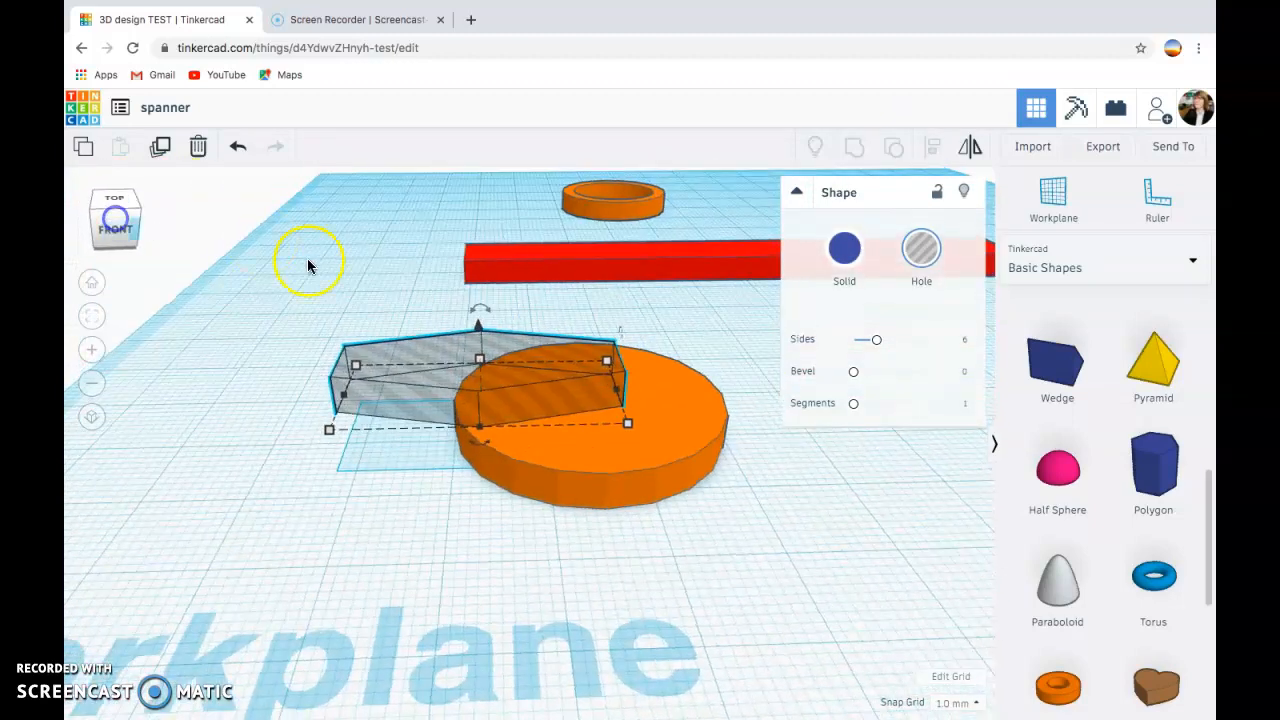
pyautogui.moveTo(491, 368); pyautogui.dragTo(477, 430)
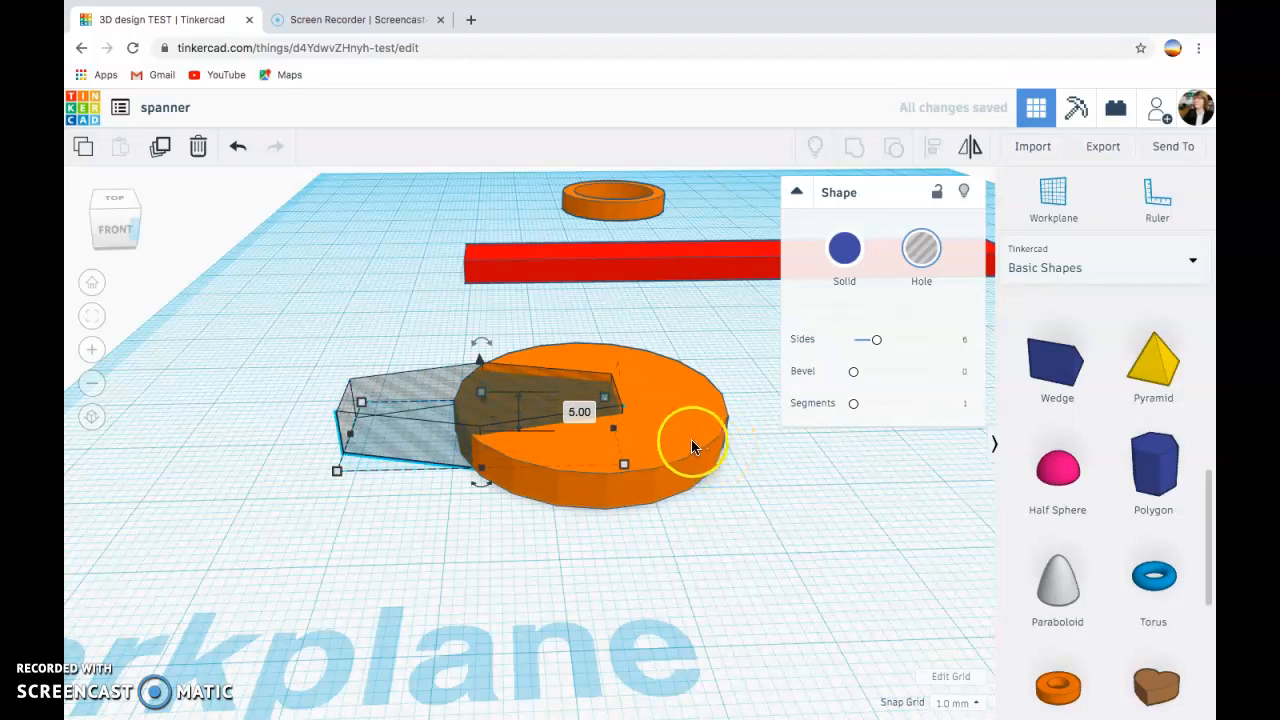
# Step: Group the disc with the polygon hole to cut the open jaw of the spanner
pyautogui.moveTo(278, 296); pyautogui.dragTo(770, 548)
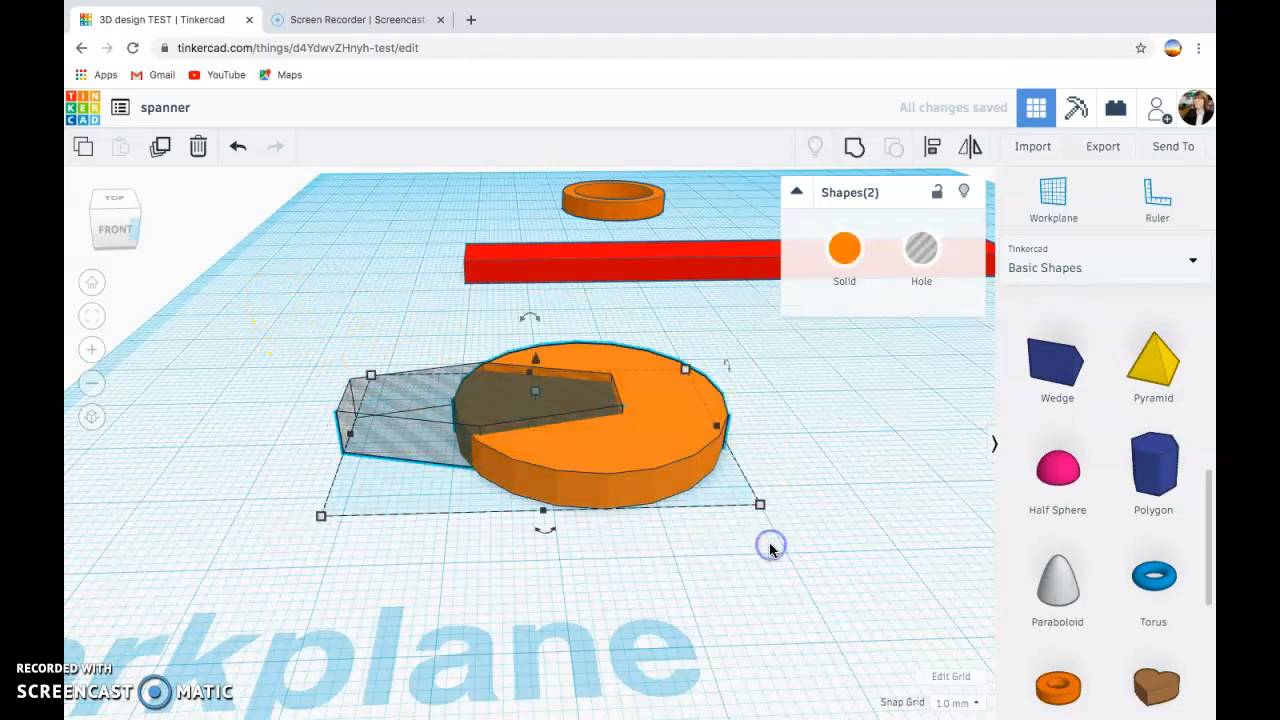
pyautogui.click(855, 150)
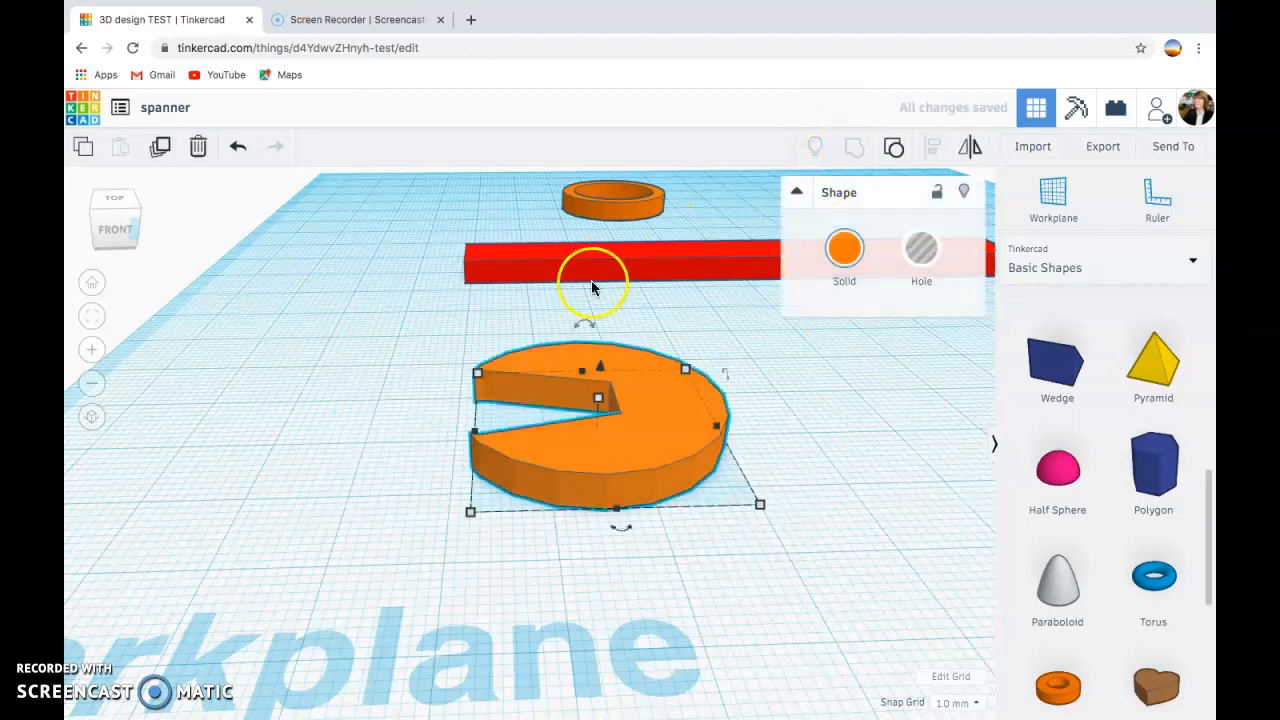
pyautogui.click(389, 384)
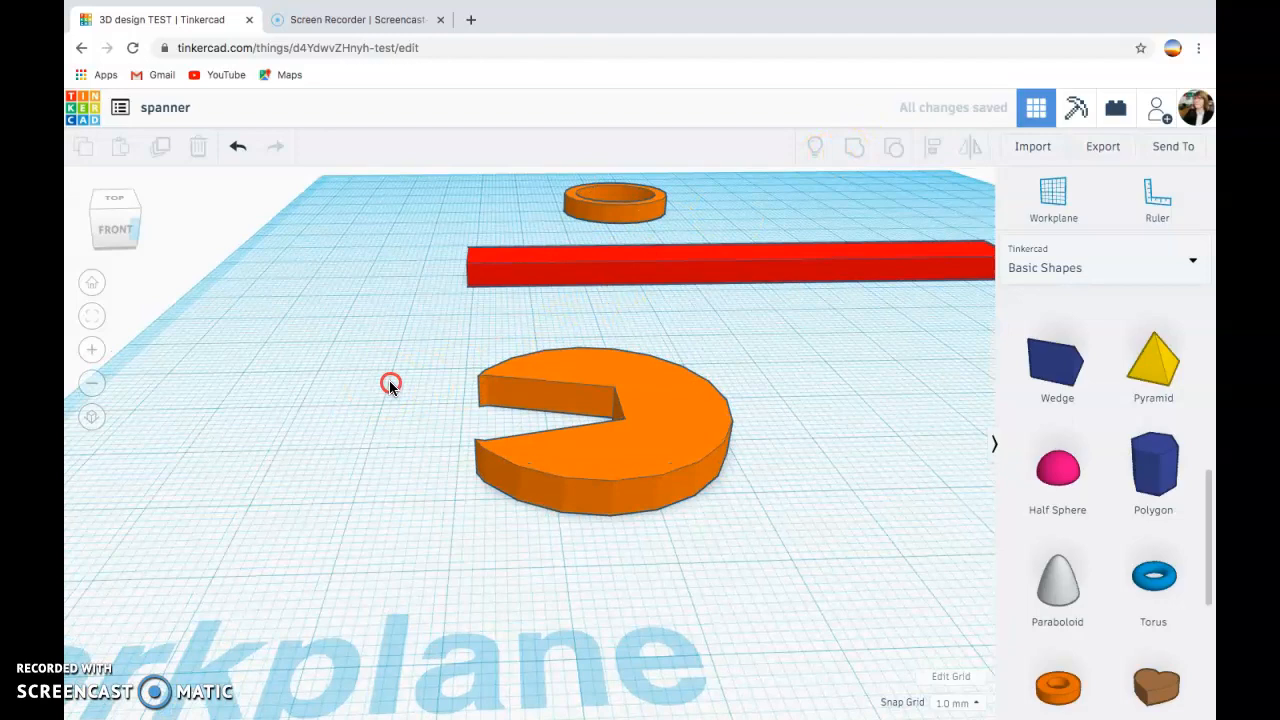
pyautogui.moveTo(417, 380); pyautogui.dragTo(454, 451, button='right')
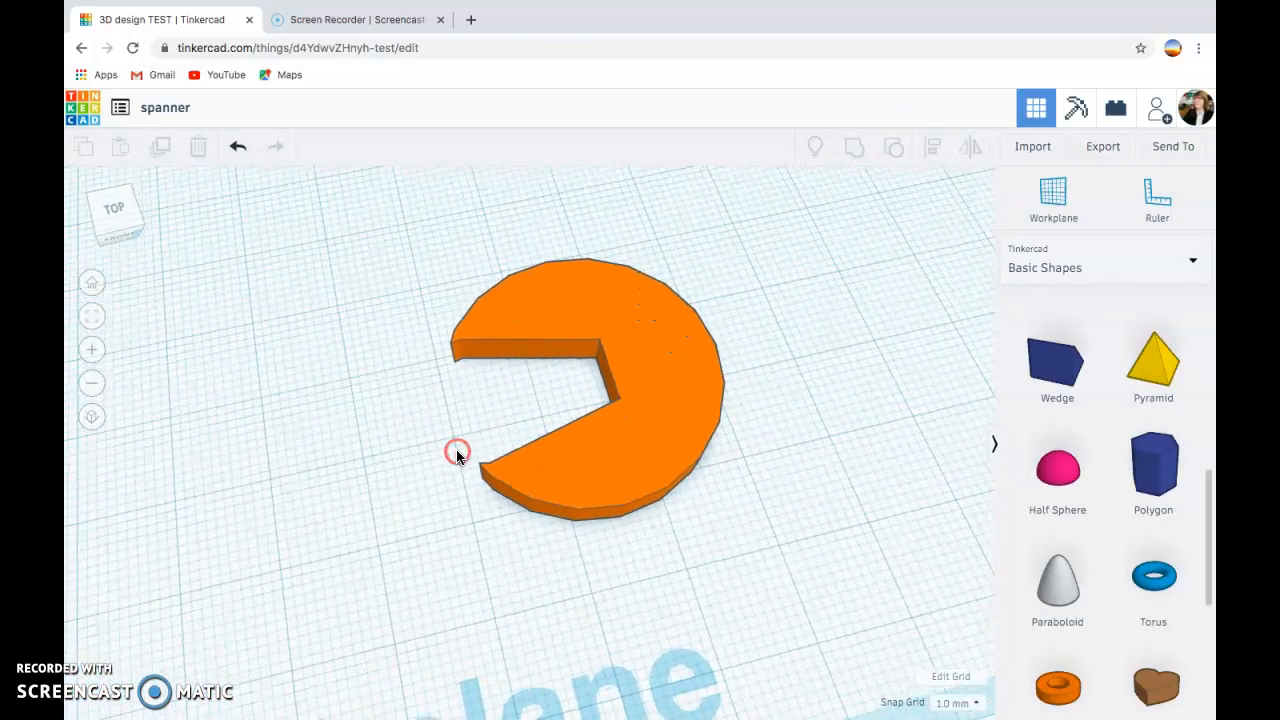
# Step: Try to move the ring behind the bar and undo the unintended height change
pyautogui.scroll(-3, 456, 453)
pyautogui.scroll(-2, 457, 452)
pyautogui.moveTo(529, 343); pyautogui.dragTo(523, 249, button='right')
pyautogui.moveTo(535, 228); pyautogui.dragTo(546, 207)
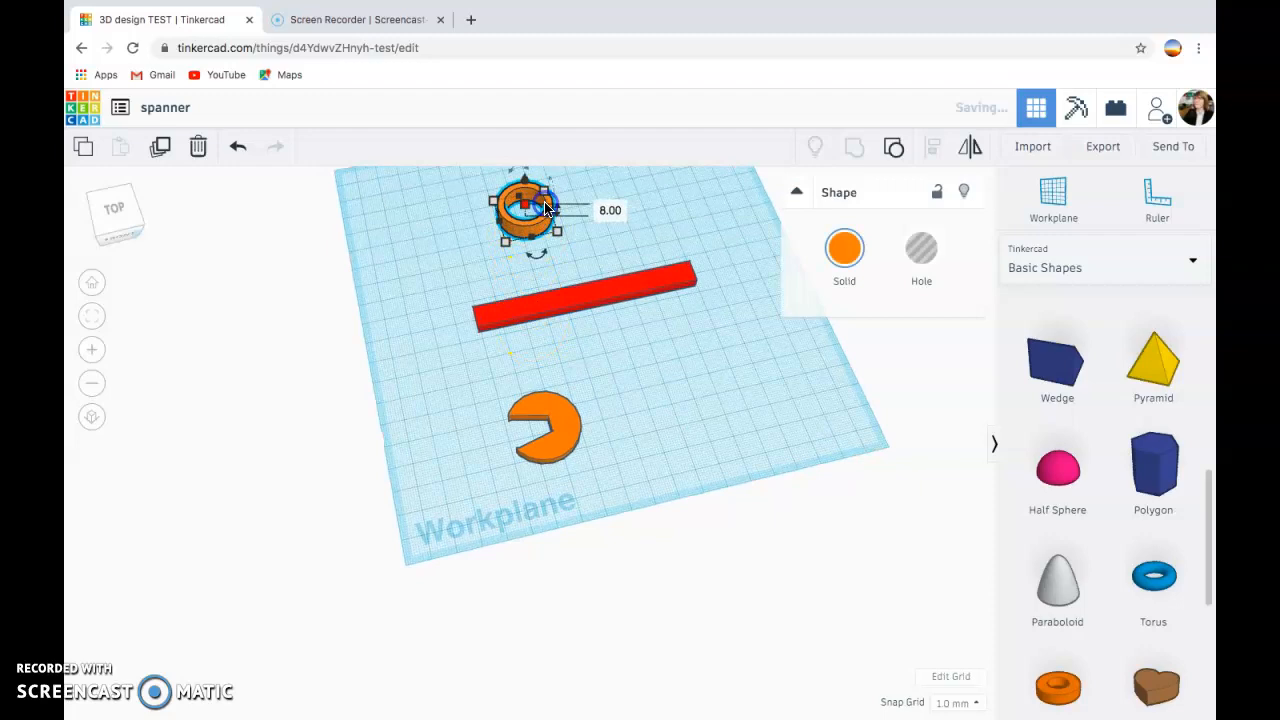
pyautogui.hotkey('ctrl', 'z')
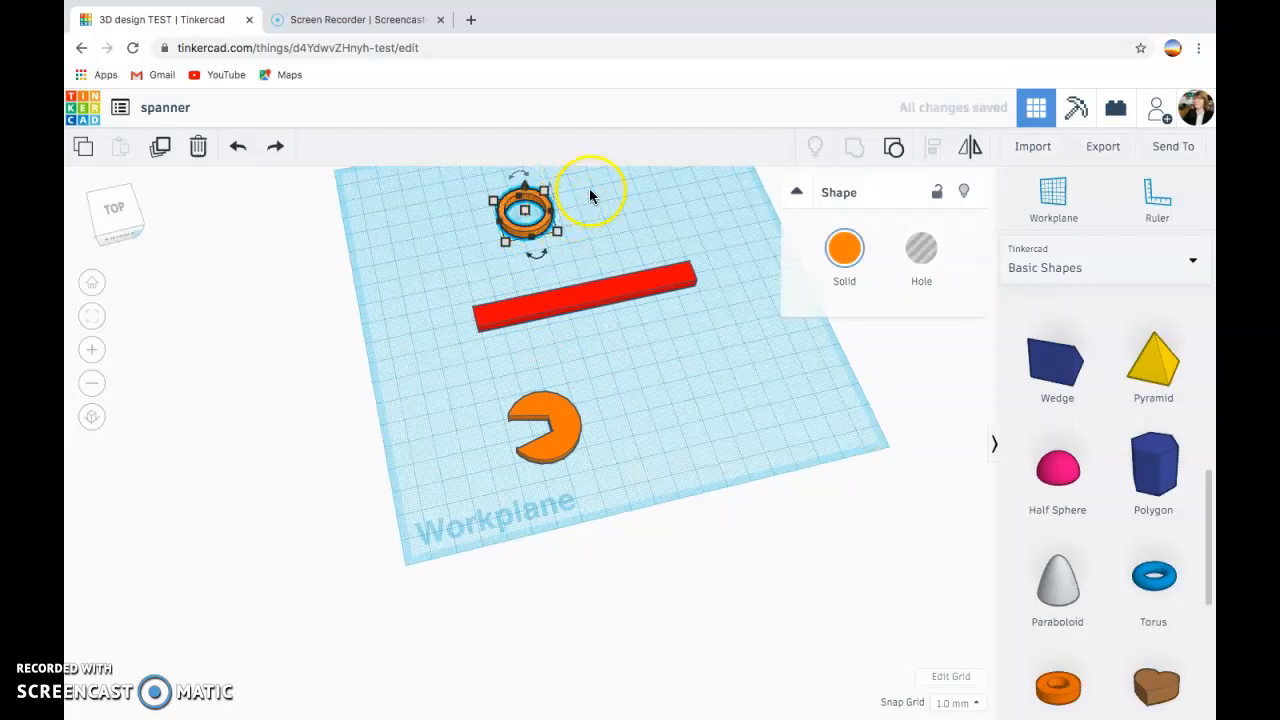
# Step: Move the ring against the bar's right end and the slotted disc against its left end, with the slot facing outward
pyautogui.click(534, 193)
pyautogui.moveTo(540, 203); pyautogui.dragTo(724, 252)
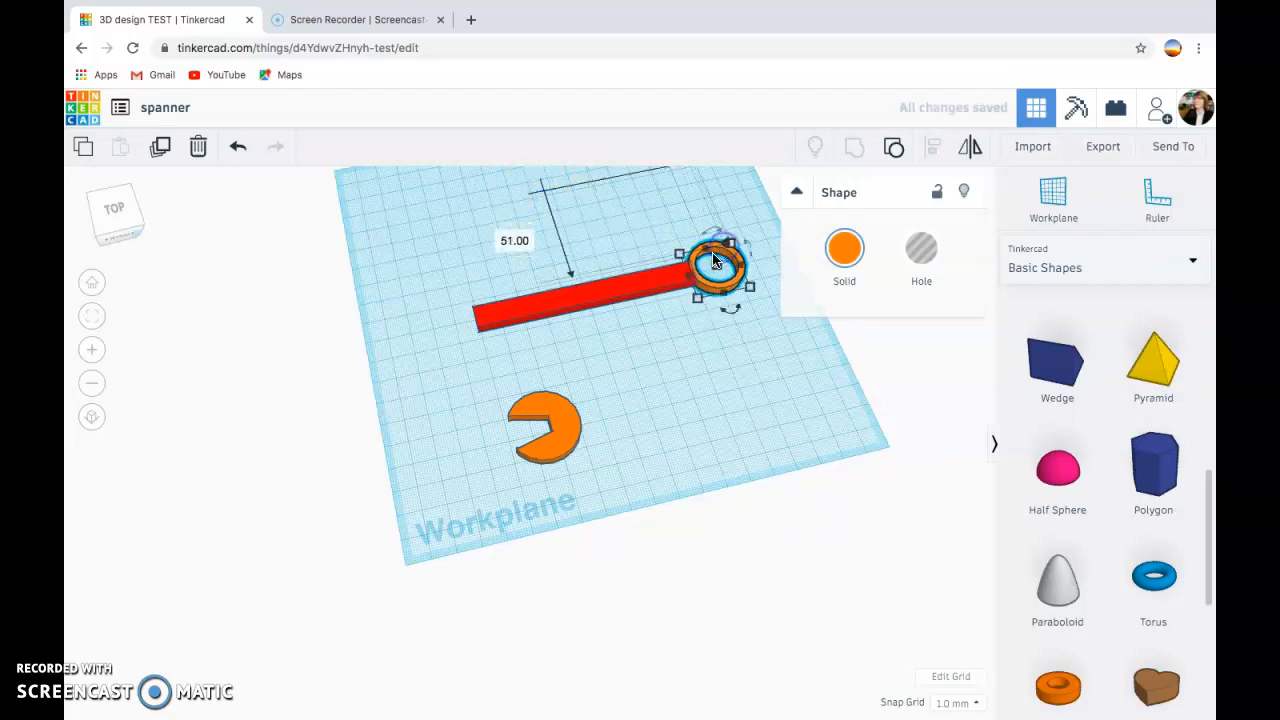
pyautogui.click(569, 418)
pyautogui.moveTo(569, 418); pyautogui.dragTo(467, 323)
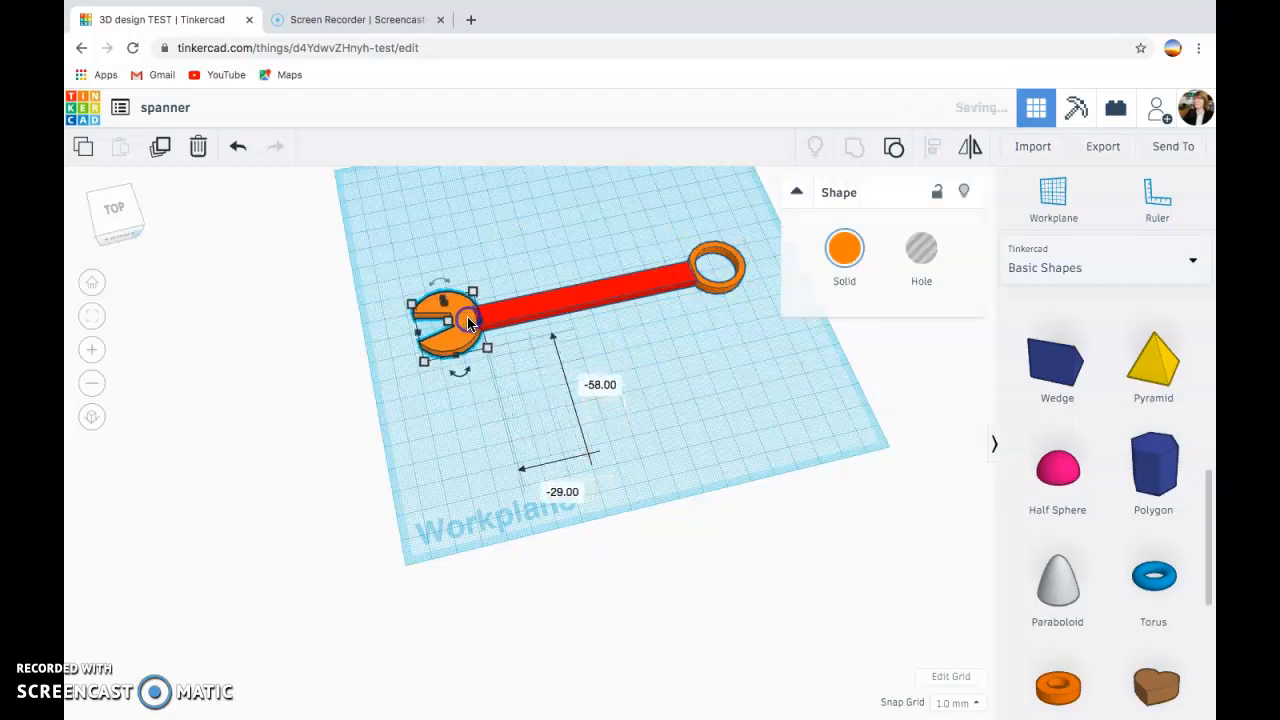
pyautogui.click(467, 323)
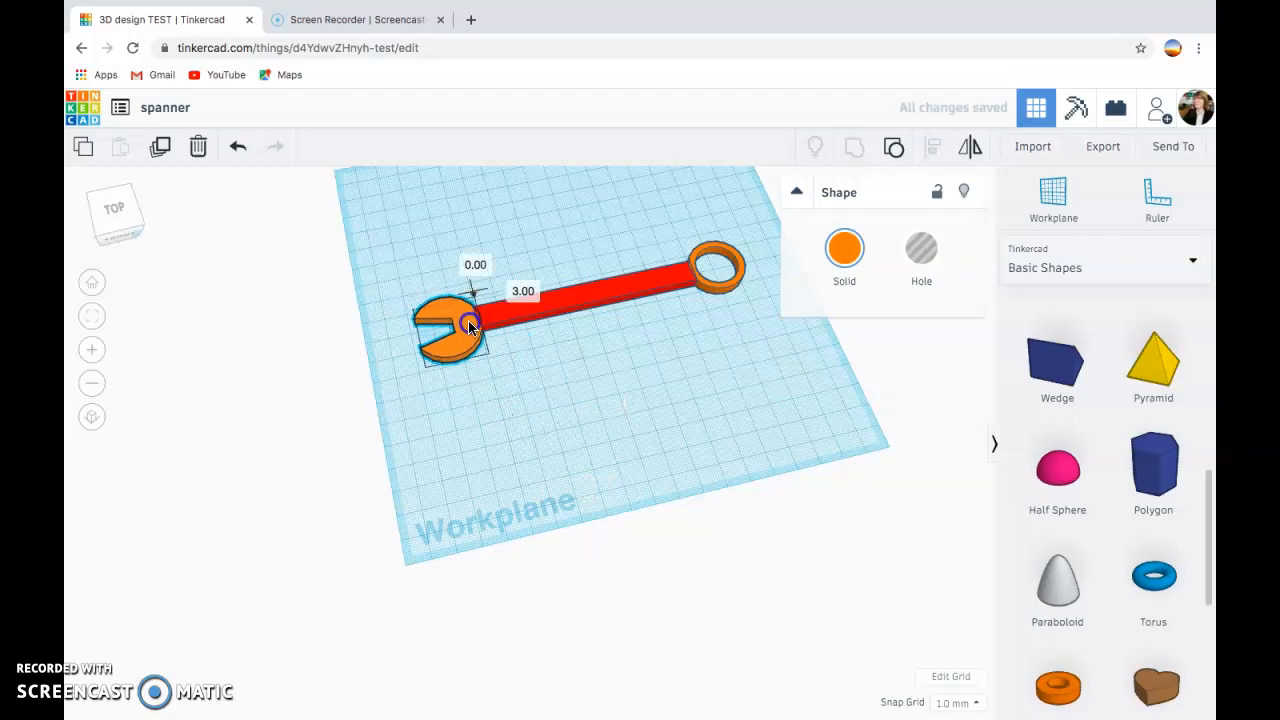
pyautogui.click(418, 345)
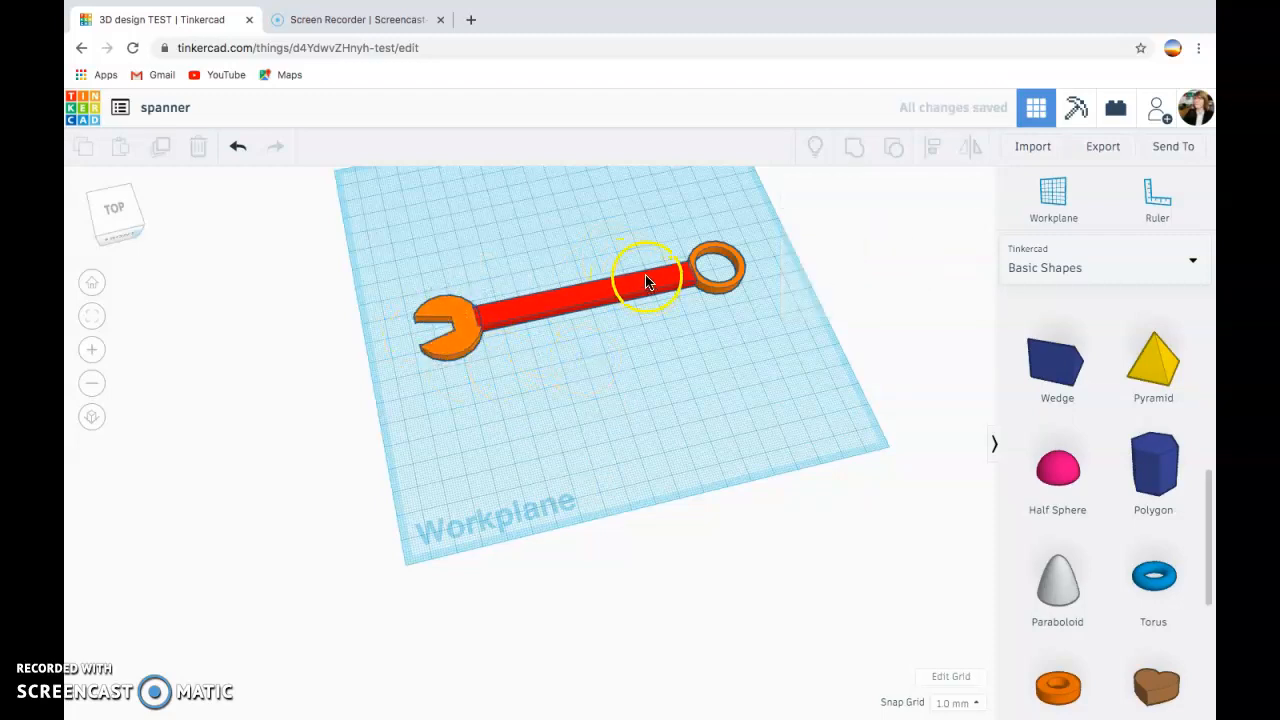
pyautogui.scroll(-2, 610, 248)
pyautogui.scroll(4, 626, 232)
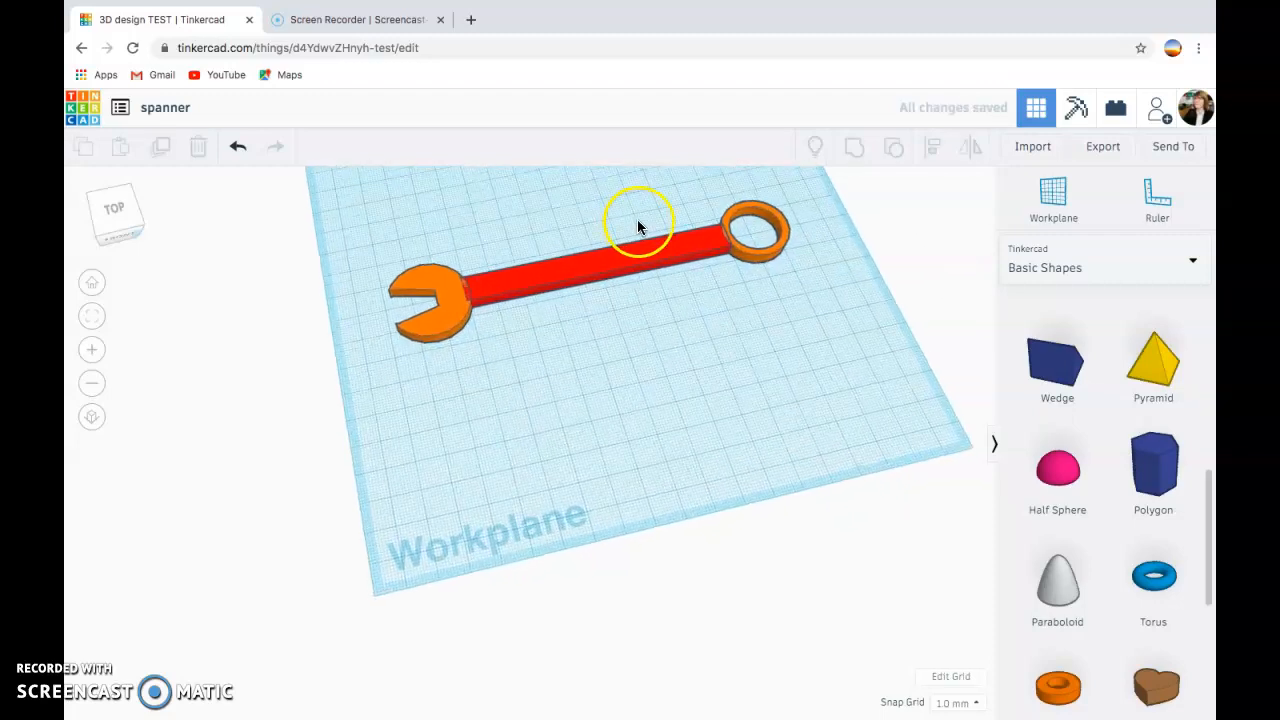
pyautogui.click(687, 325)
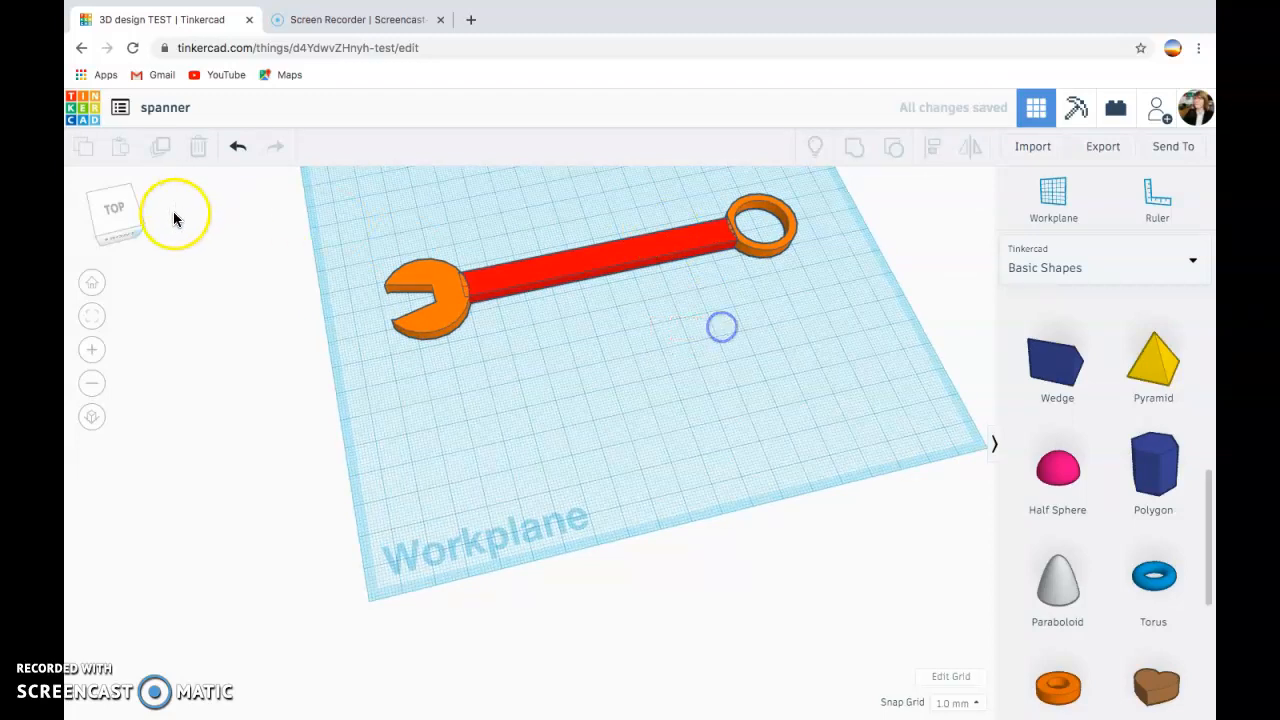
# Step: From the top view, align the bar and the ring on their common centreline across the bar's width
pyautogui.click(128, 215)
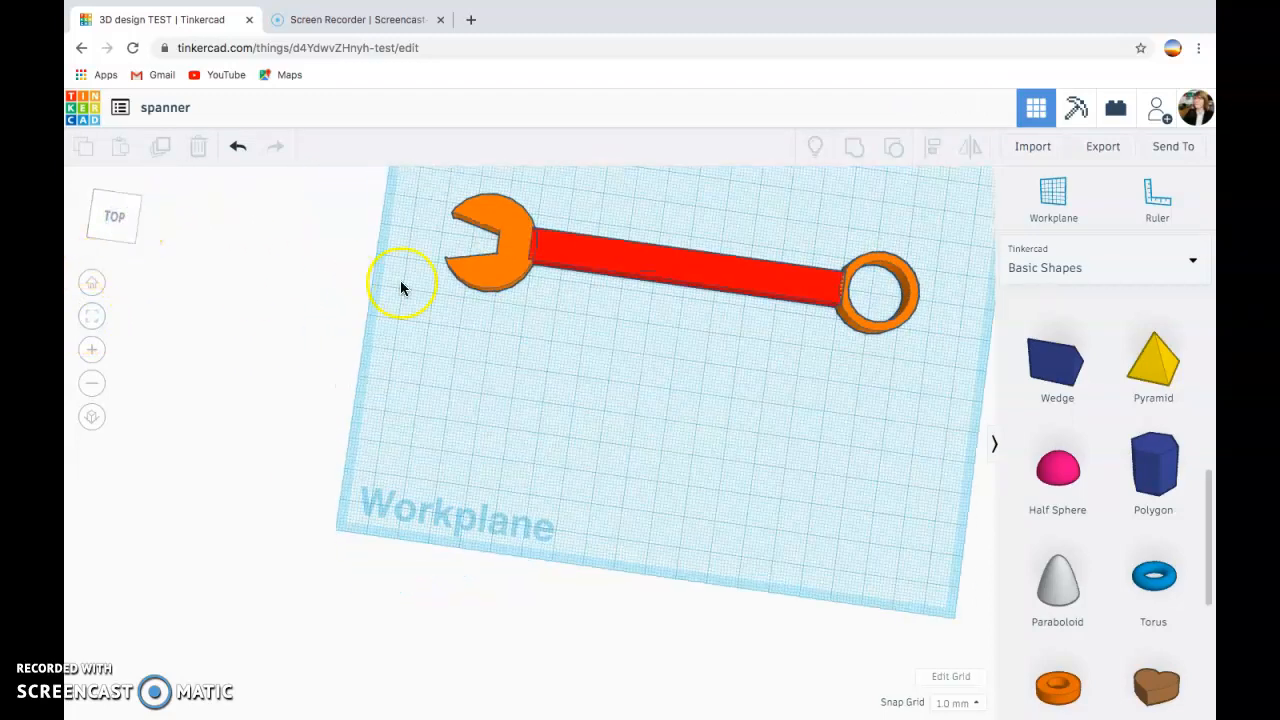
pyautogui.moveTo(385, 256); pyautogui.dragTo(722, 460)
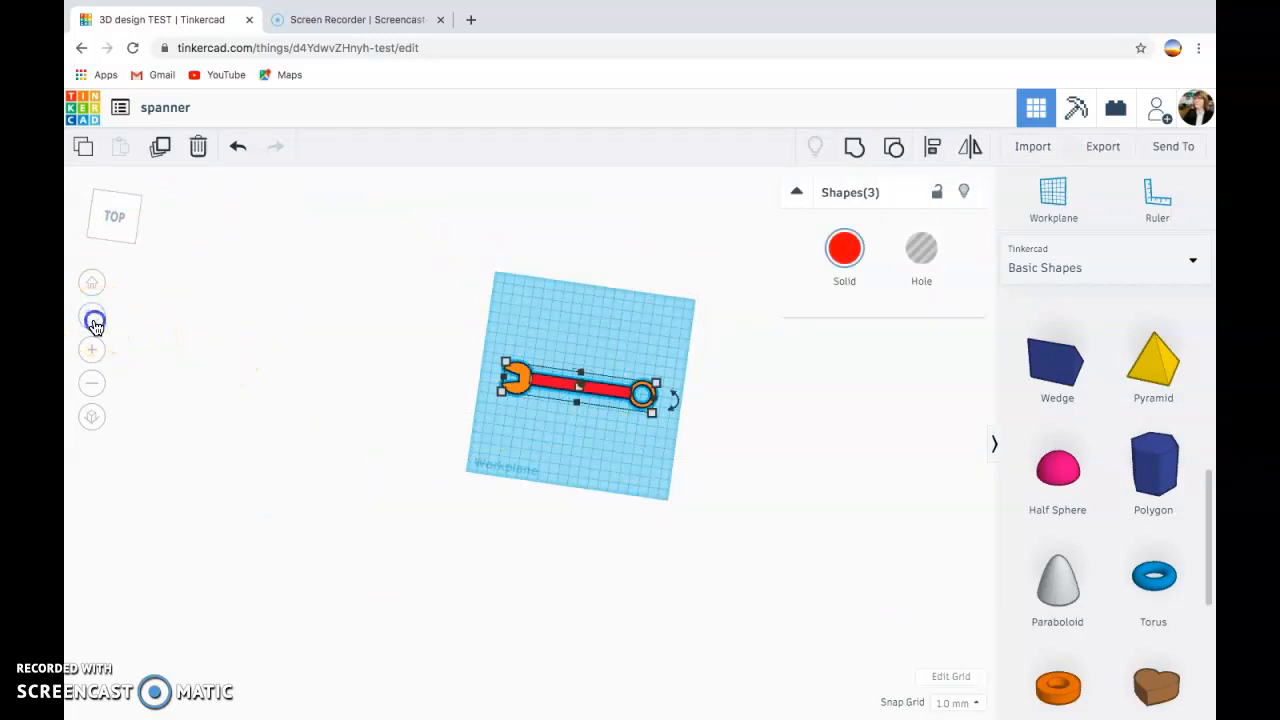
pyautogui.click(91, 316)
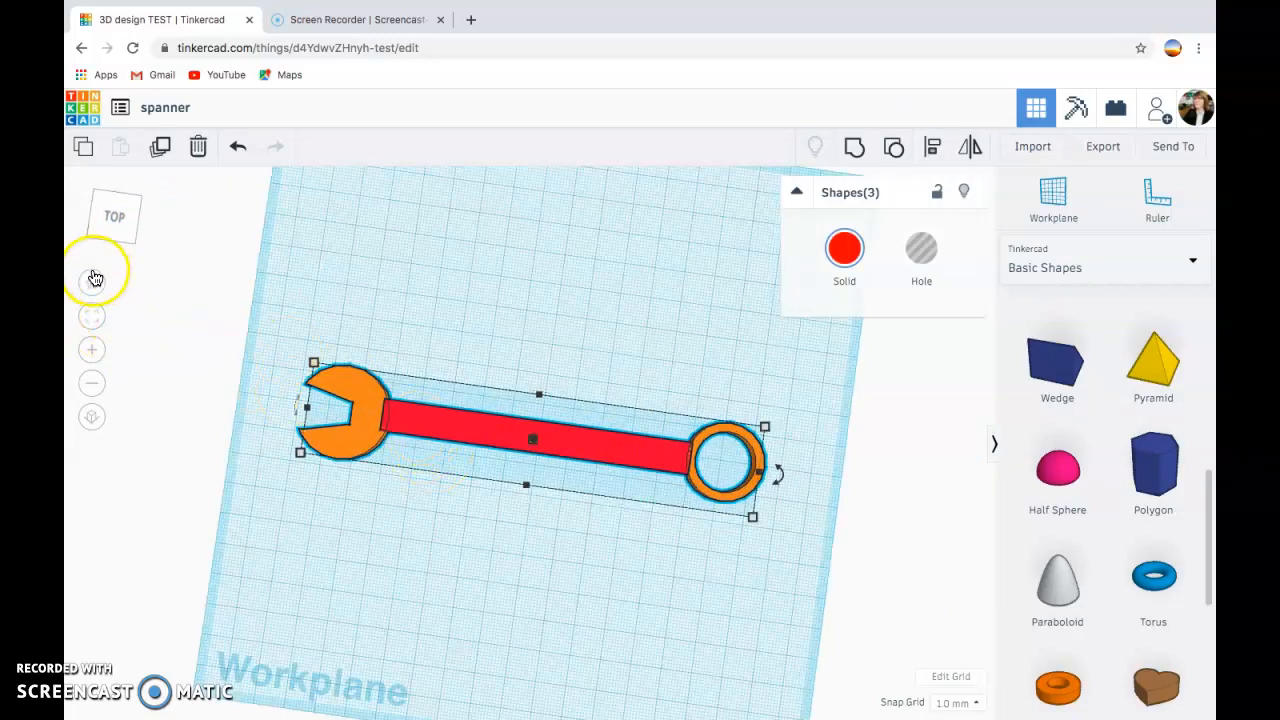
pyautogui.click(114, 217)
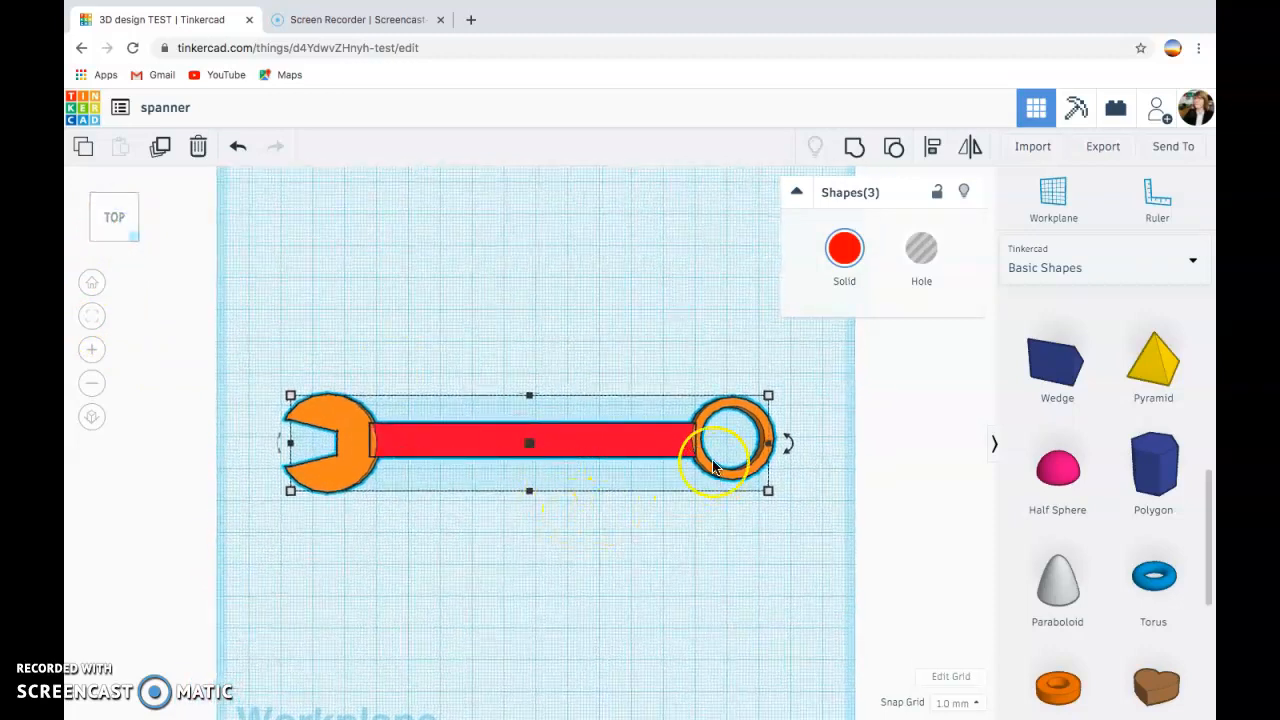
pyautogui.click(680, 335)
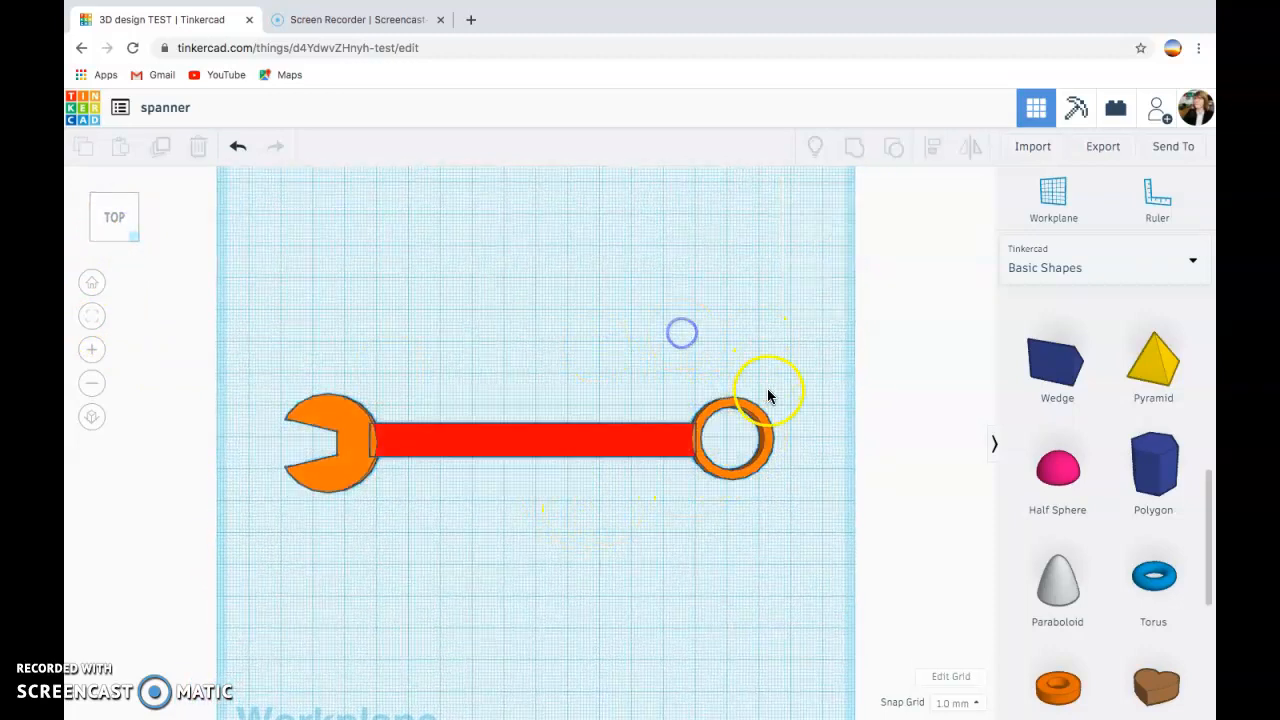
pyautogui.moveTo(789, 366); pyautogui.dragTo(675, 512)
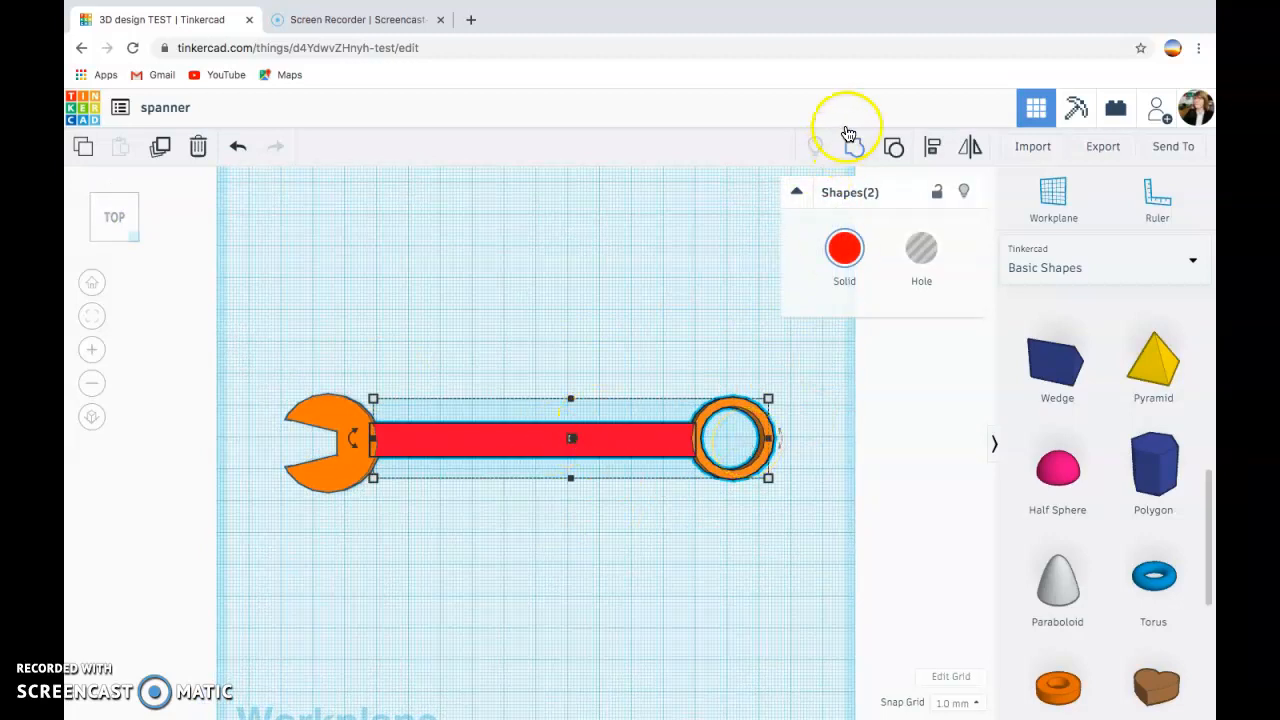
pyautogui.click(932, 148)
pyautogui.click(790, 438)
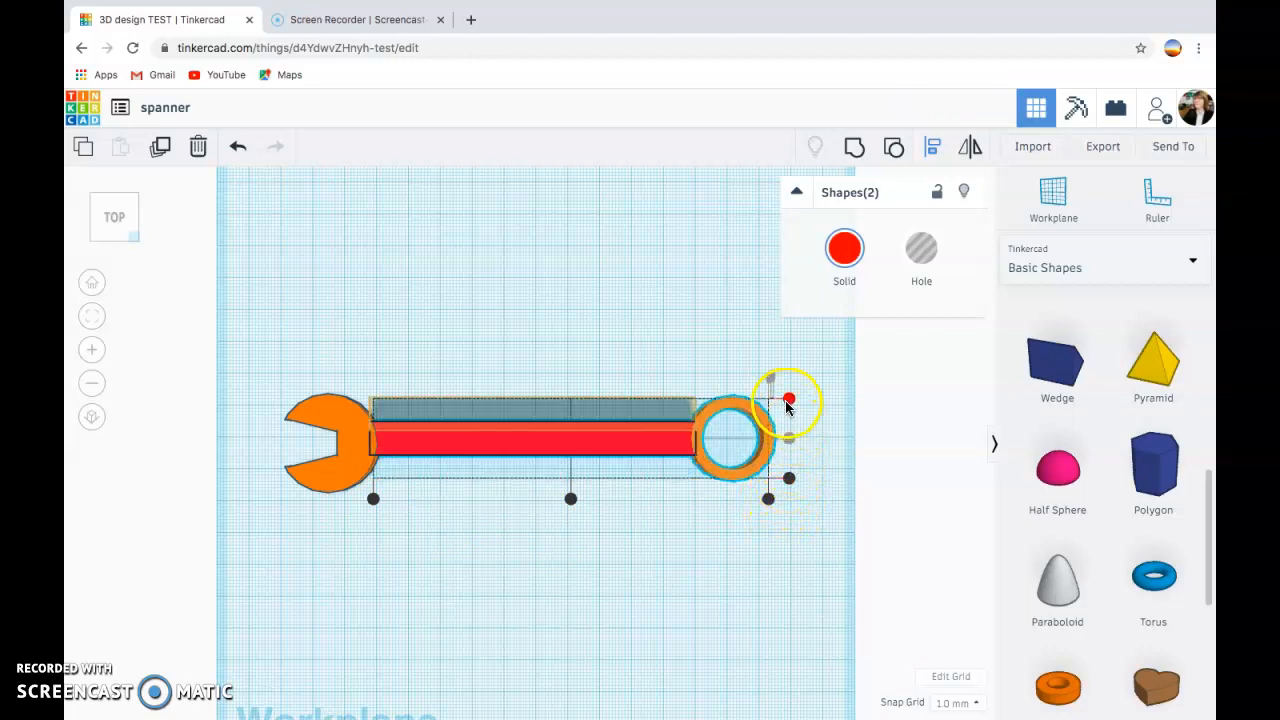
pyautogui.click(791, 440)
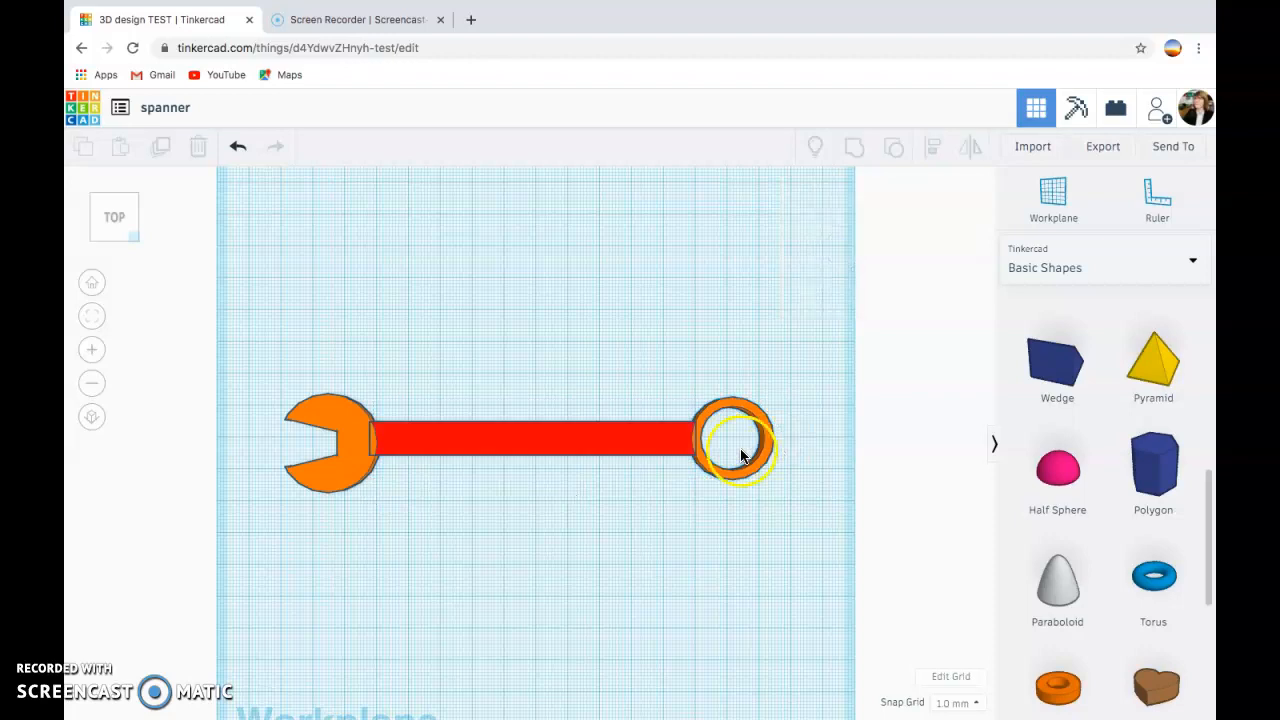
# Step: Align the slotted disc and the bar on their common centreline across the bar's width
pyautogui.moveTo(245, 361); pyautogui.dragTo(424, 551)
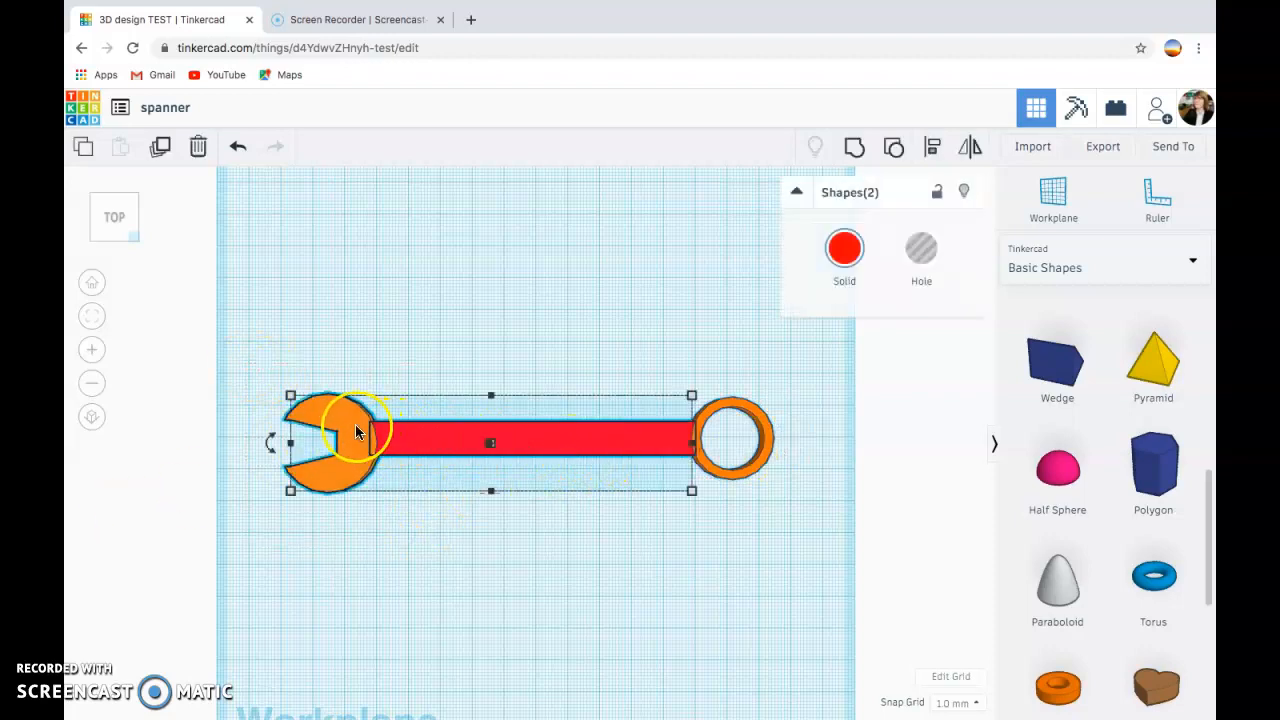
pyautogui.click(932, 147)
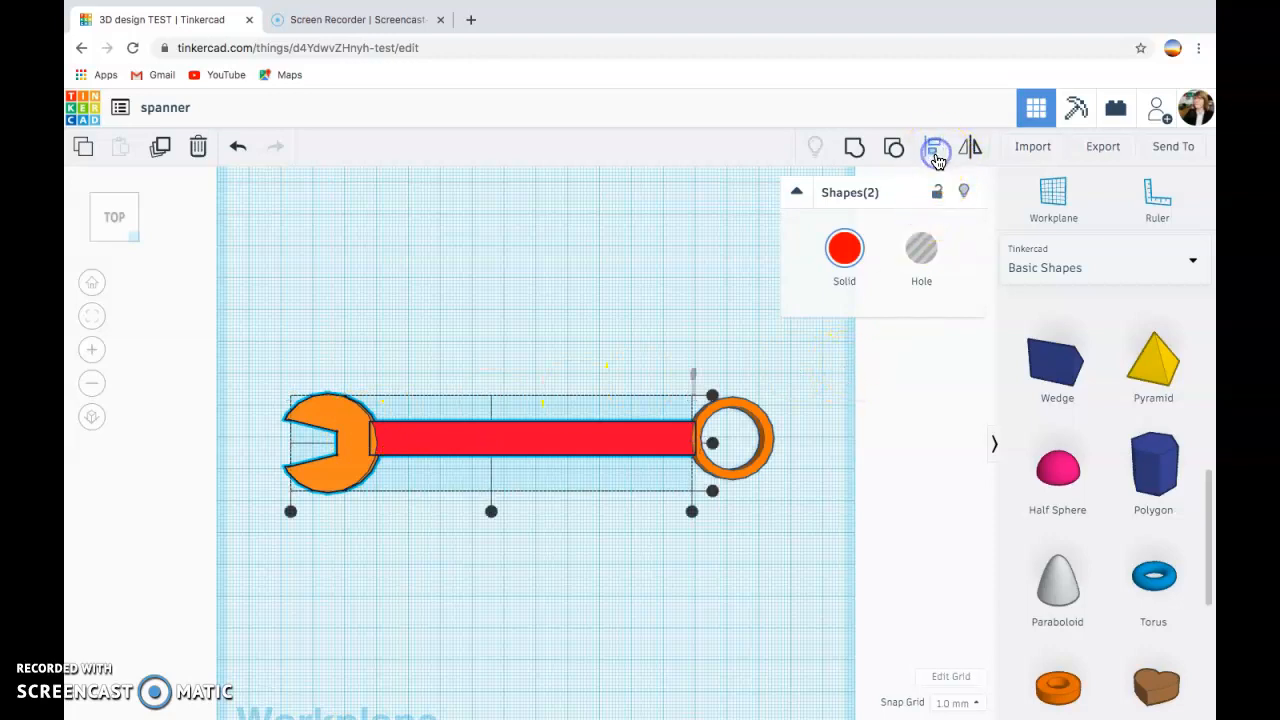
pyautogui.click(714, 445)
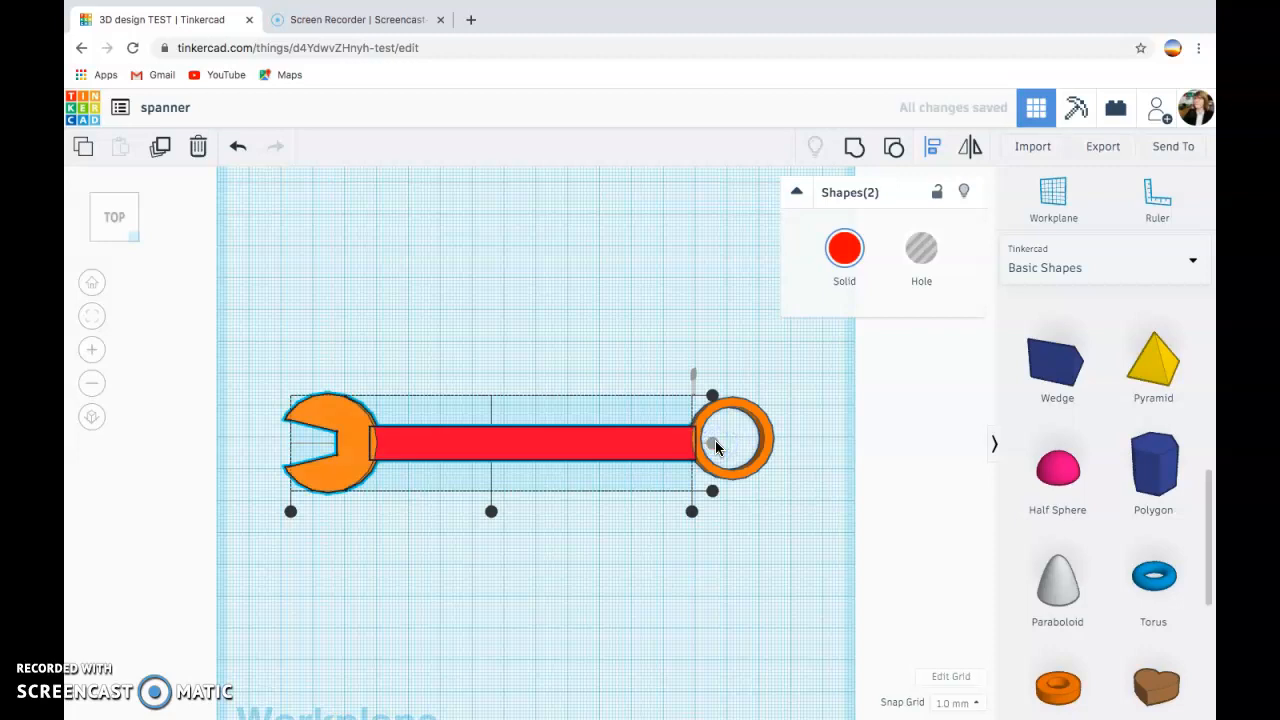
pyautogui.click(790, 386)
# Step: Realign the bar with the ring on their common centreline
pyautogui.moveTo(826, 372); pyautogui.dragTo(683, 495)
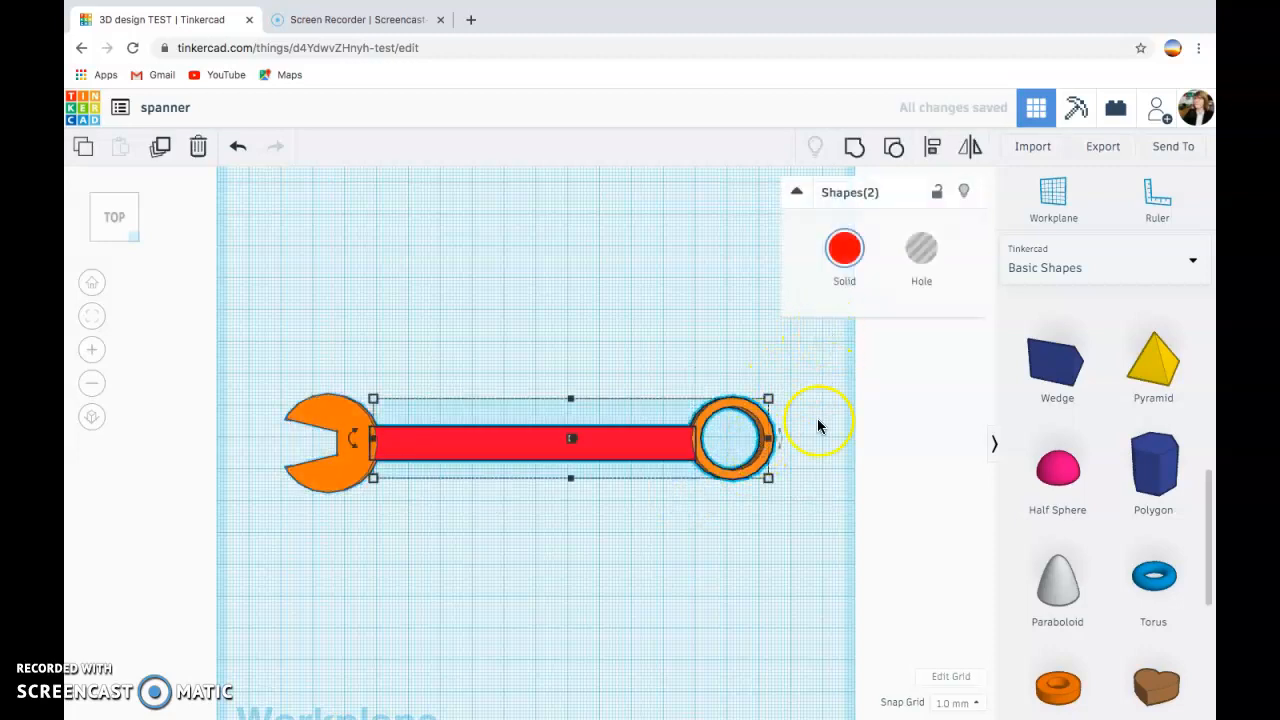
pyautogui.click(970, 146)
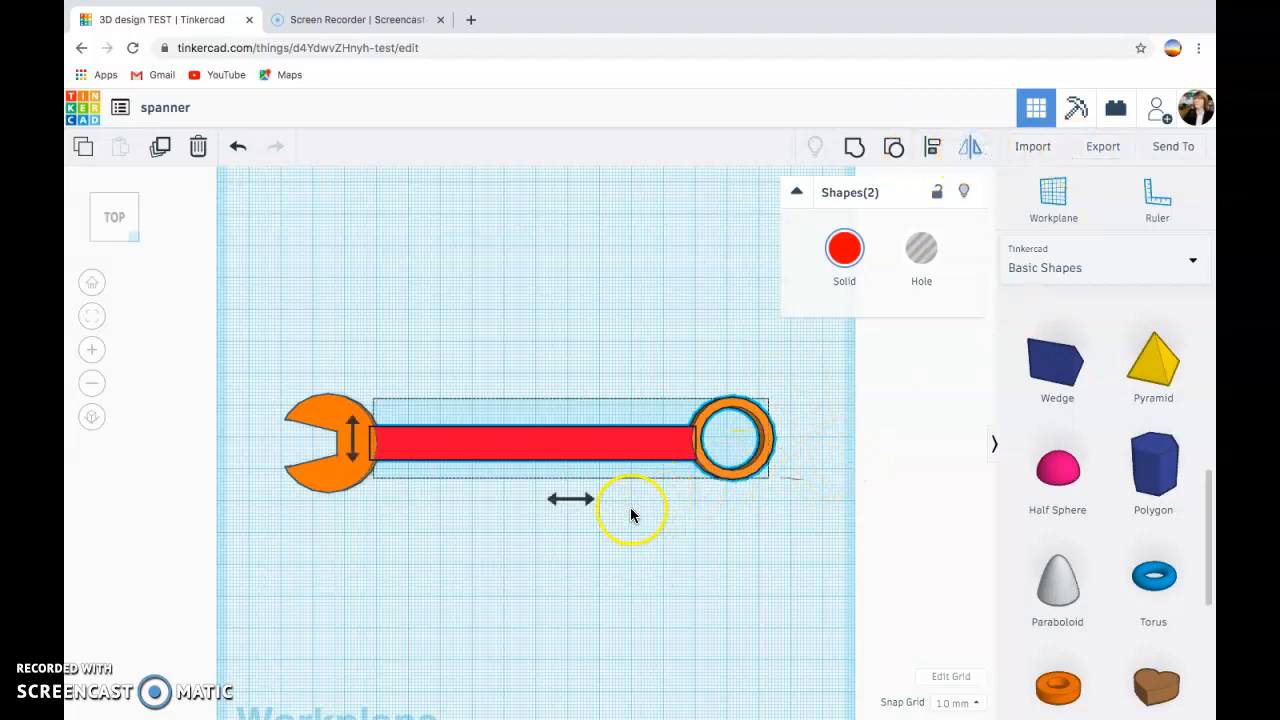
pyautogui.click(932, 146)
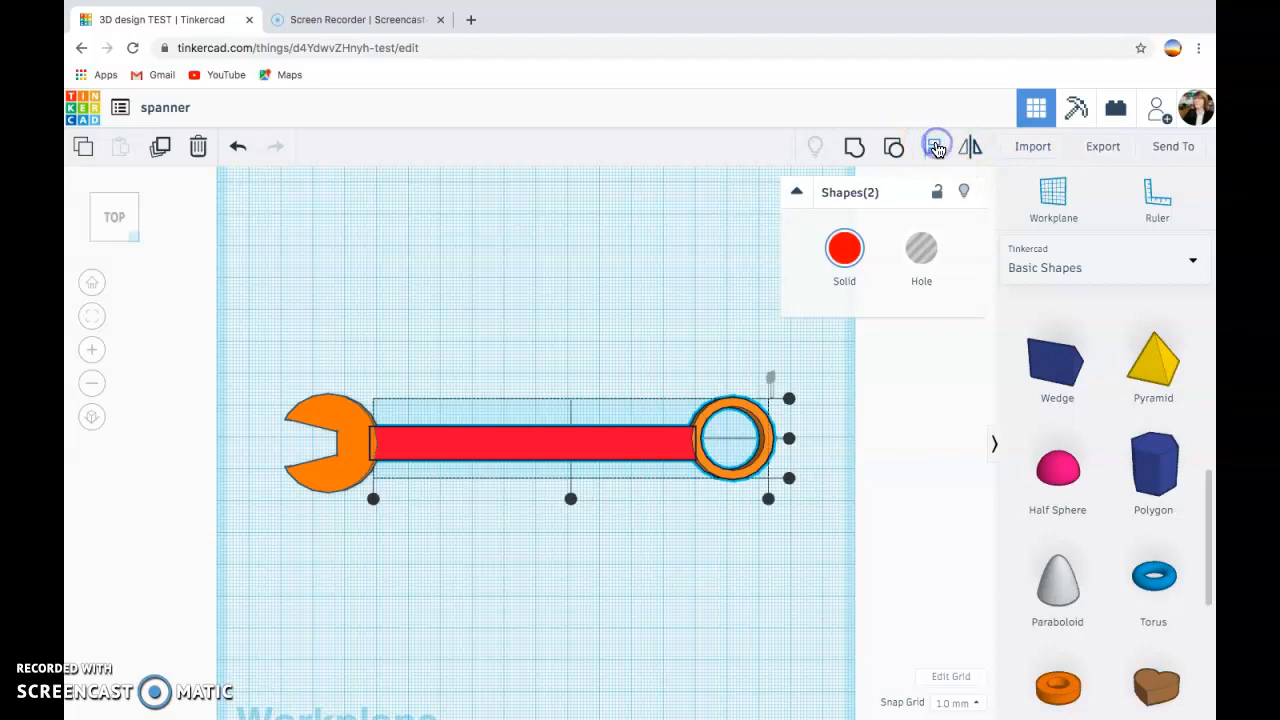
pyautogui.click(789, 440)
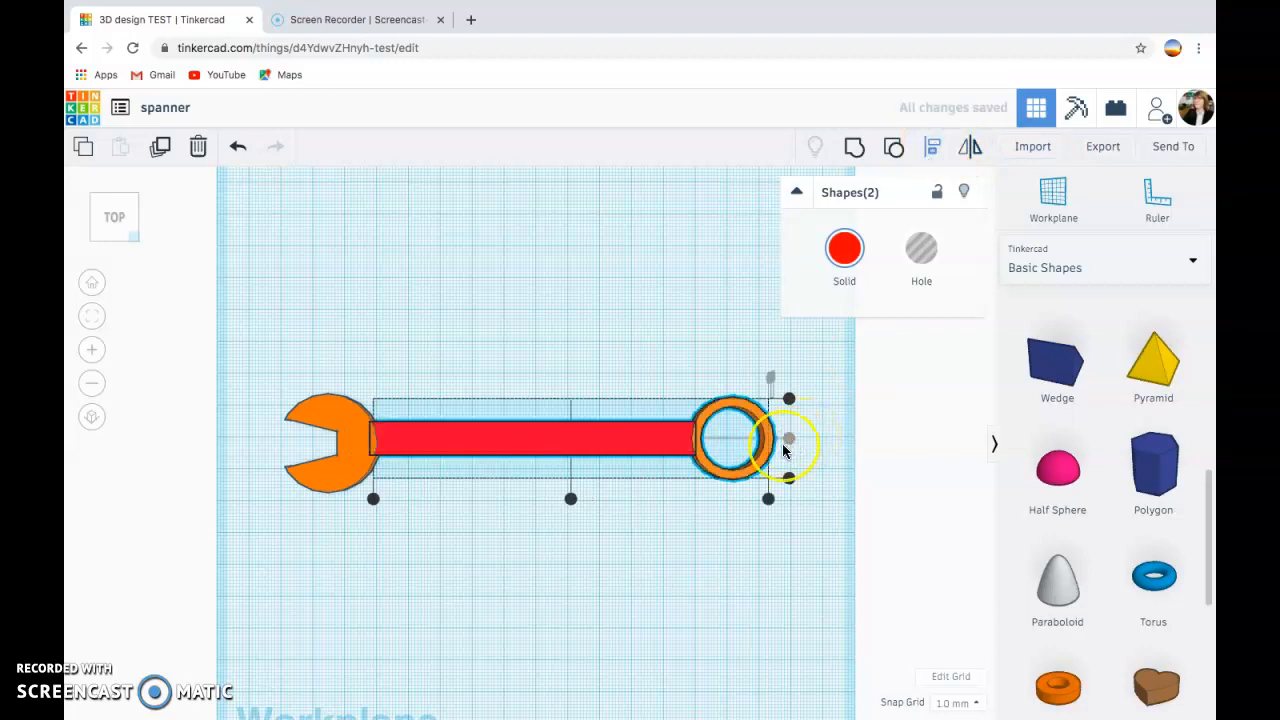
pyautogui.click(350, 428)
# Step: Centre the slotted disc, bar and ring together across the bar's width and group them into one spanner
pyautogui.moveTo(271, 366); pyautogui.dragTo(823, 540)
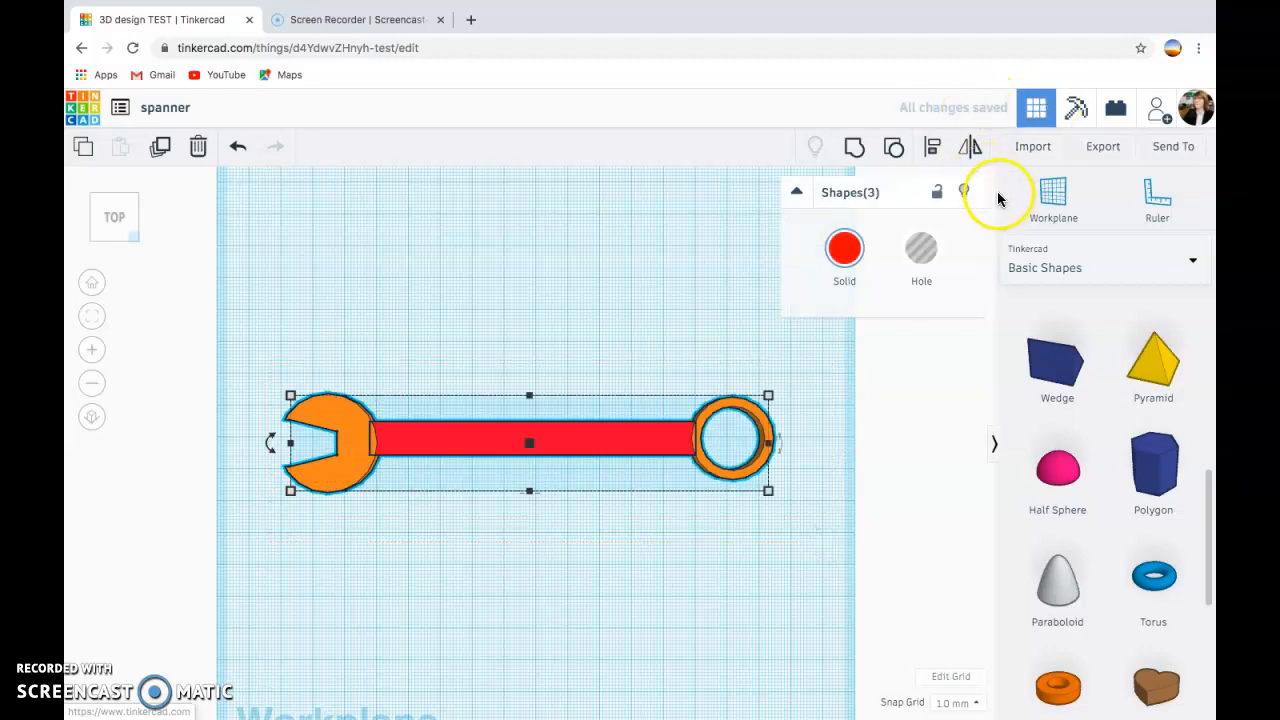
pyautogui.click(935, 152)
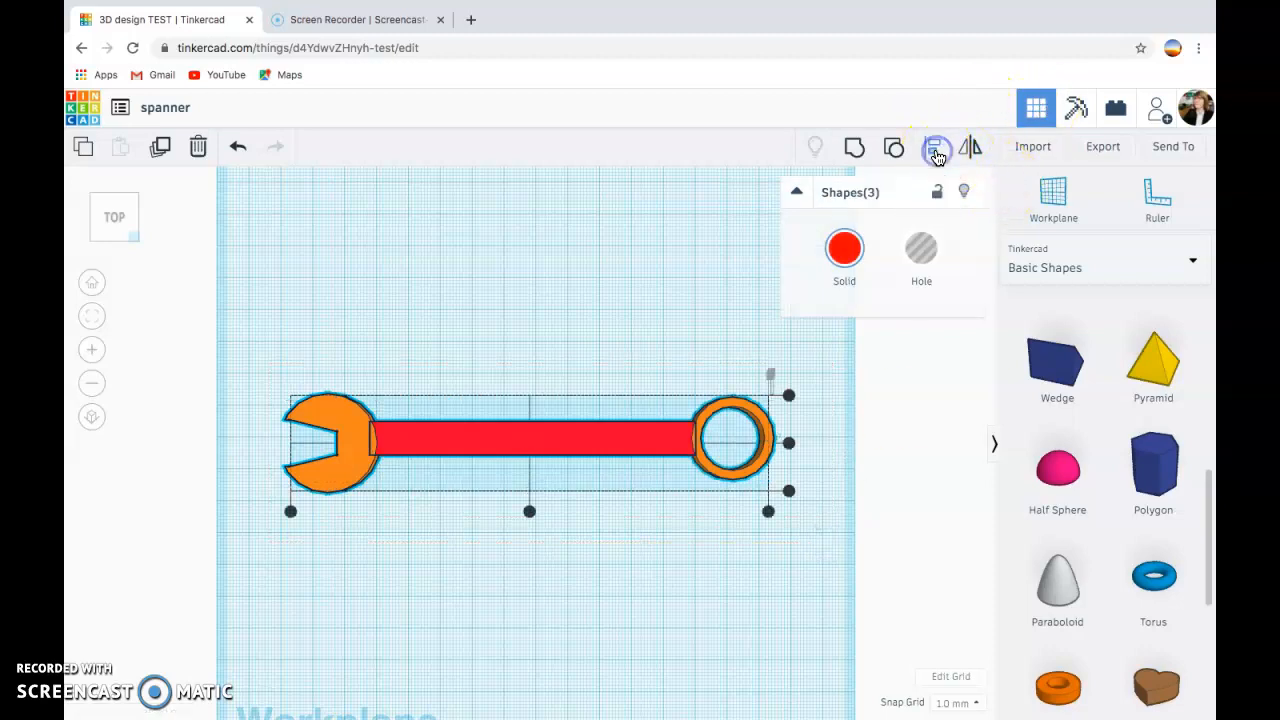
pyautogui.click(791, 443)
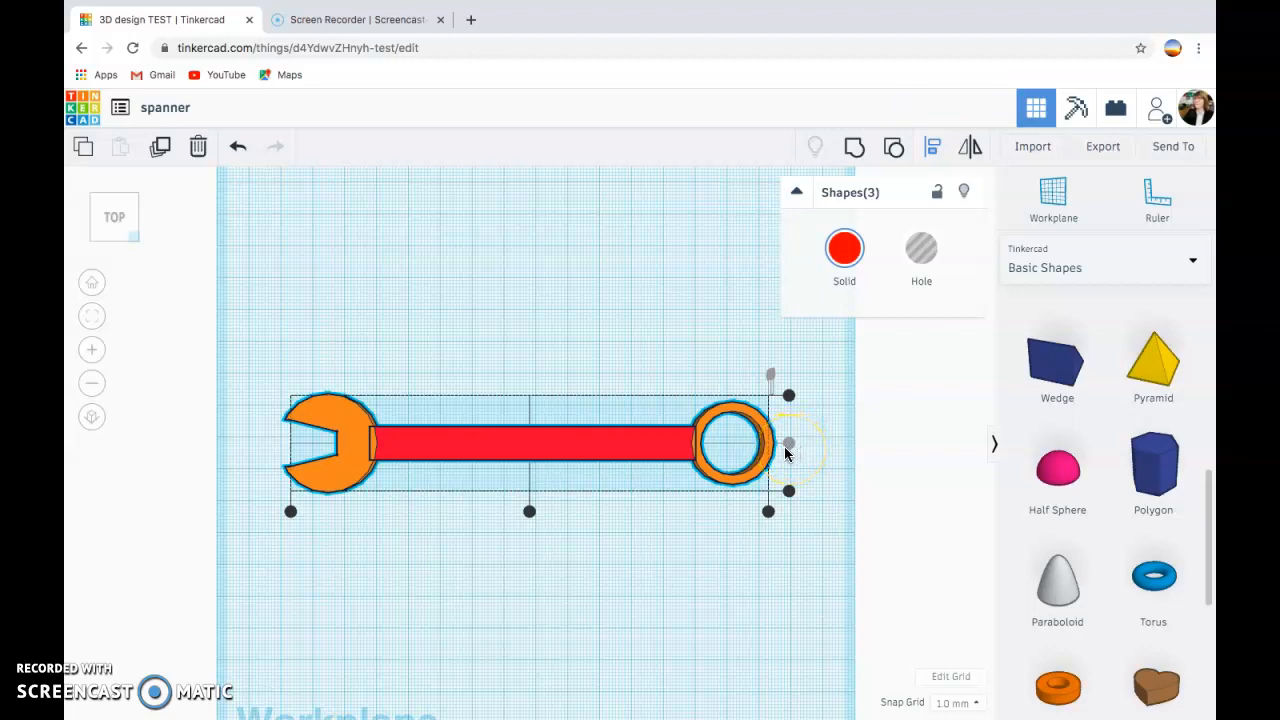
pyautogui.click(857, 150)
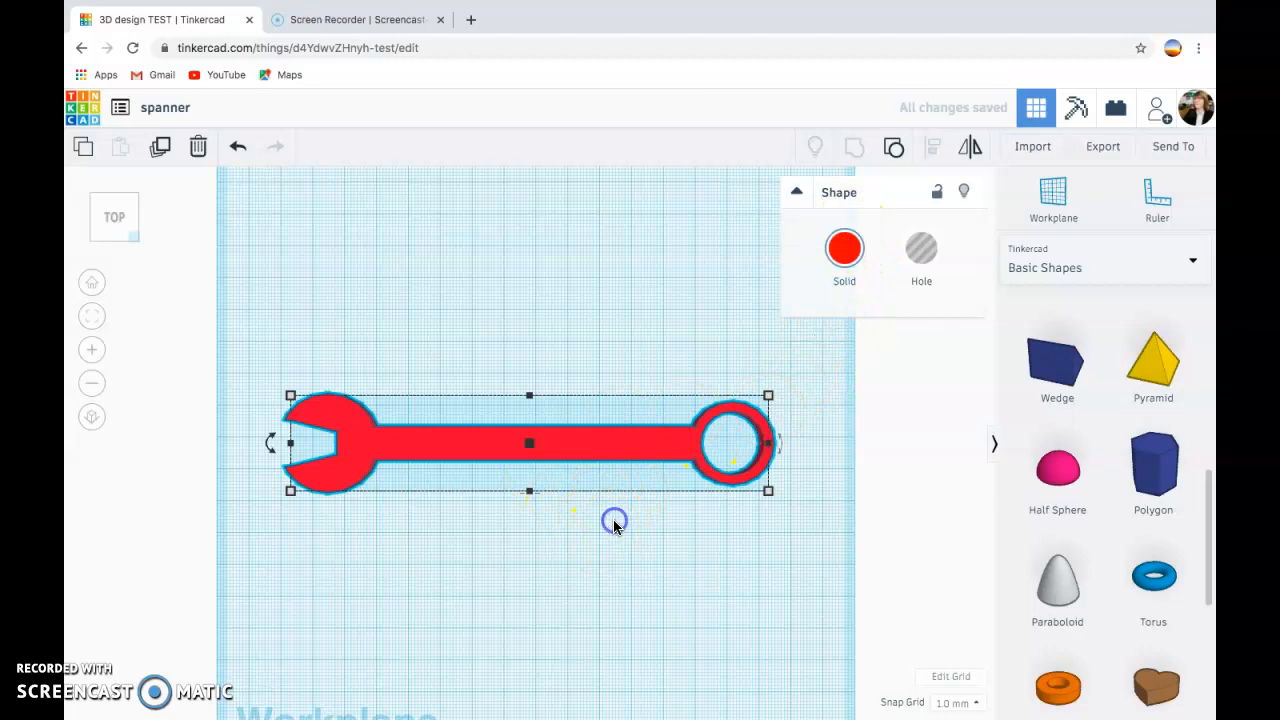
pyautogui.click(797, 192)
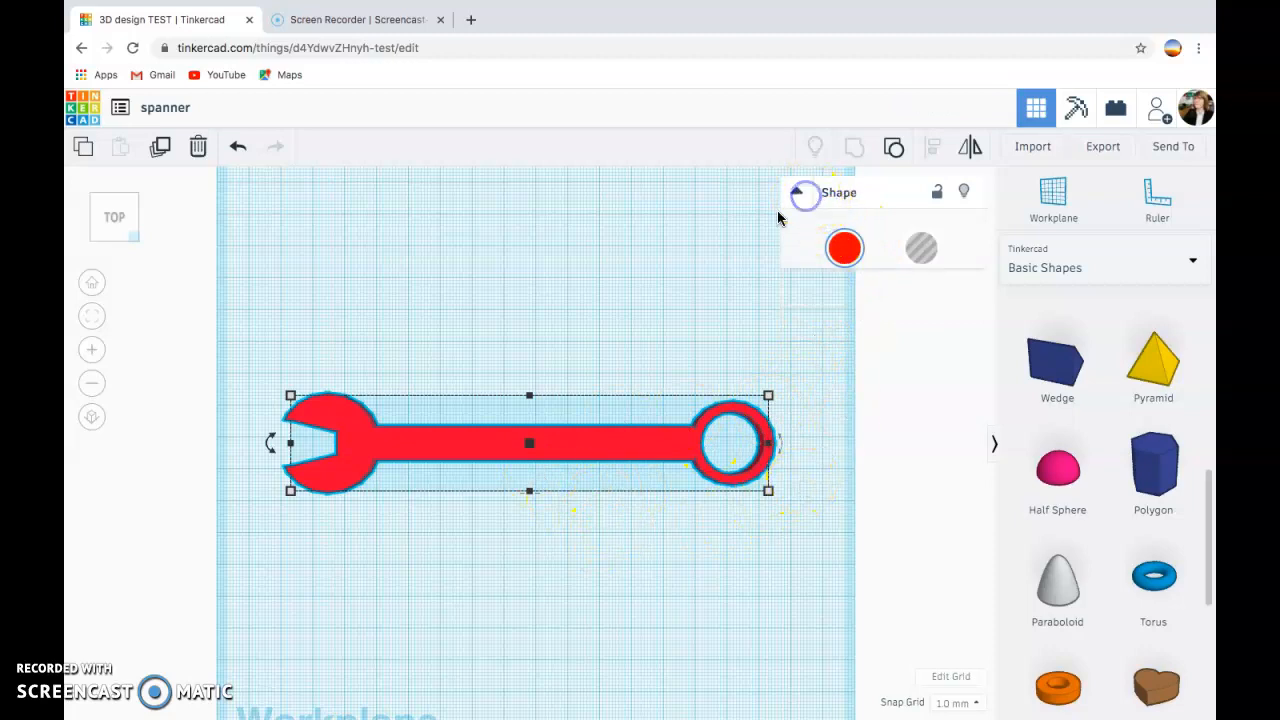
pyautogui.click(640, 280)
pyautogui.click(563, 487)
# Step: Place a Text shape from the Text and numbers collection onto the middle of the spanner's bar
pyautogui.moveTo(562, 485); pyautogui.dragTo(557, 431, button='middle')
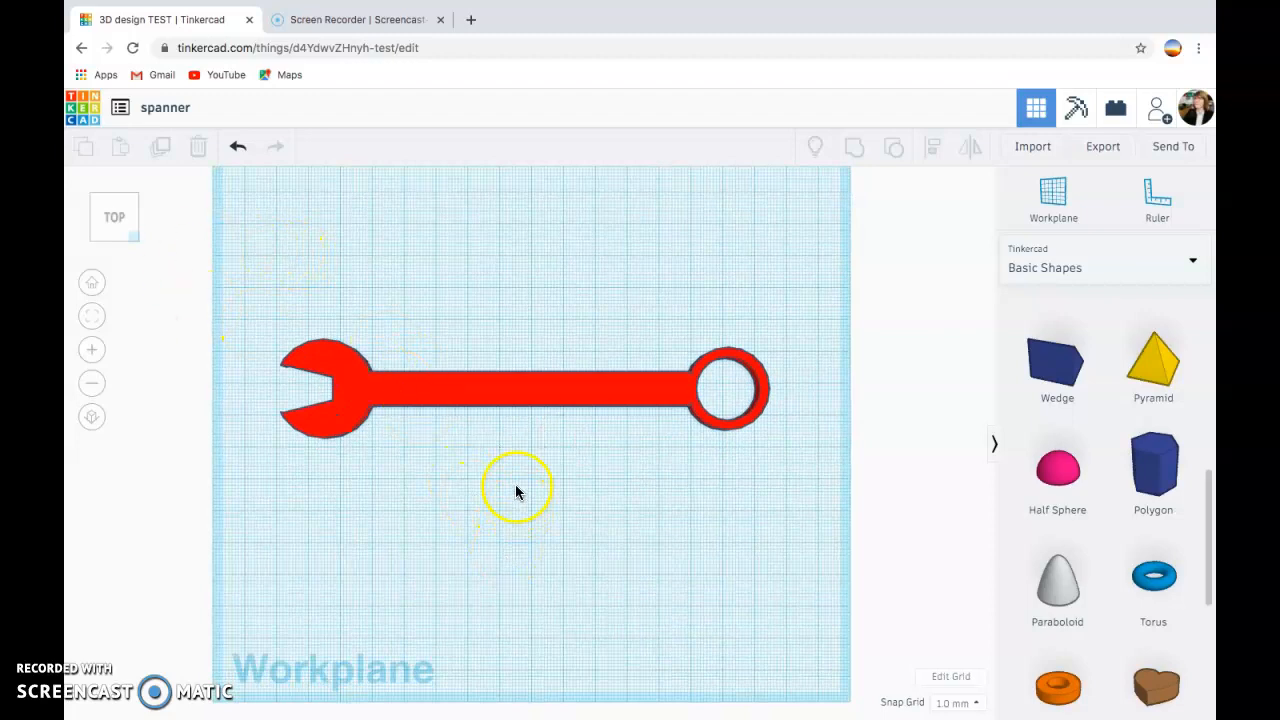
pyautogui.moveTo(511, 477); pyautogui.dragTo(433, 399, button='right')
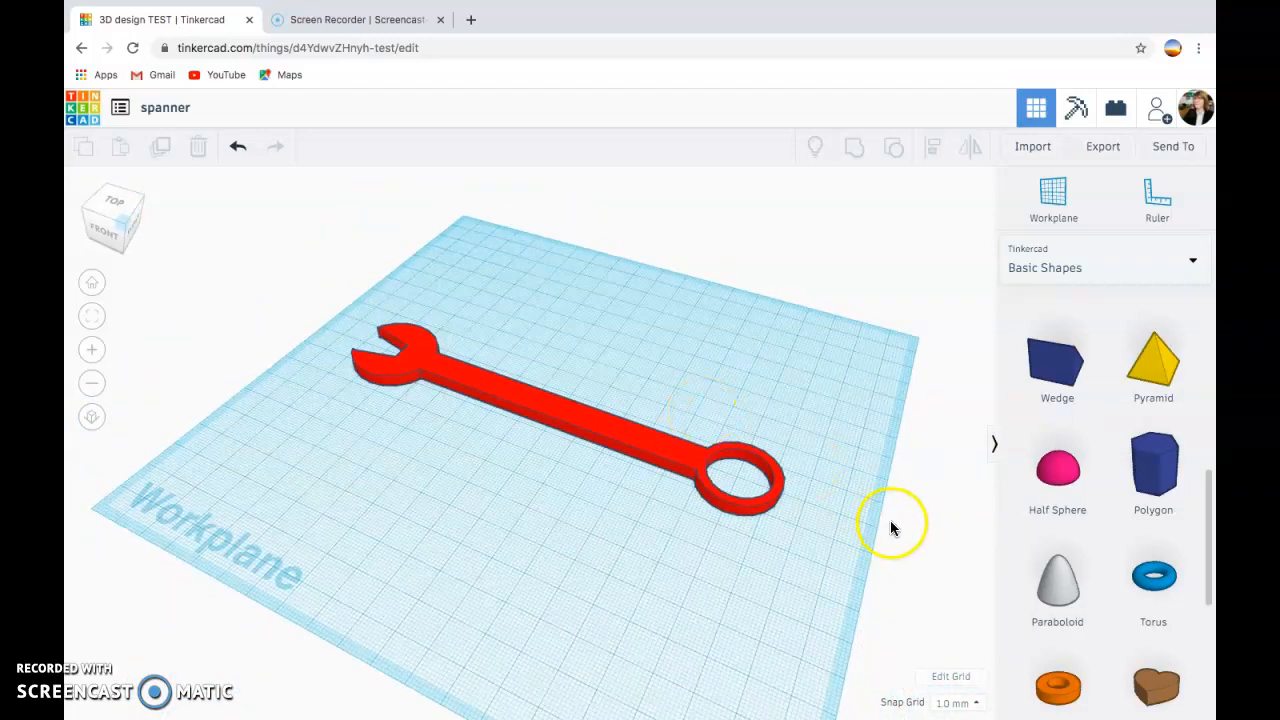
pyautogui.scroll(2, 762, 456)
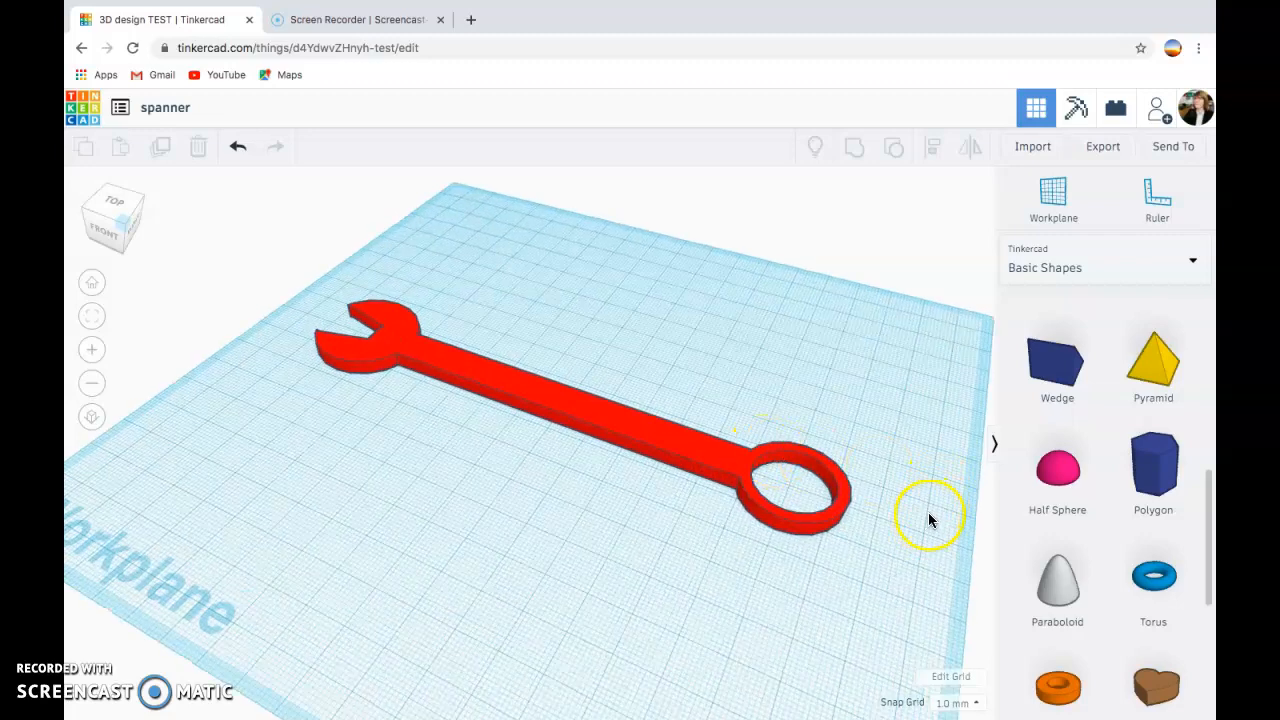
pyautogui.click(1078, 270)
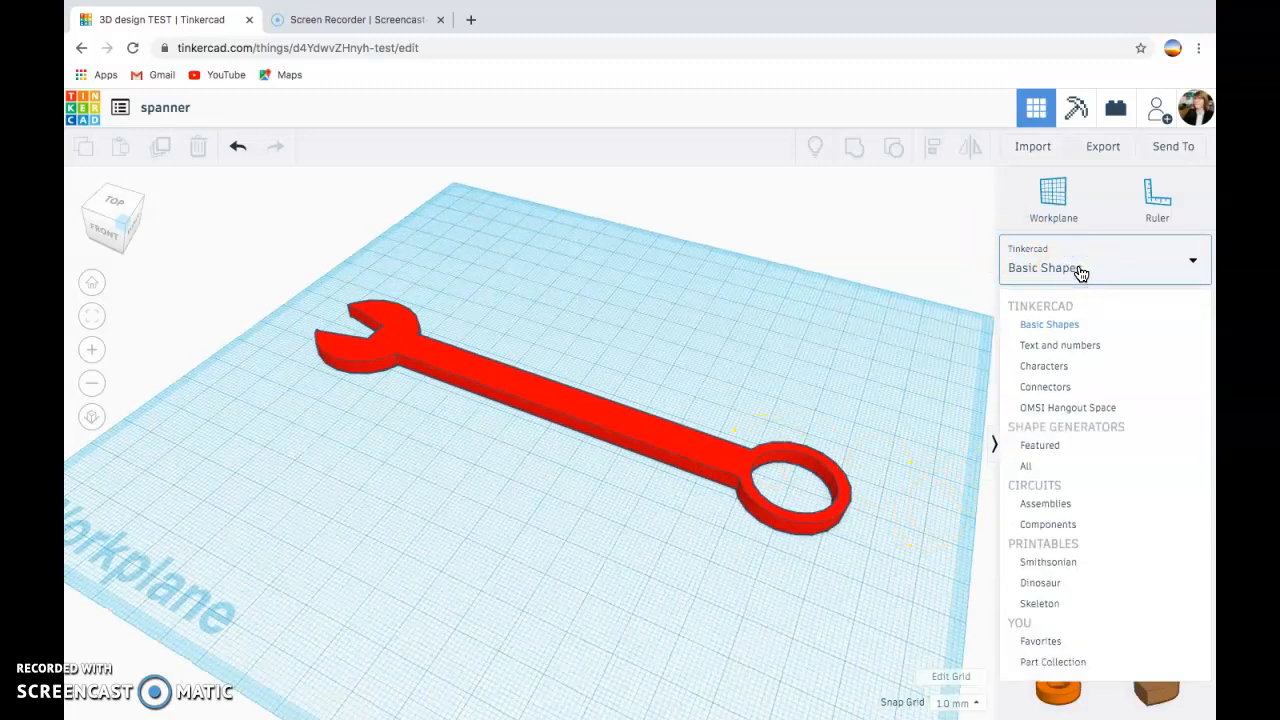
pyautogui.click(1073, 346)
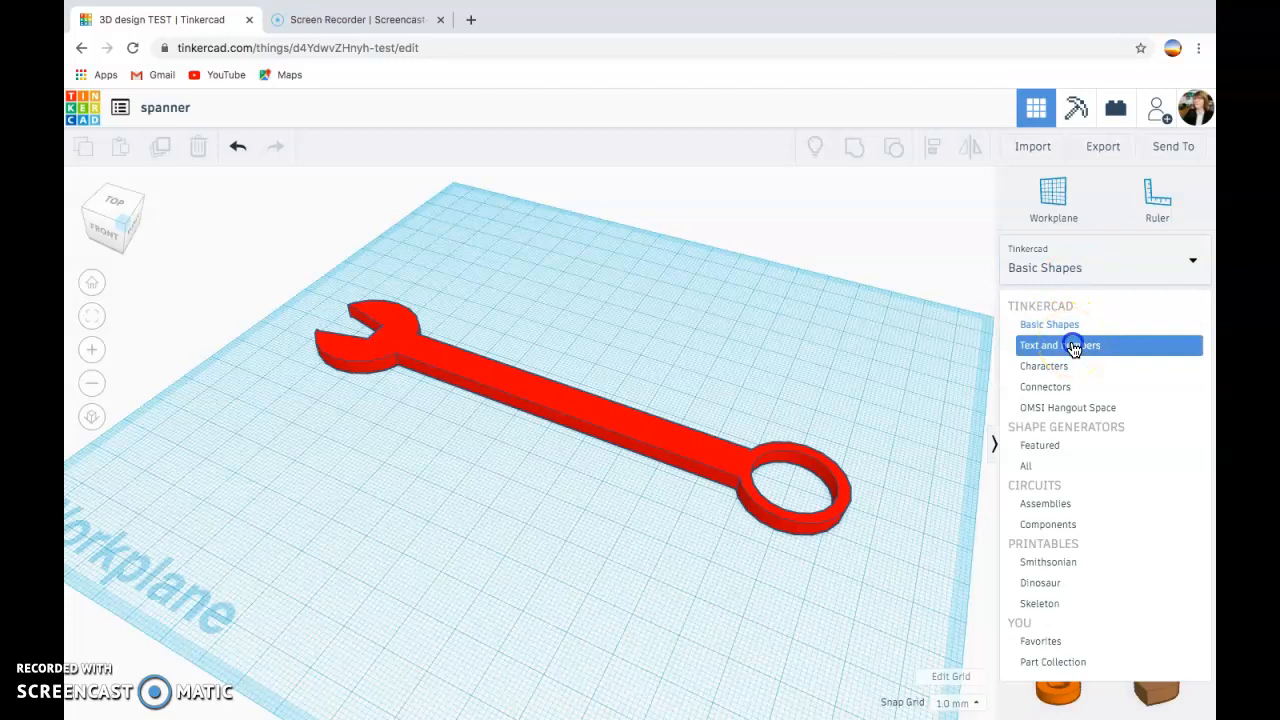
pyautogui.click(1069, 351)
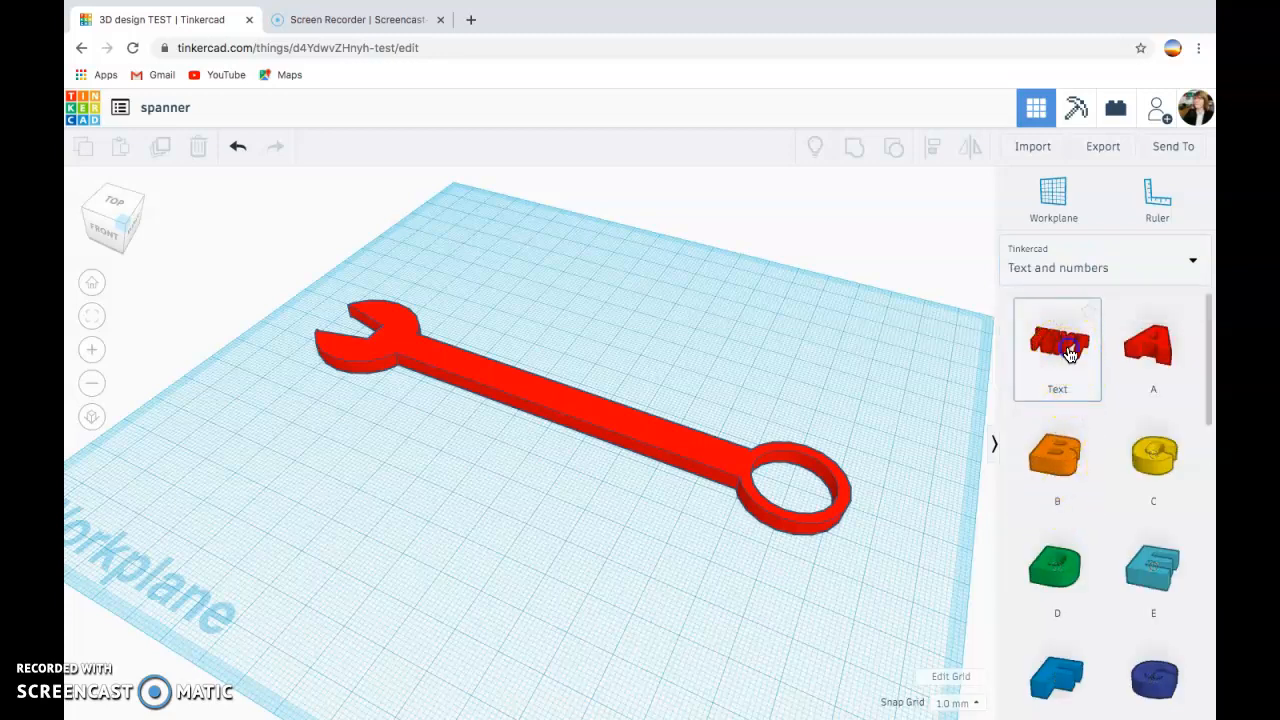
pyautogui.click(581, 412)
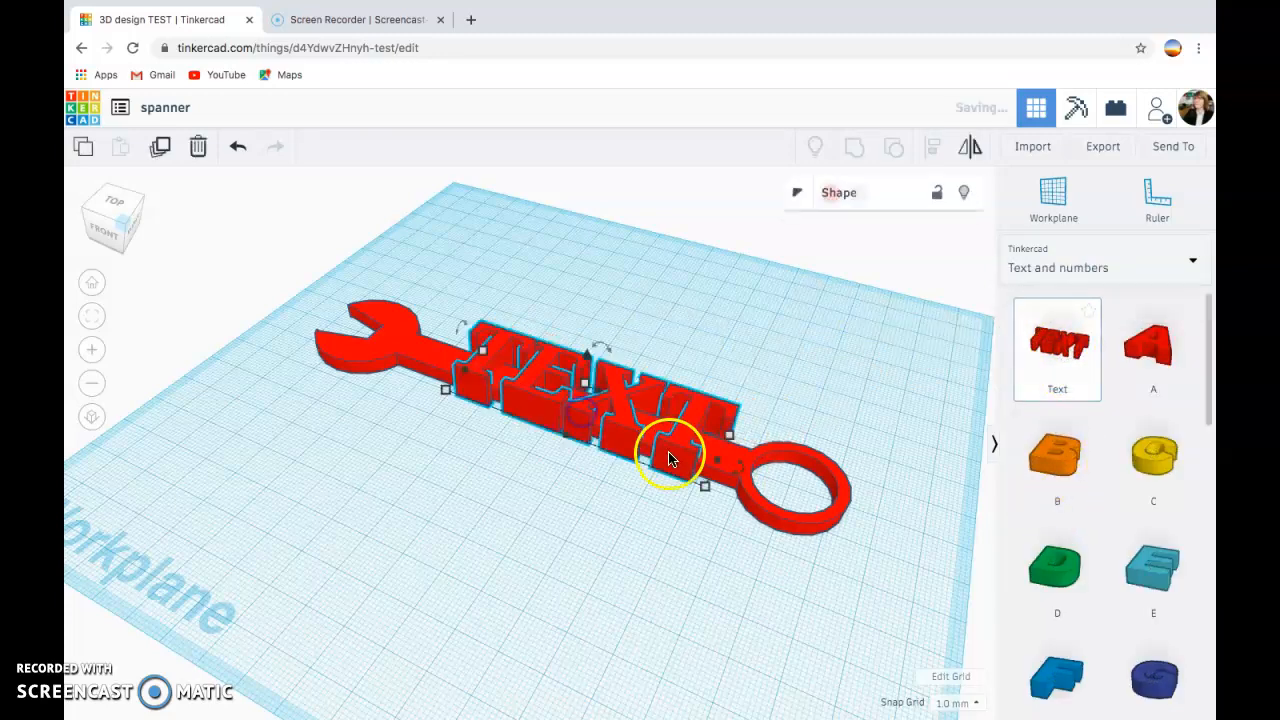
# Step: Resize the text shape to 8 mm wide and 40 mm long
pyautogui.click(801, 488)
pyautogui.write('8')
pyautogui.press('Return')
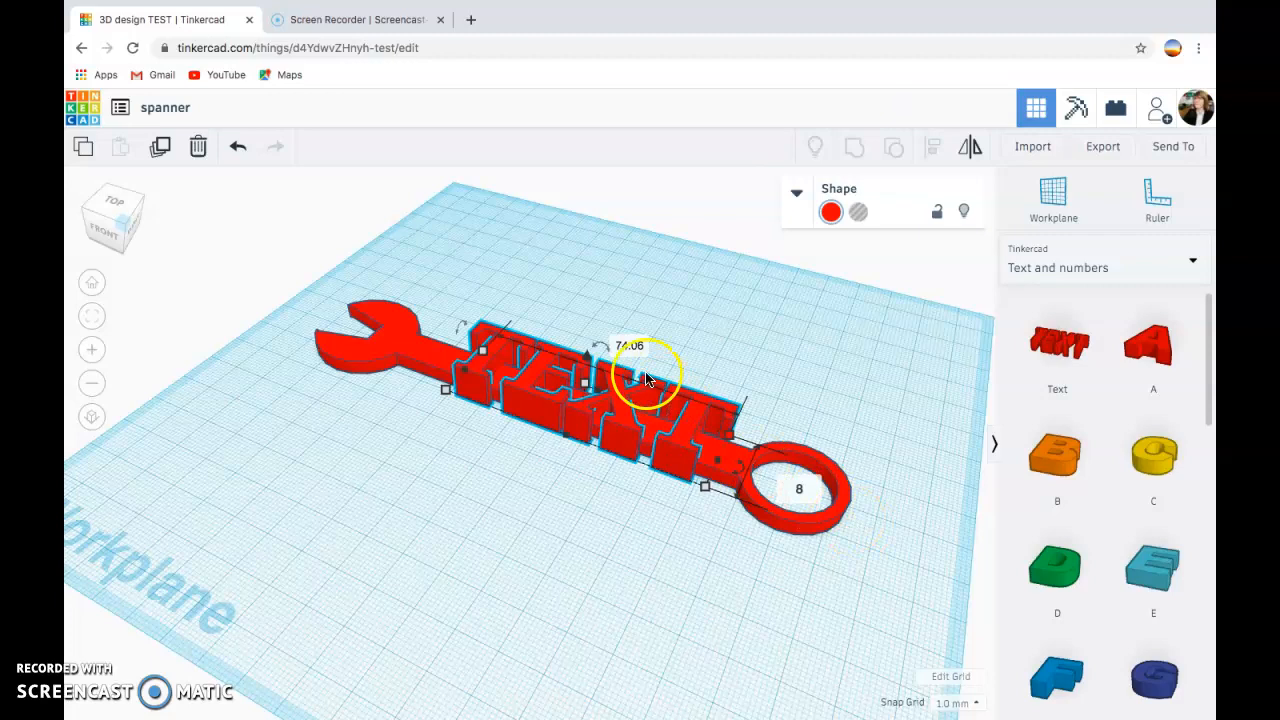
pyautogui.click(633, 346)
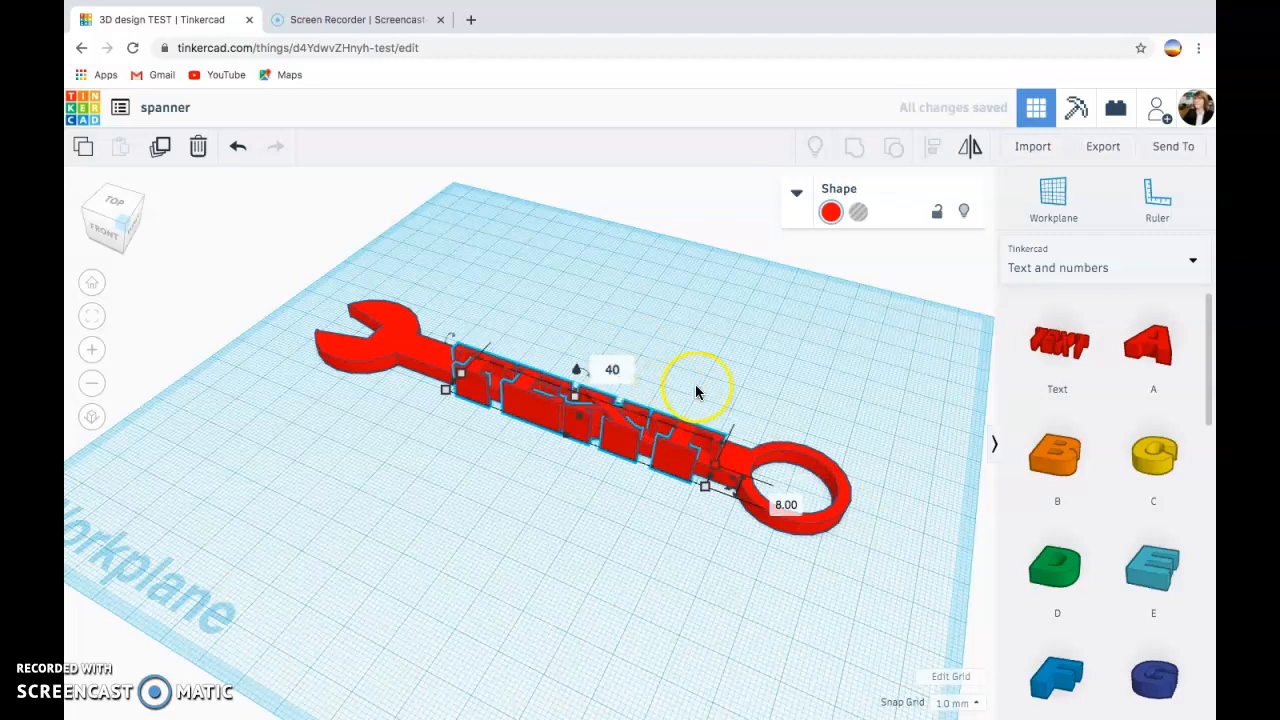
pyautogui.write('40')
pyautogui.press('Return')
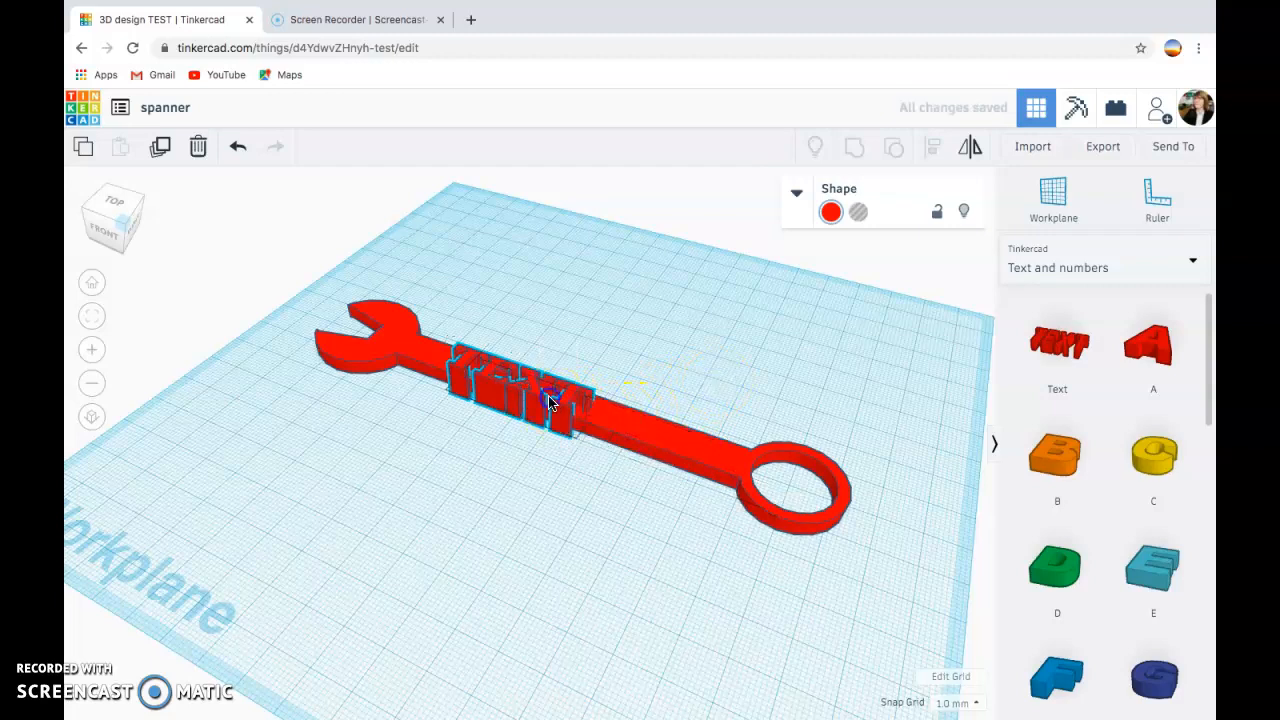
# Step: Reduce the text shape's height to 1 mm
pyautogui.moveTo(515, 378); pyautogui.dragTo(515, 393)
pyautogui.click(591, 398)
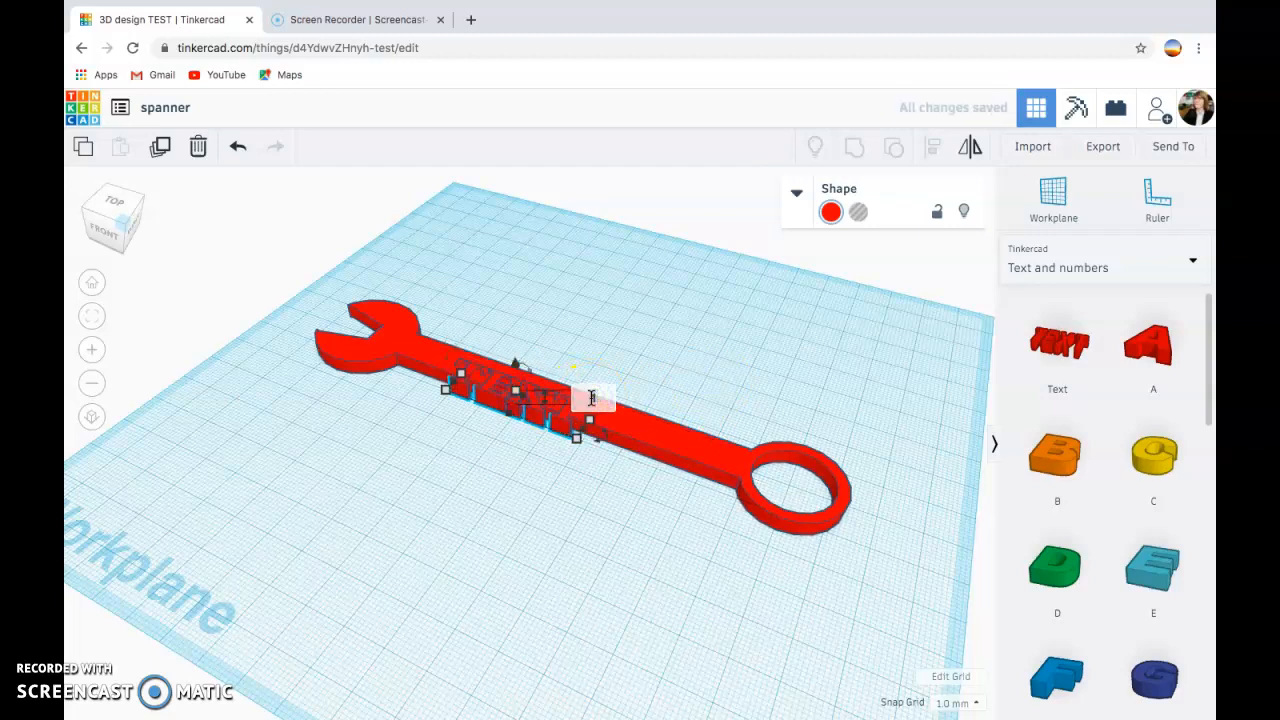
pyautogui.write('1')
pyautogui.click(557, 420)
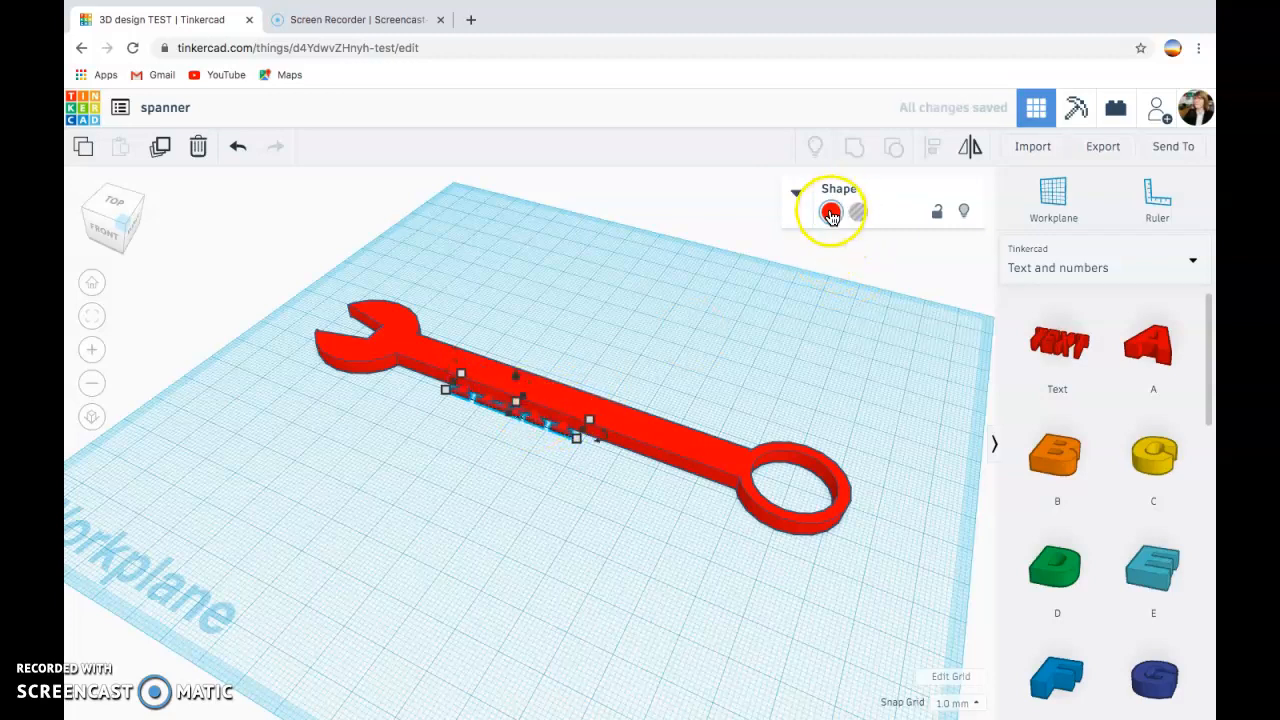
# Step: Colour the text yellow and move it off the bar onto the empty workplane in front of the spanner
pyautogui.click(831, 212)
pyautogui.click(896, 318)
pyautogui.click(530, 412)
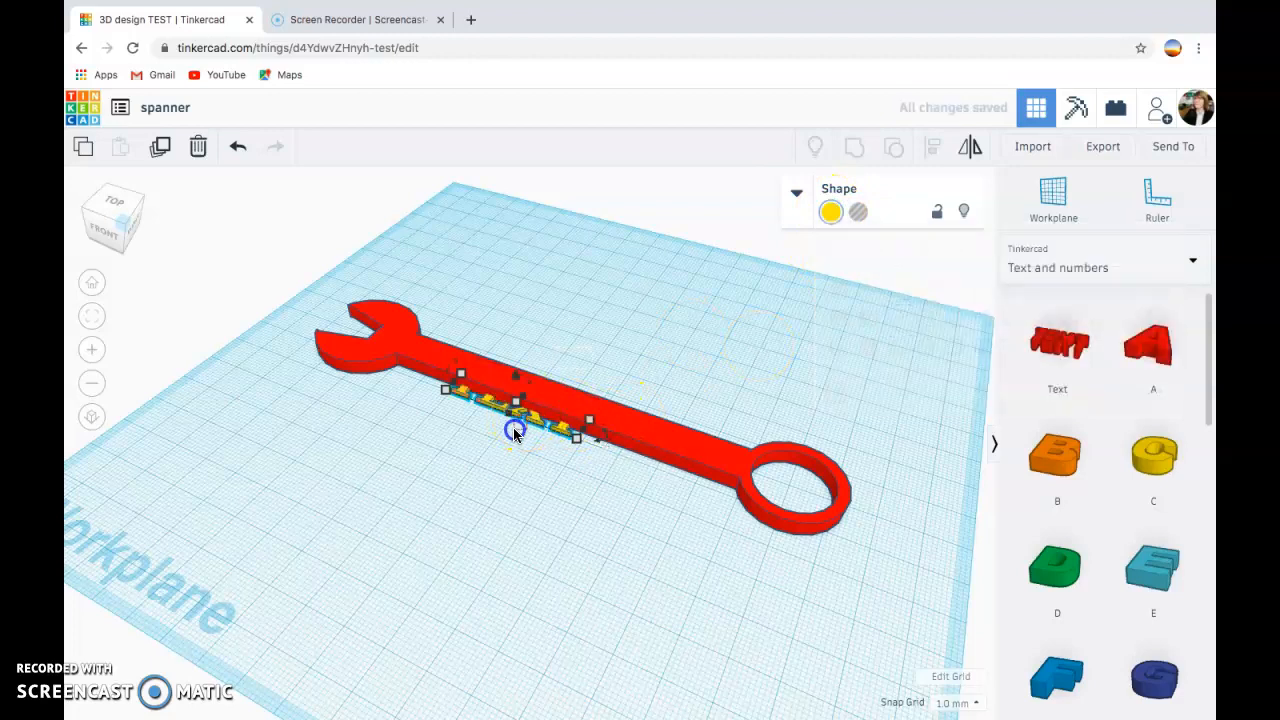
pyautogui.click(530, 420)
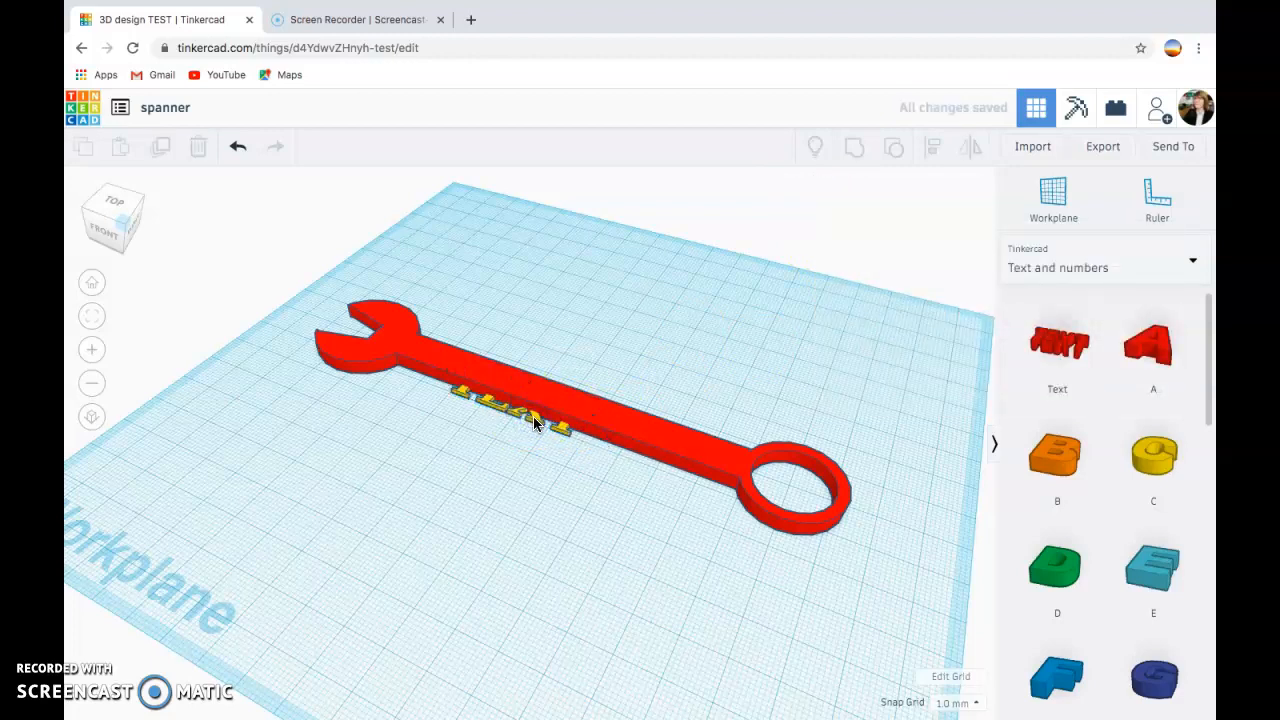
pyautogui.moveTo(535, 422); pyautogui.dragTo(498, 492)
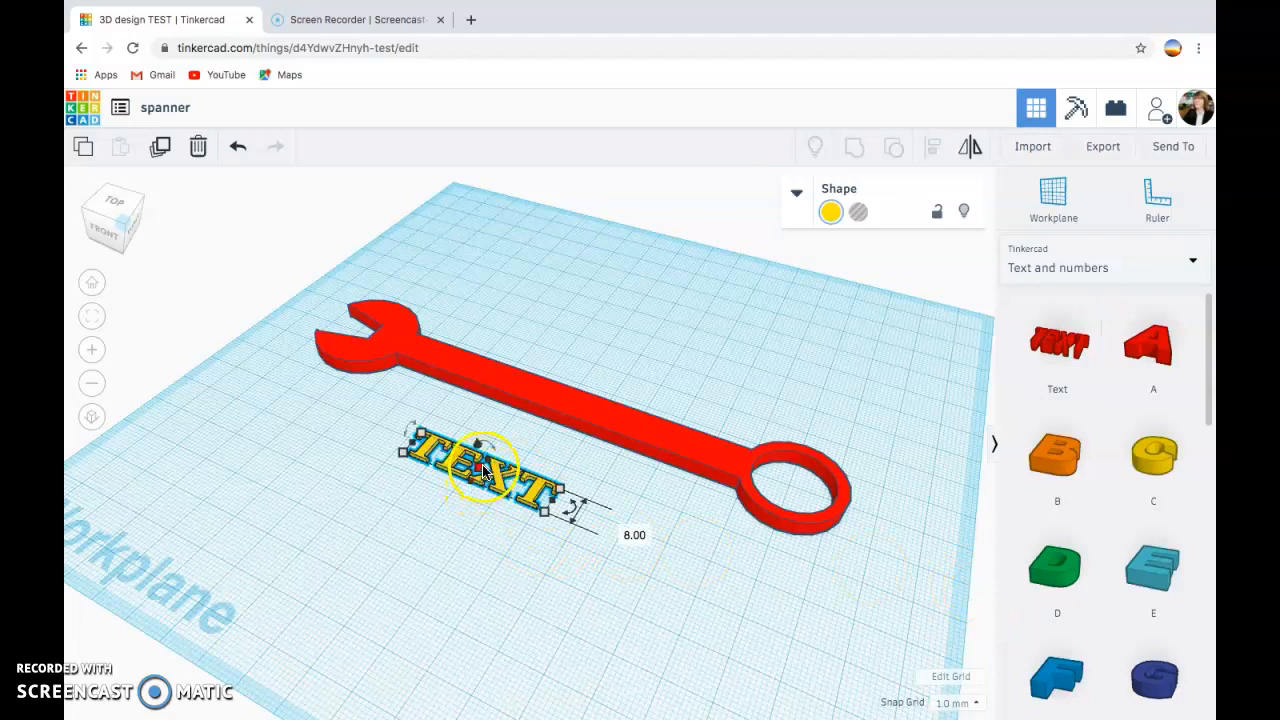
# Step: Change the wording of the yellow text shape to "spanner"
pyautogui.click(797, 193)
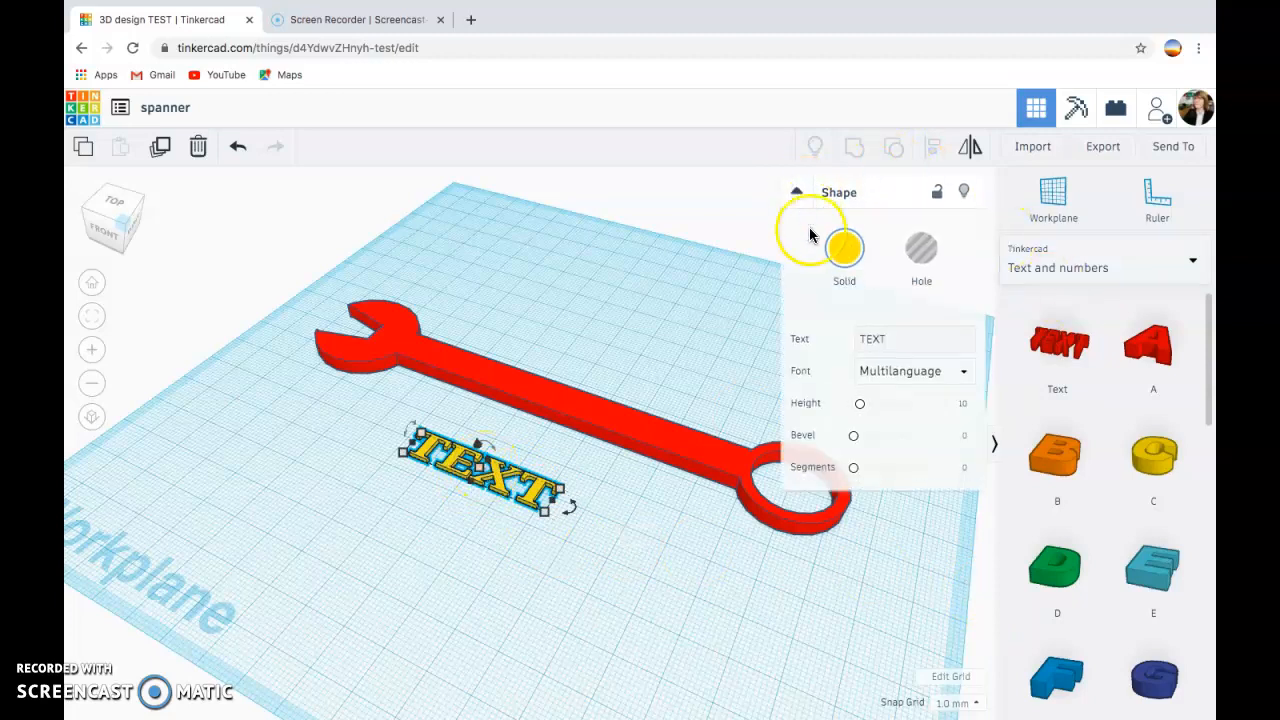
pyautogui.click(900, 338)
pyautogui.click(797, 192)
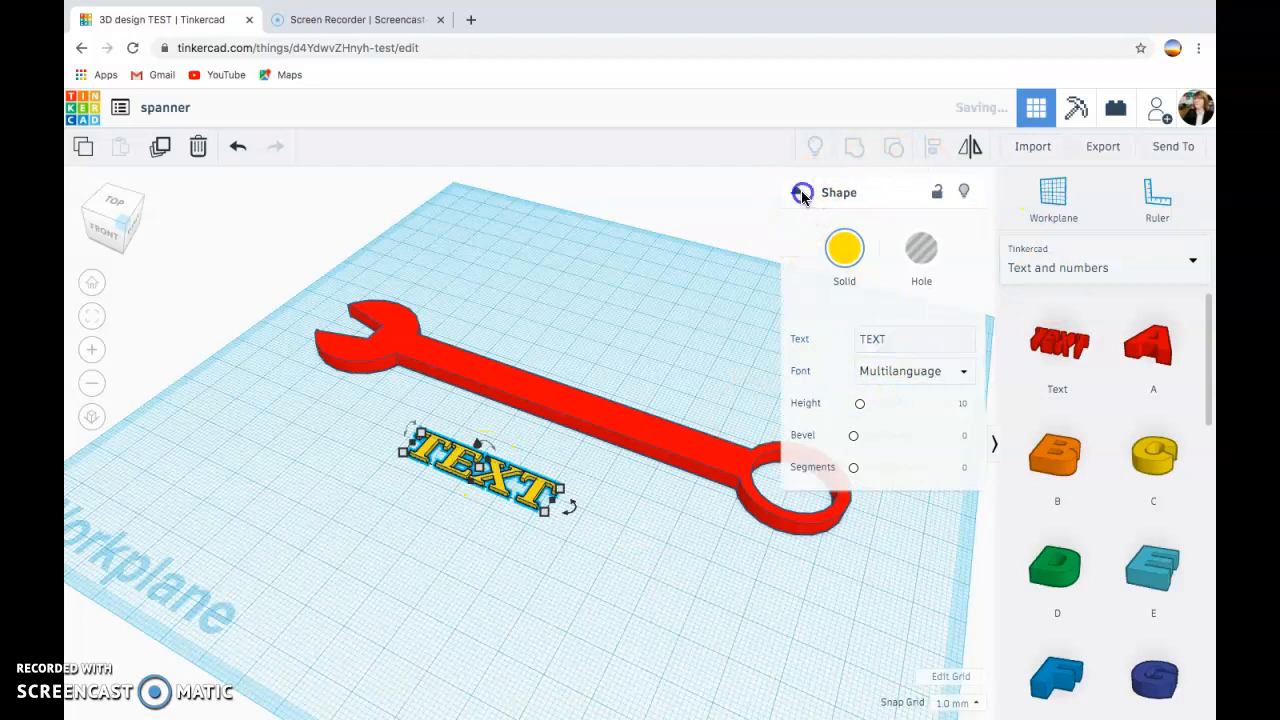
pyautogui.click(797, 192)
pyautogui.click(895, 340)
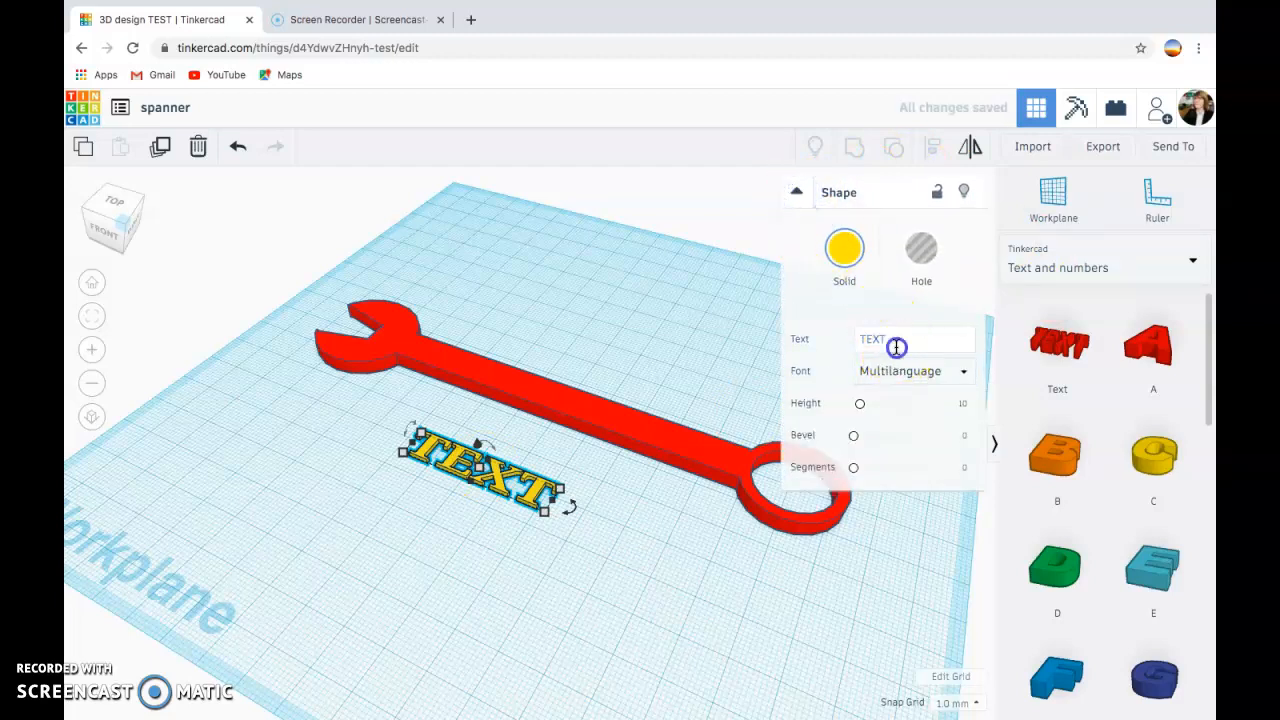
pyautogui.press('BackSpace')
pyautogui.press('BackSpace')
pyautogui.press('BackSpace')
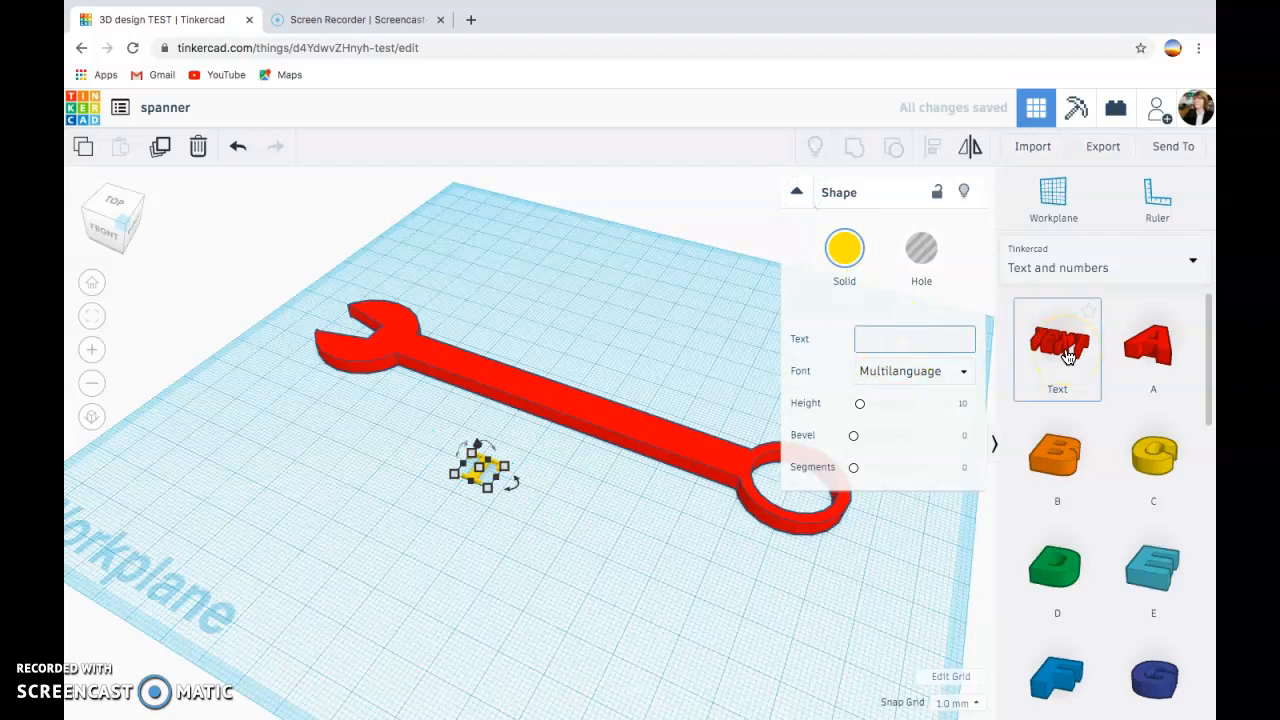
pyautogui.write('spanner')
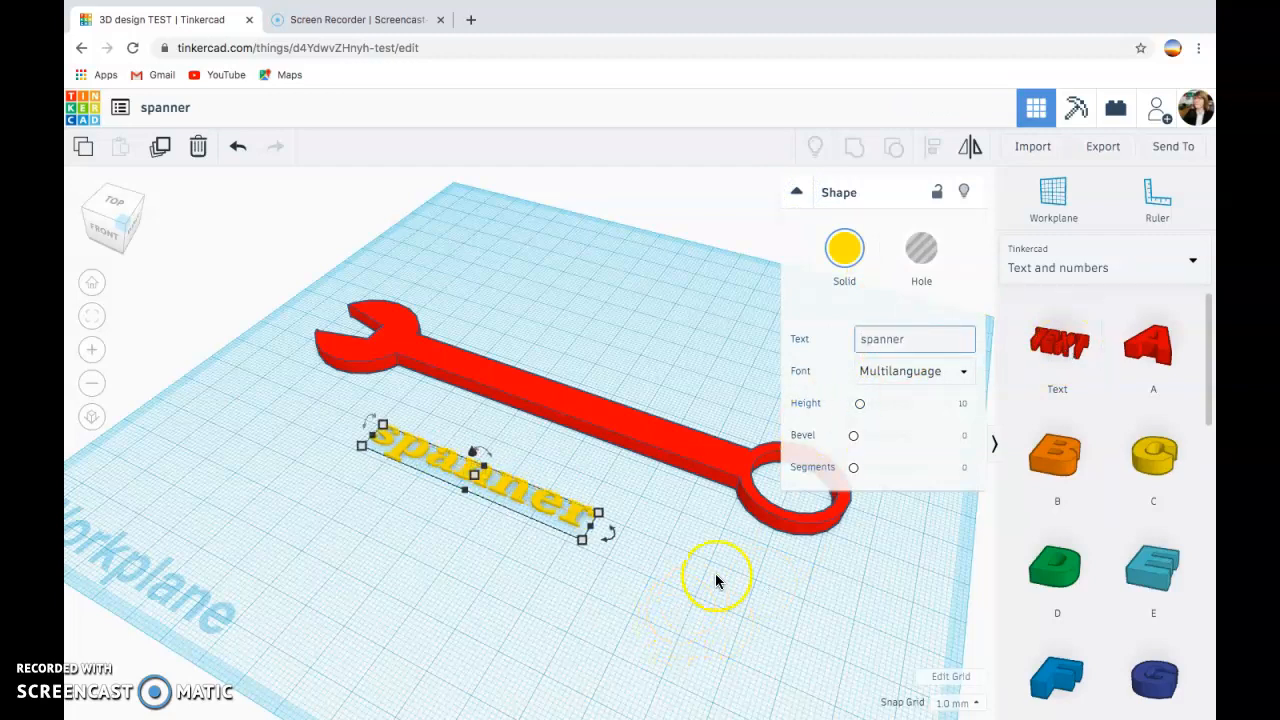
pyautogui.click(707, 580)
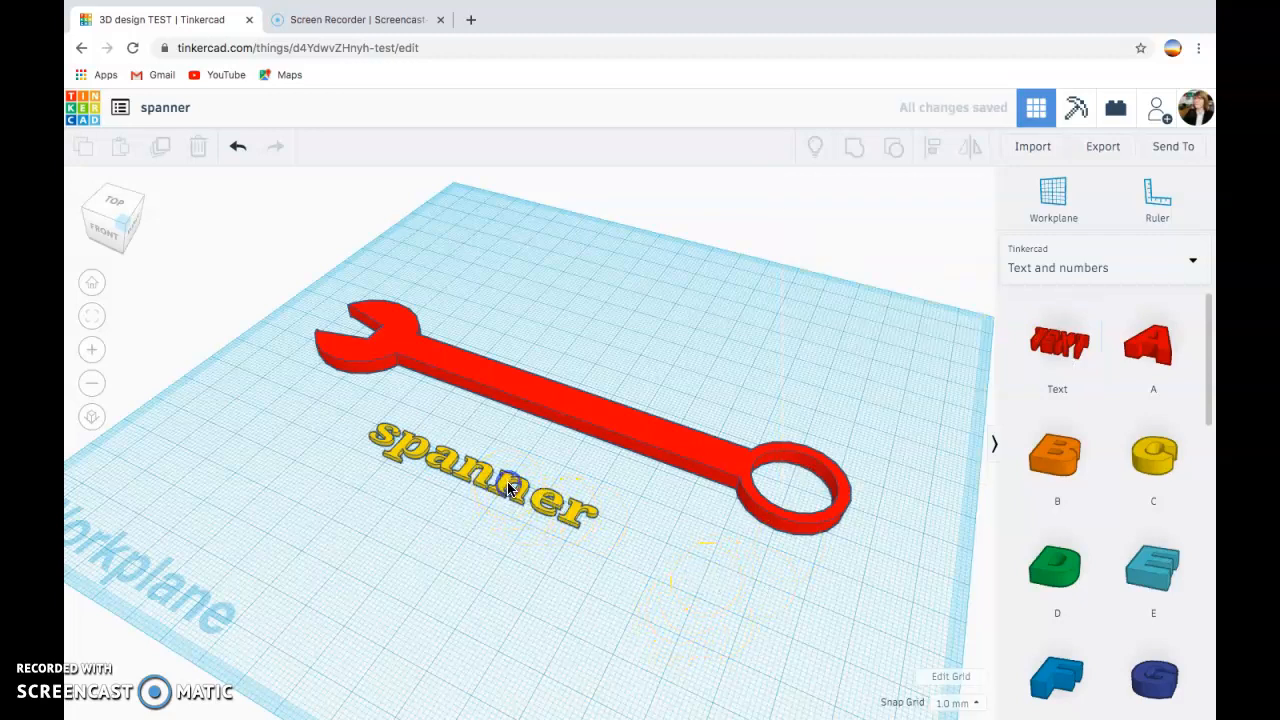
# Step: Set the "spanner" text's height to 5 mm and move it onto the spanner's bar
pyautogui.click(490, 481)
pyautogui.moveTo(482, 478); pyautogui.dragTo(554, 474)
pyautogui.click(552, 467)
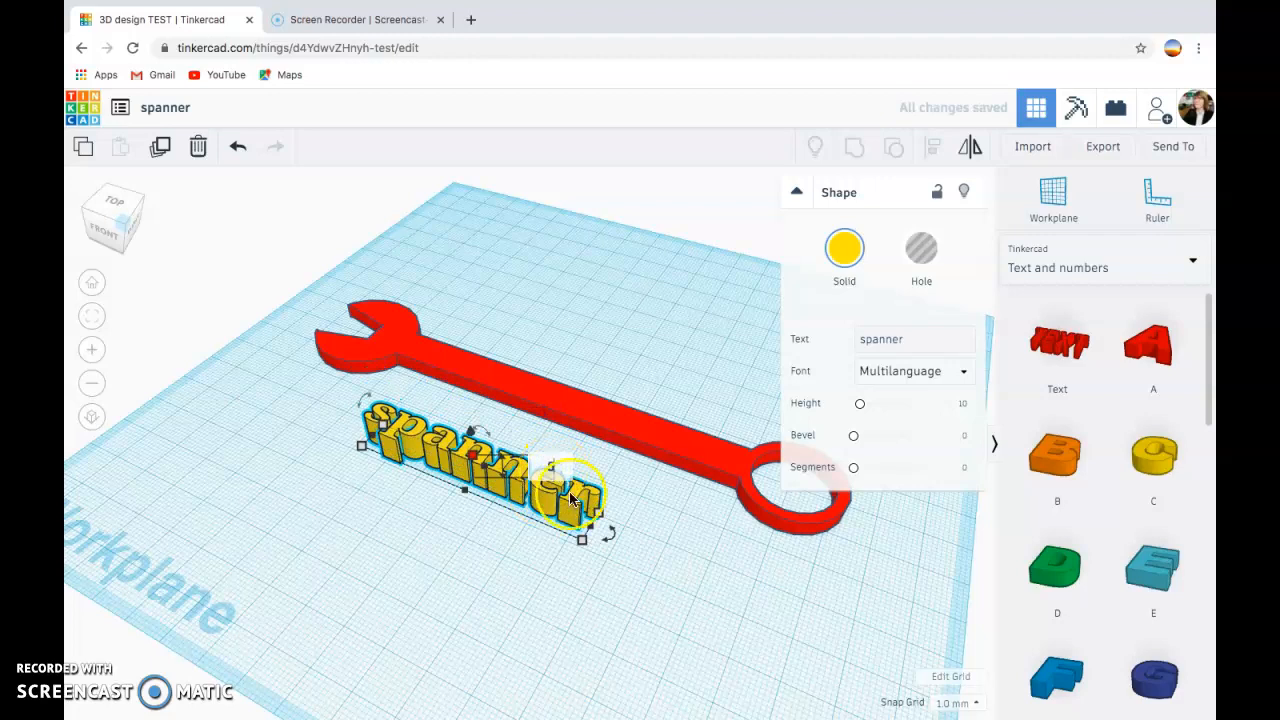
pyautogui.write('5')
pyautogui.press('Return')
pyautogui.click(641, 534)
pyautogui.moveTo(507, 484); pyautogui.dragTo(567, 405)
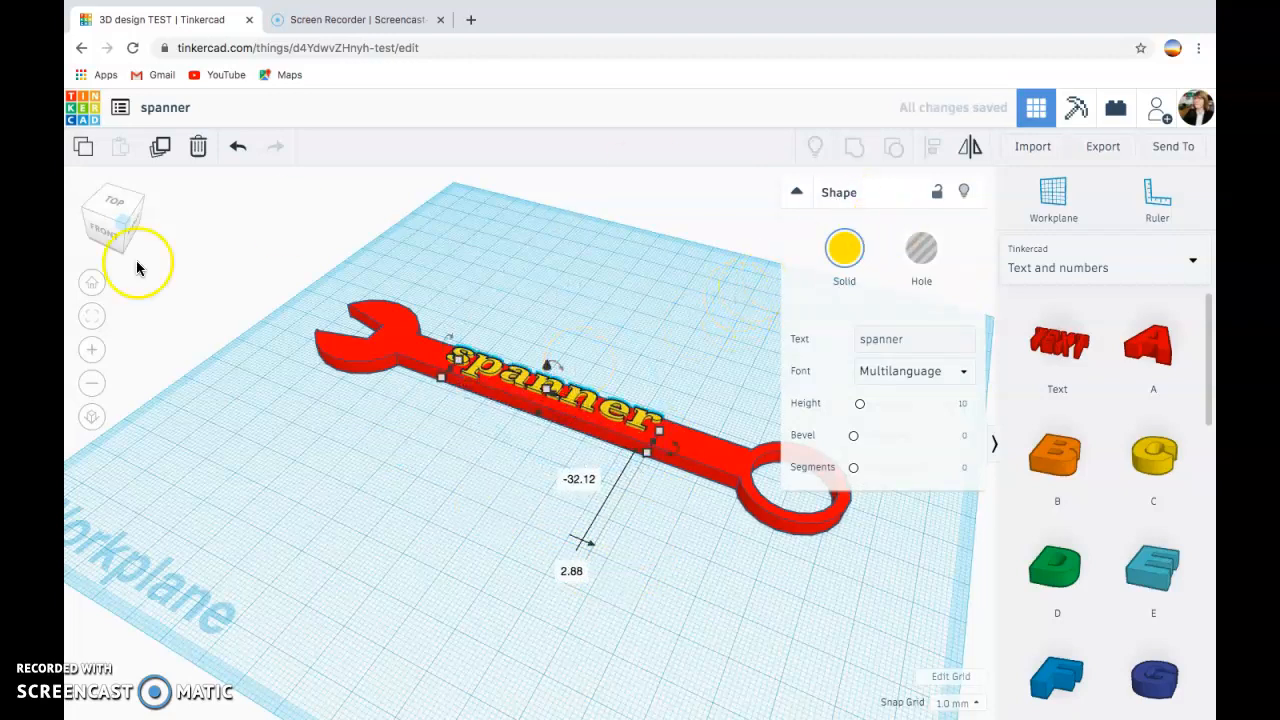
# Step: From the top view, set the "spanner" text's width across the bar to 8 mm
pyautogui.click(118, 207)
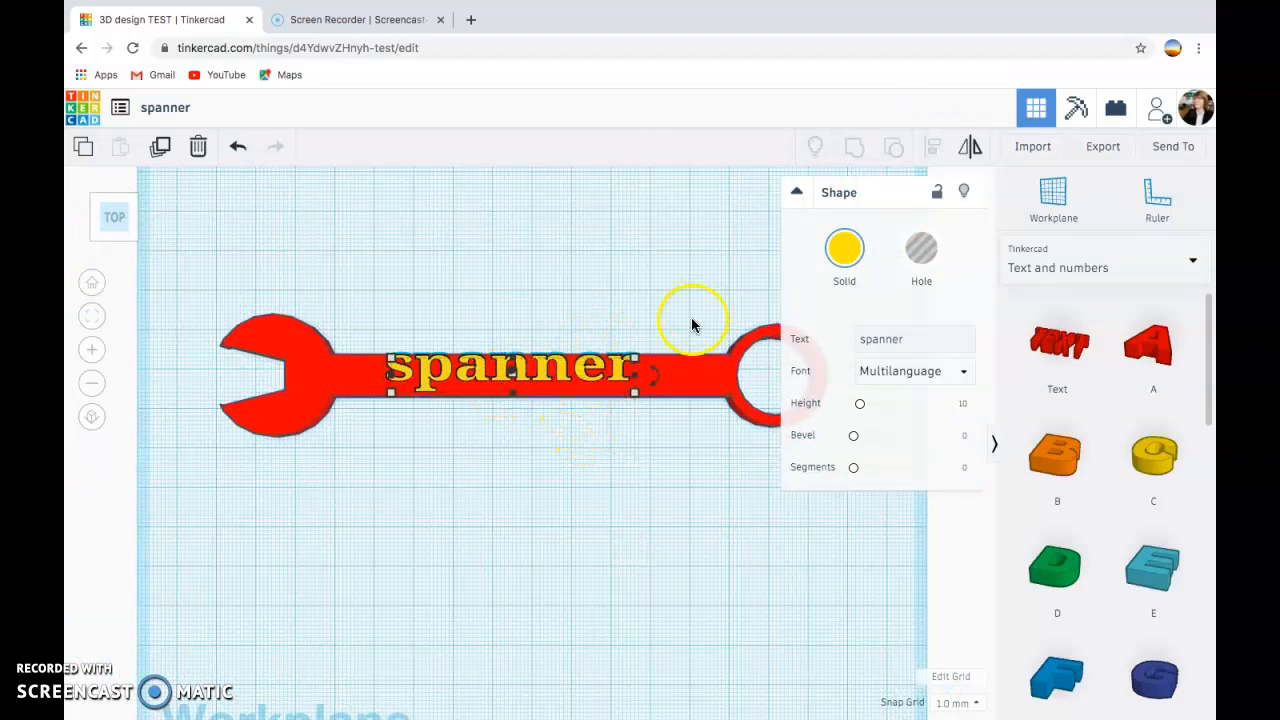
pyautogui.scroll(-1, 497, 330)
pyautogui.click(796, 191)
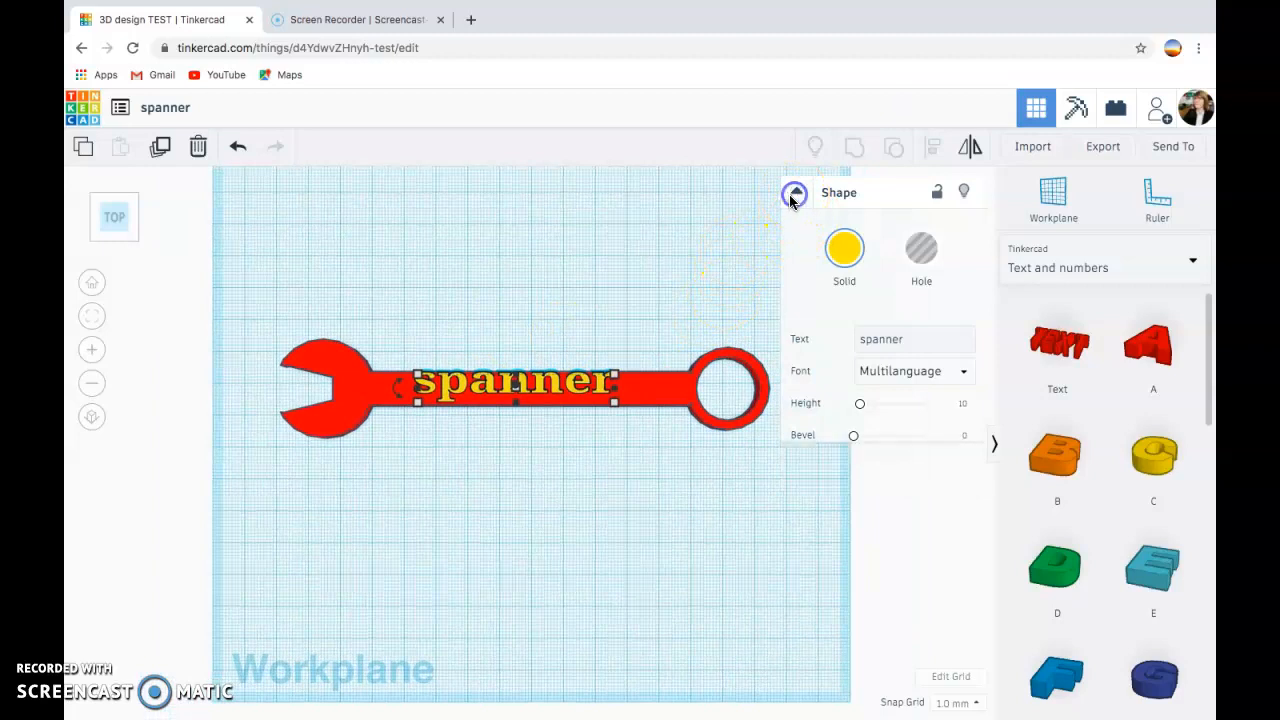
pyautogui.moveTo(415, 383)
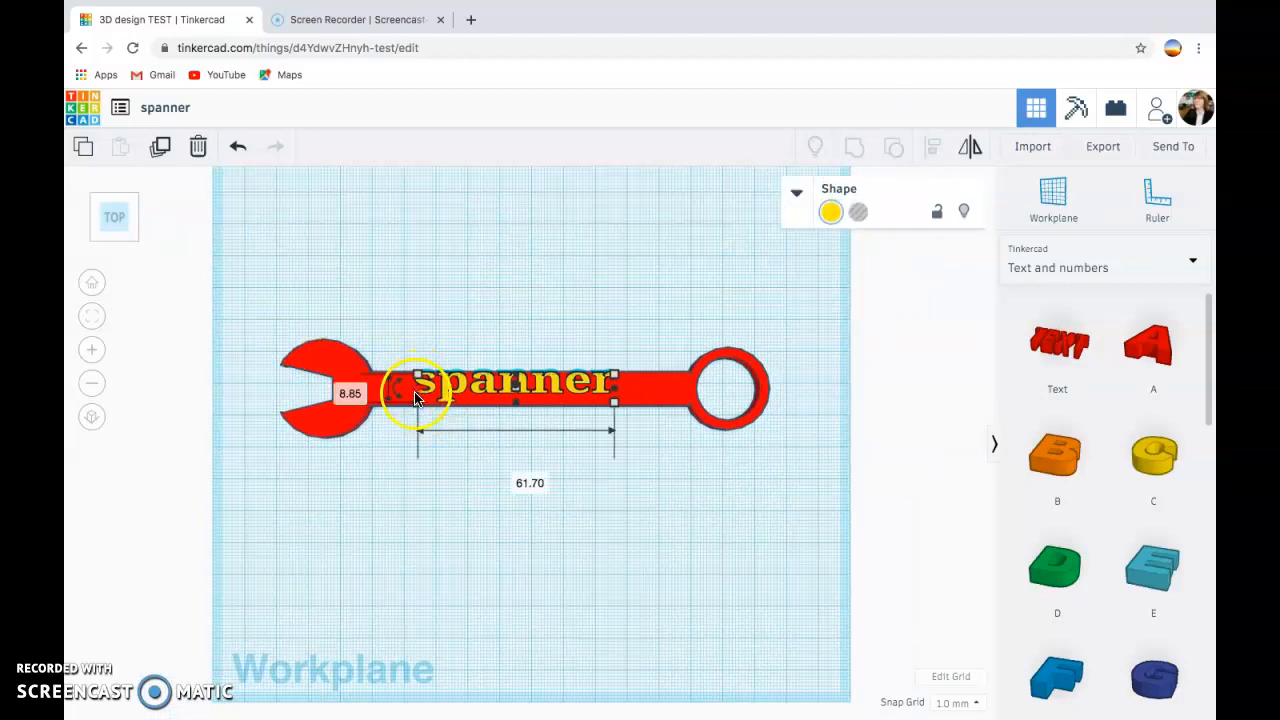
pyautogui.click(350, 395)
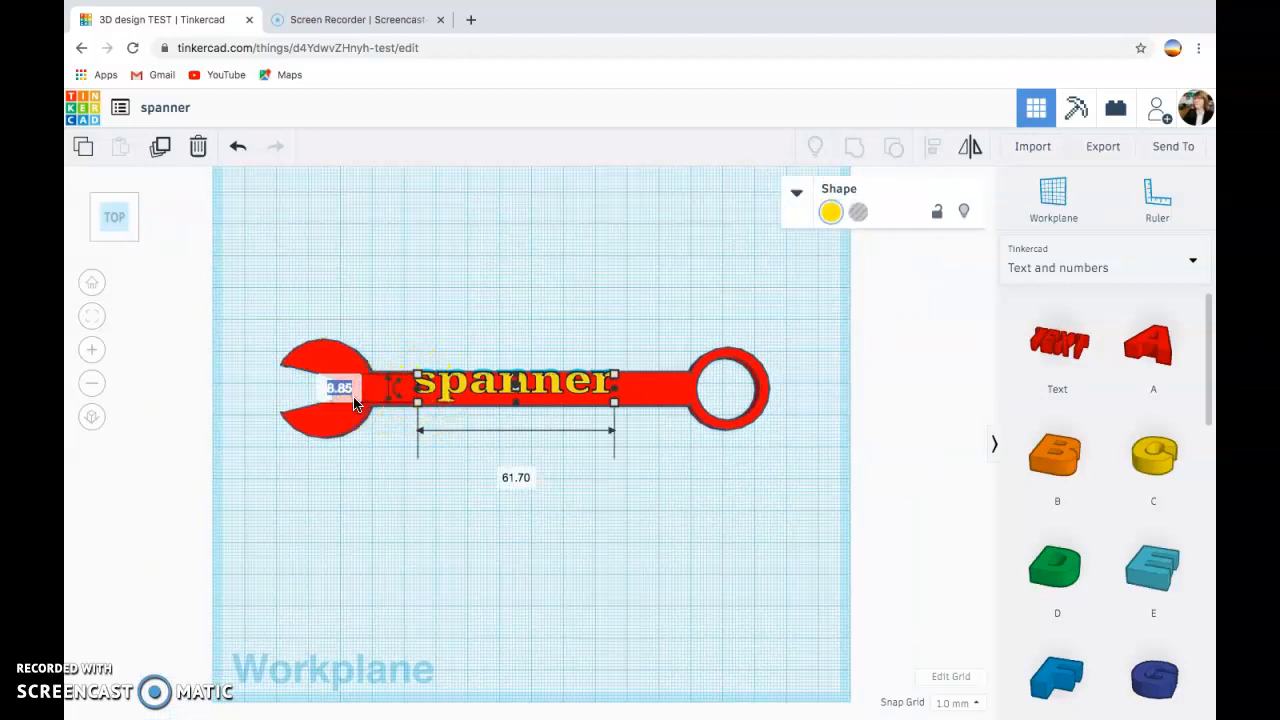
pyautogui.press('Return')
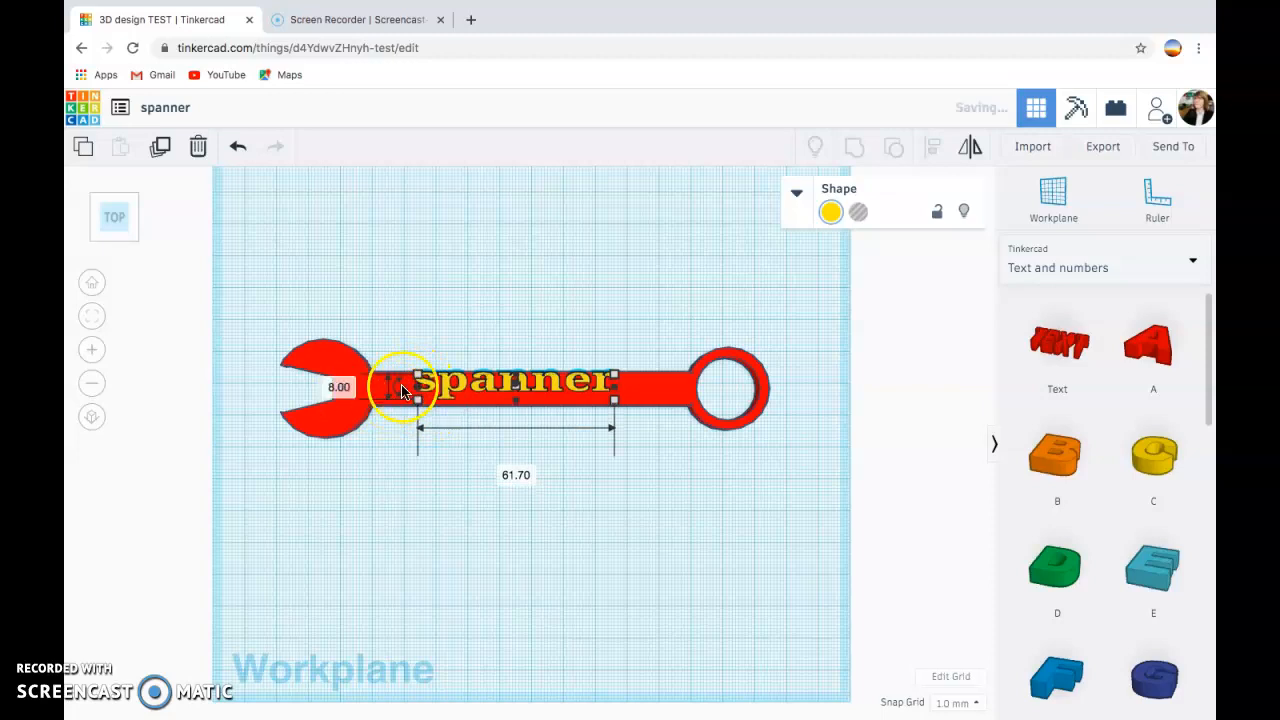
# Step: Align the text and the spanner on their centres across the width of the bar
pyautogui.moveTo(249, 309); pyautogui.dragTo(818, 507)
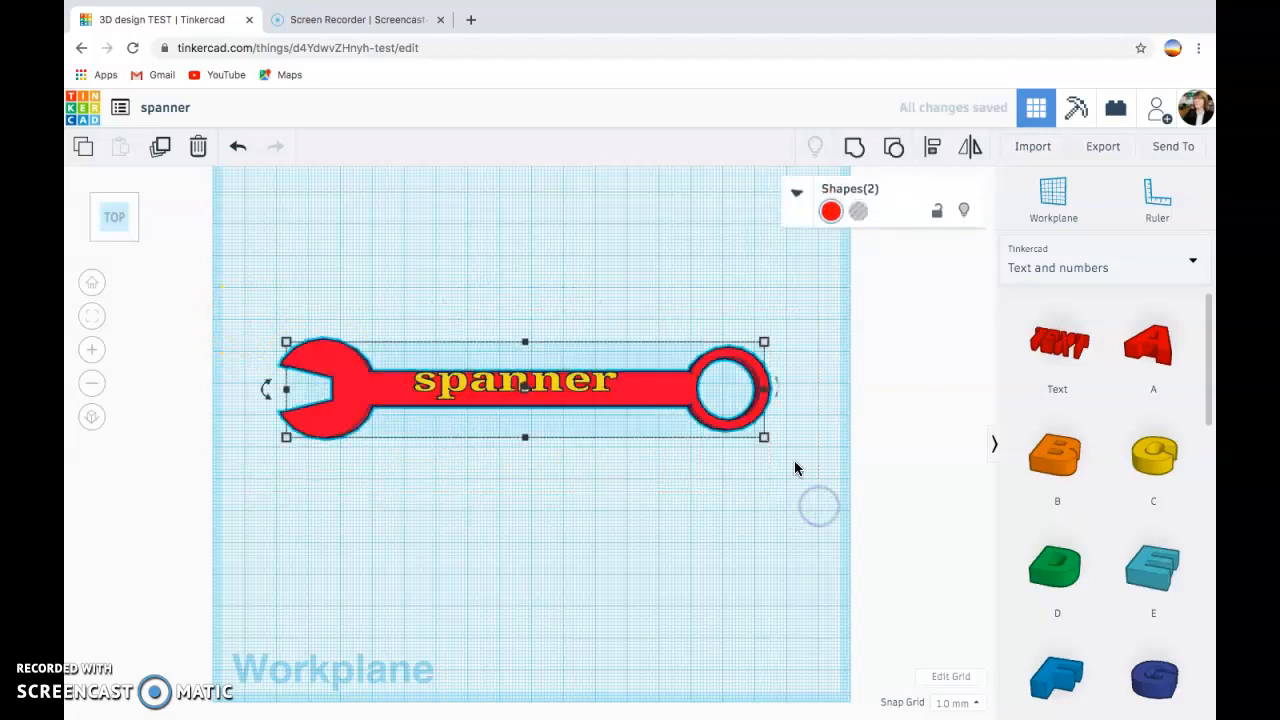
pyautogui.click(934, 150)
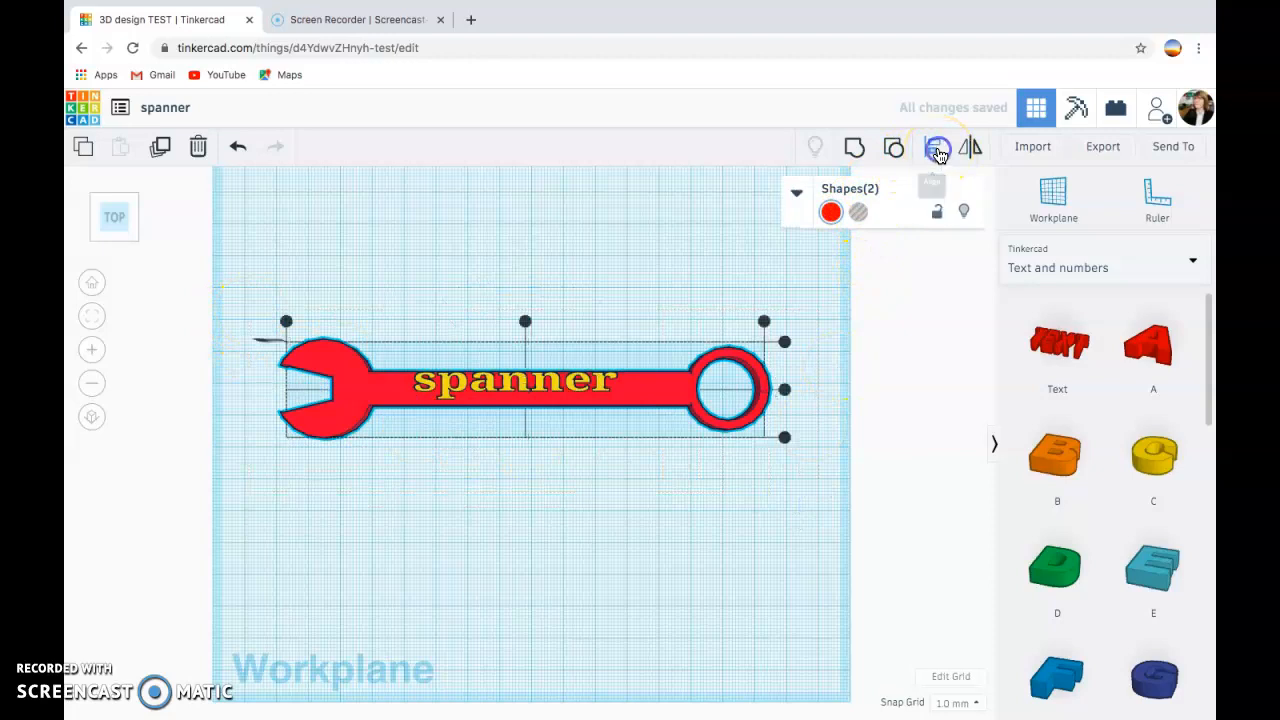
pyautogui.click(784, 389)
pyautogui.click(789, 392)
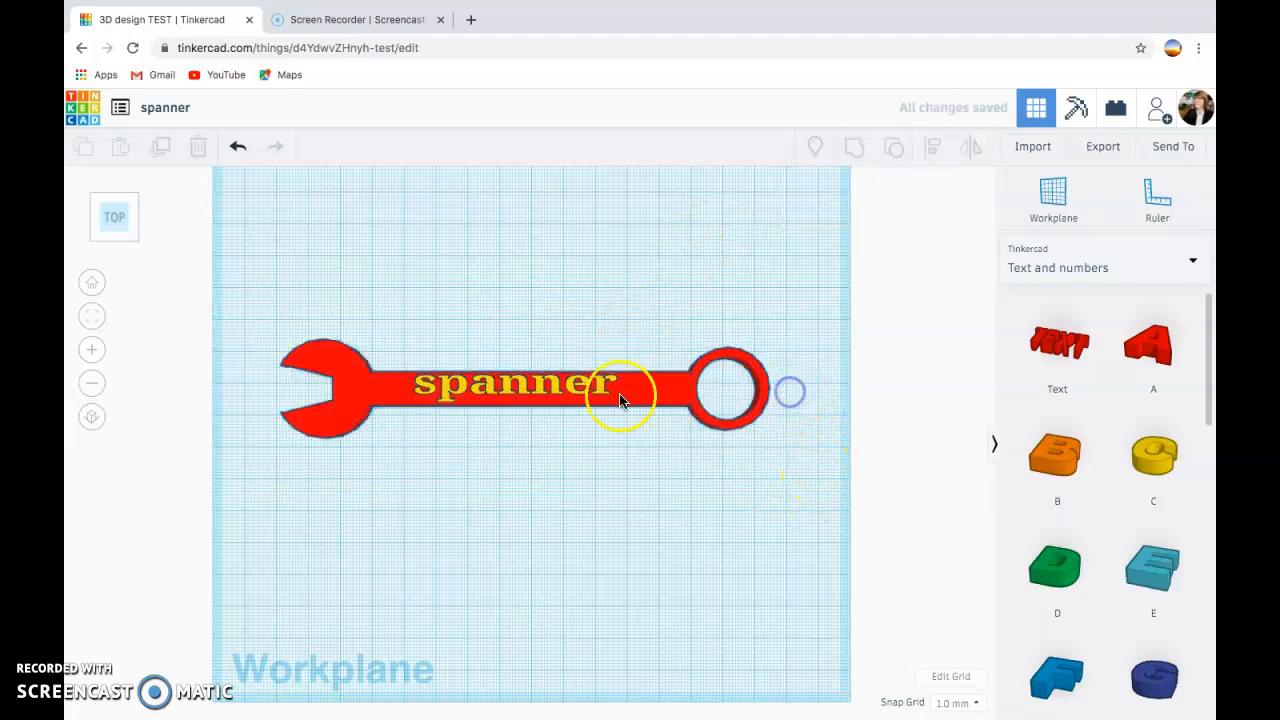
# Step: Align the text and the spanner on their centres along the spanner's length
pyautogui.click(532, 388)
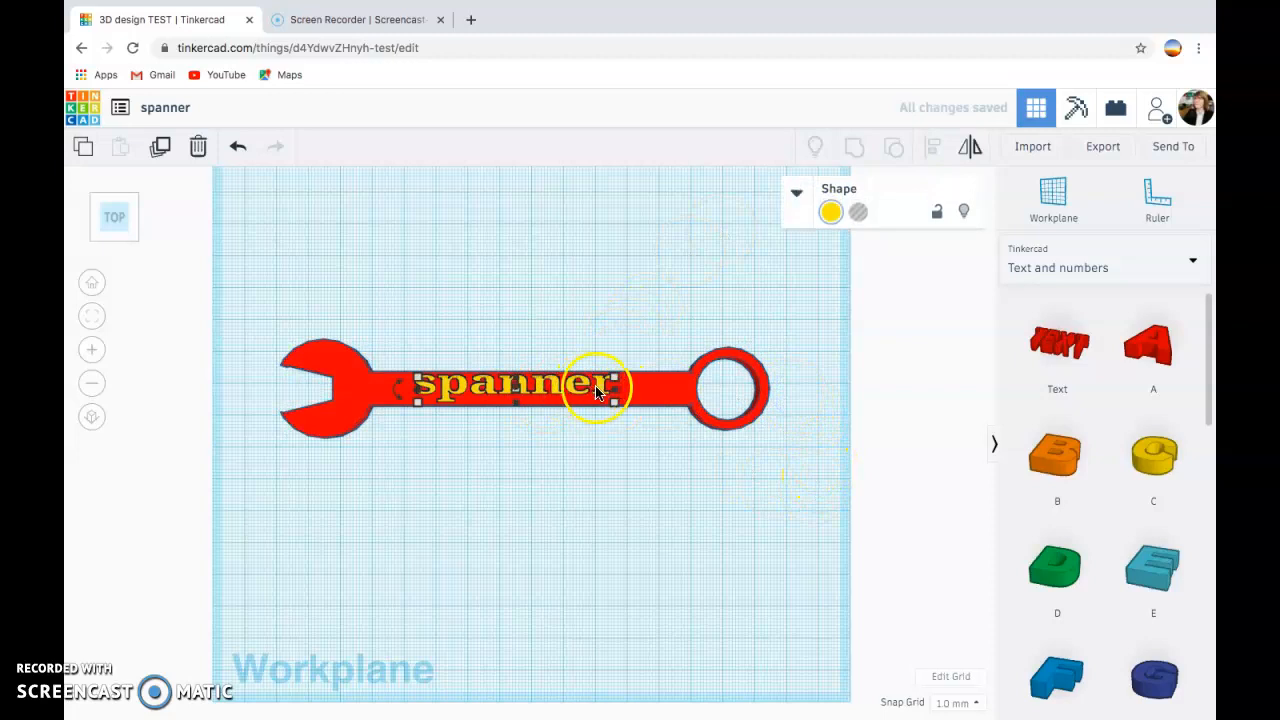
pyautogui.click(529, 383)
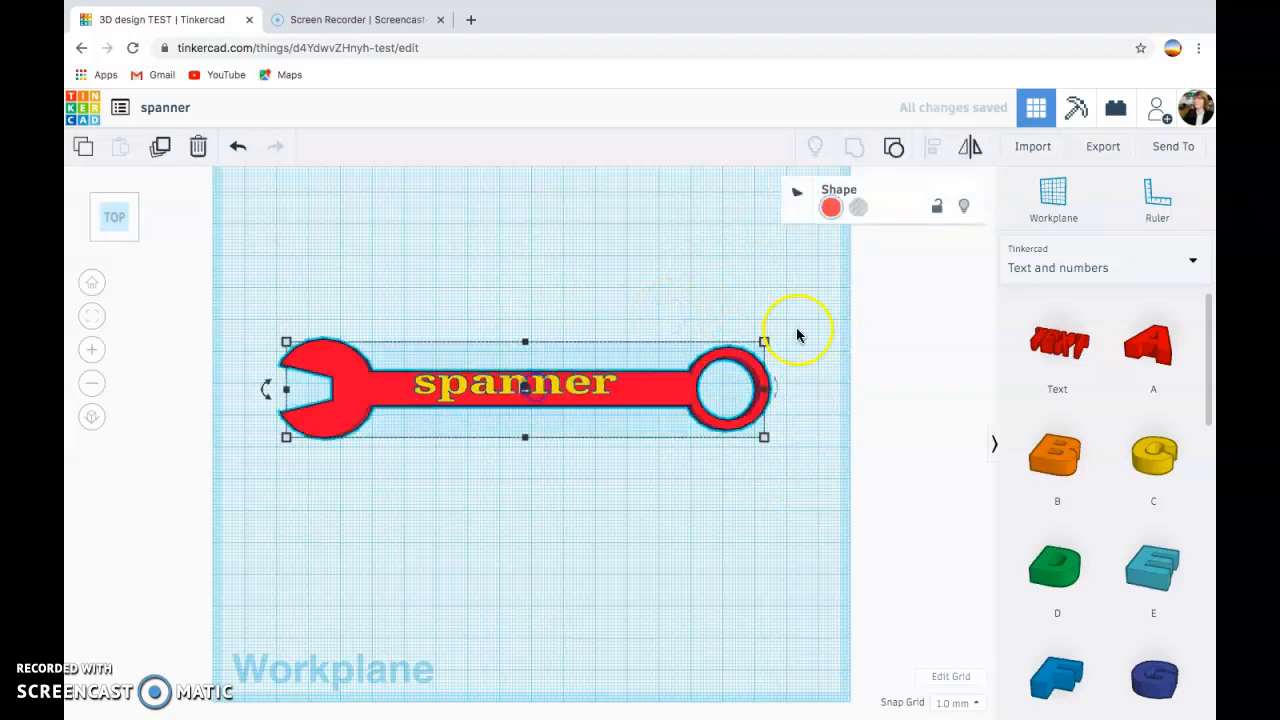
pyautogui.moveTo(844, 304); pyautogui.dragTo(237, 506)
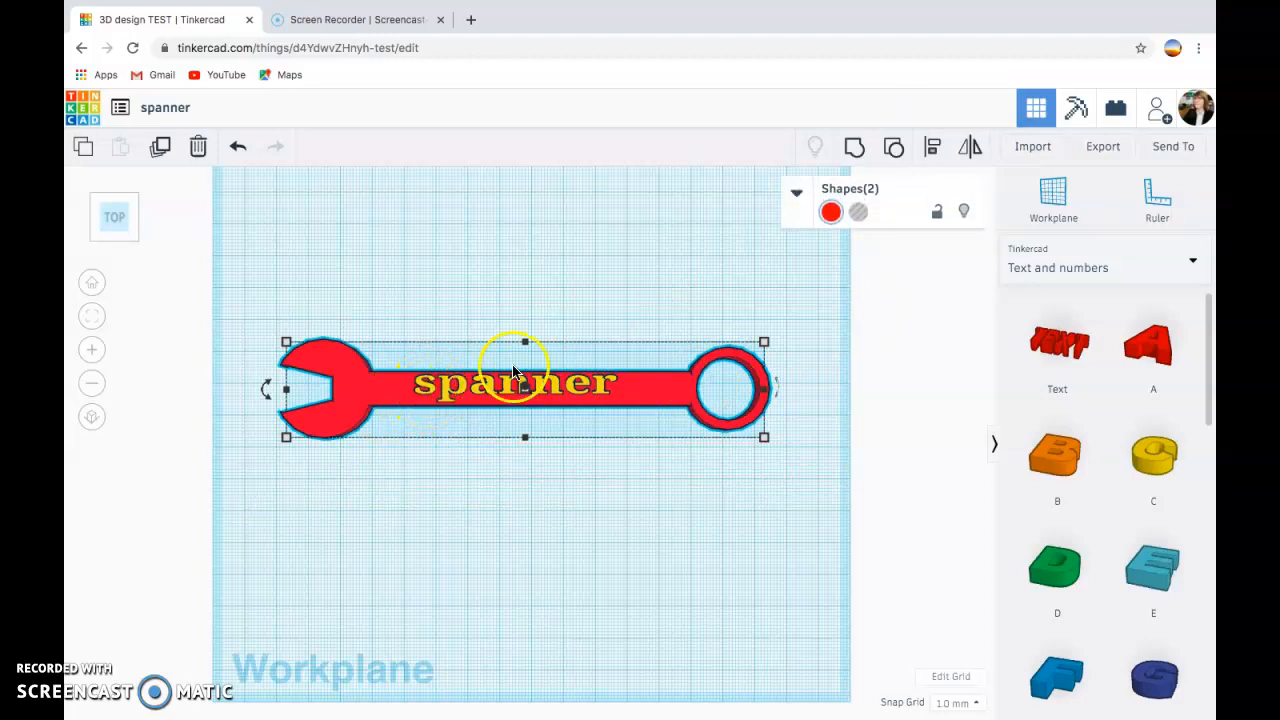
pyautogui.click(932, 147)
pyautogui.click(525, 322)
pyautogui.click(655, 255)
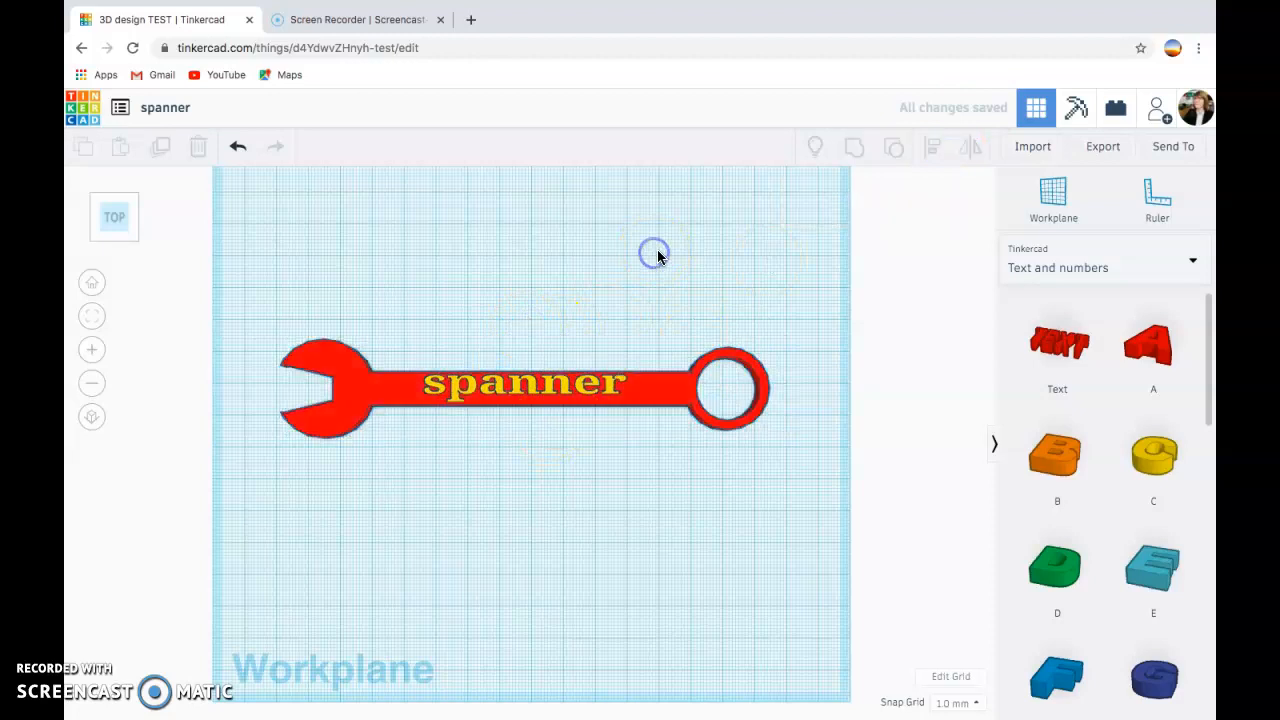
# Step: View the lettered spanner at an angle and take the browser window out of full-screen mode
pyautogui.moveTo(602, 491); pyautogui.dragTo(471, 394, button='right')
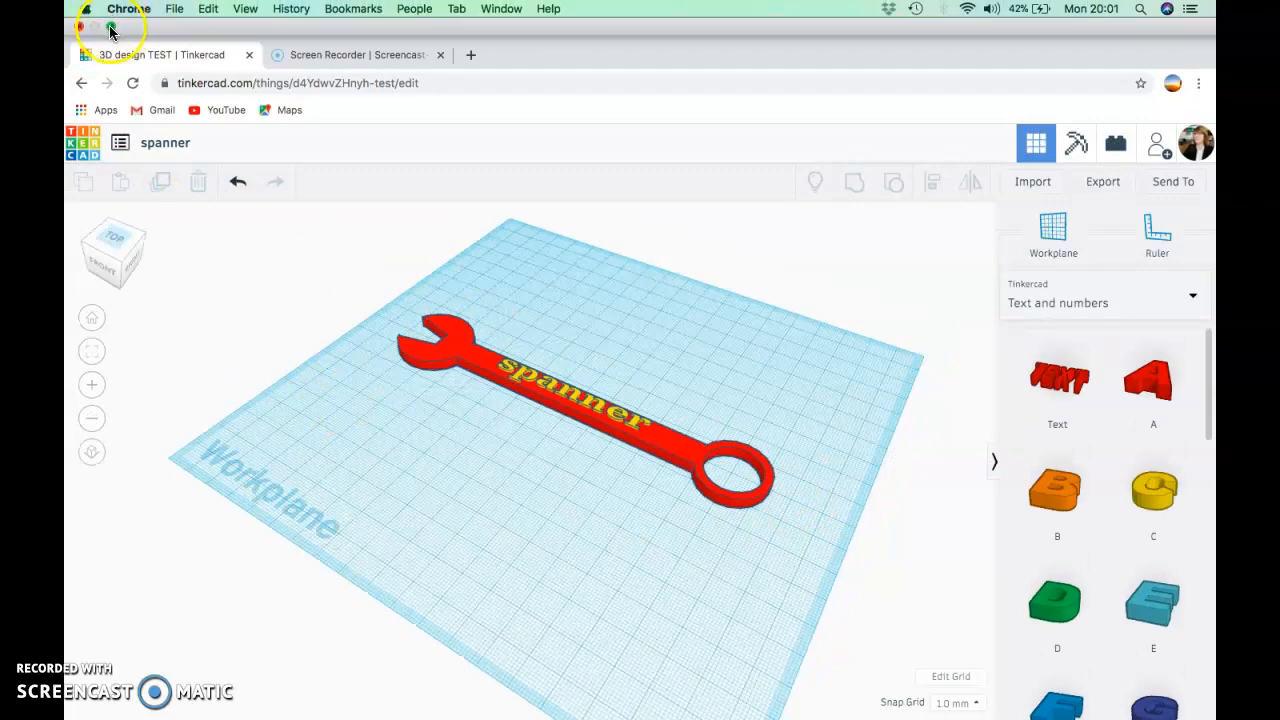
pyautogui.click(111, 28)
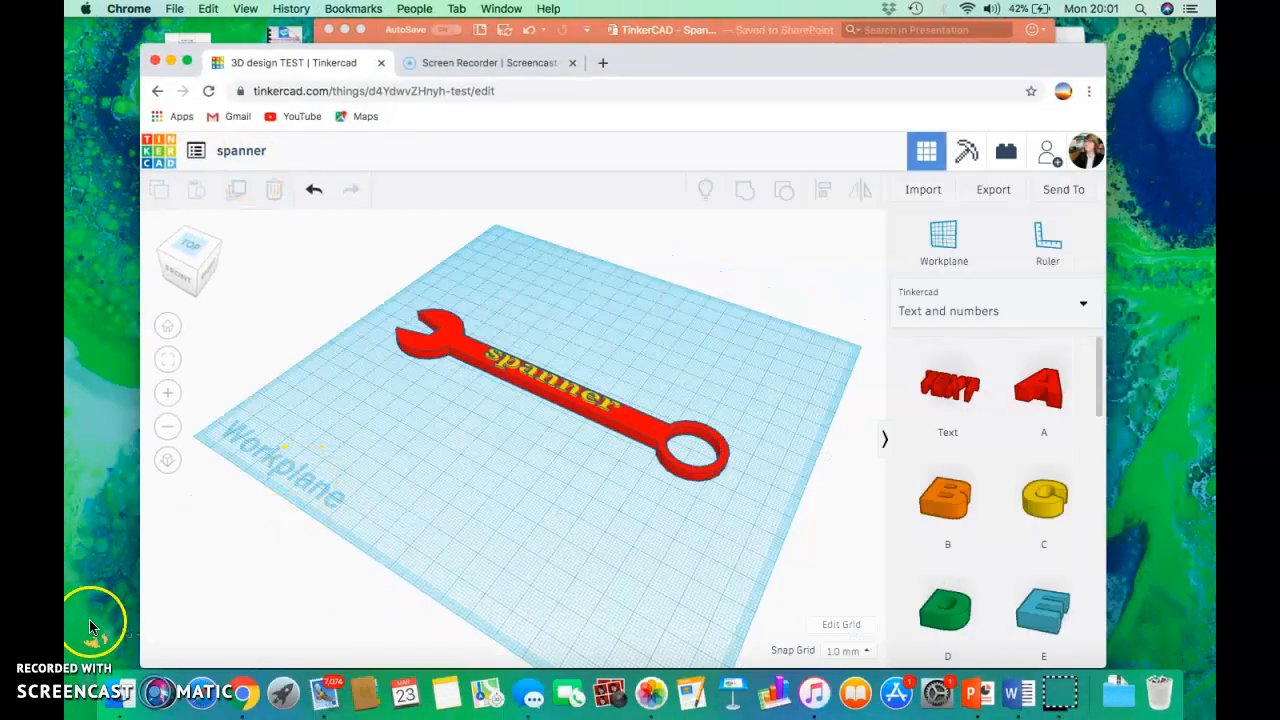